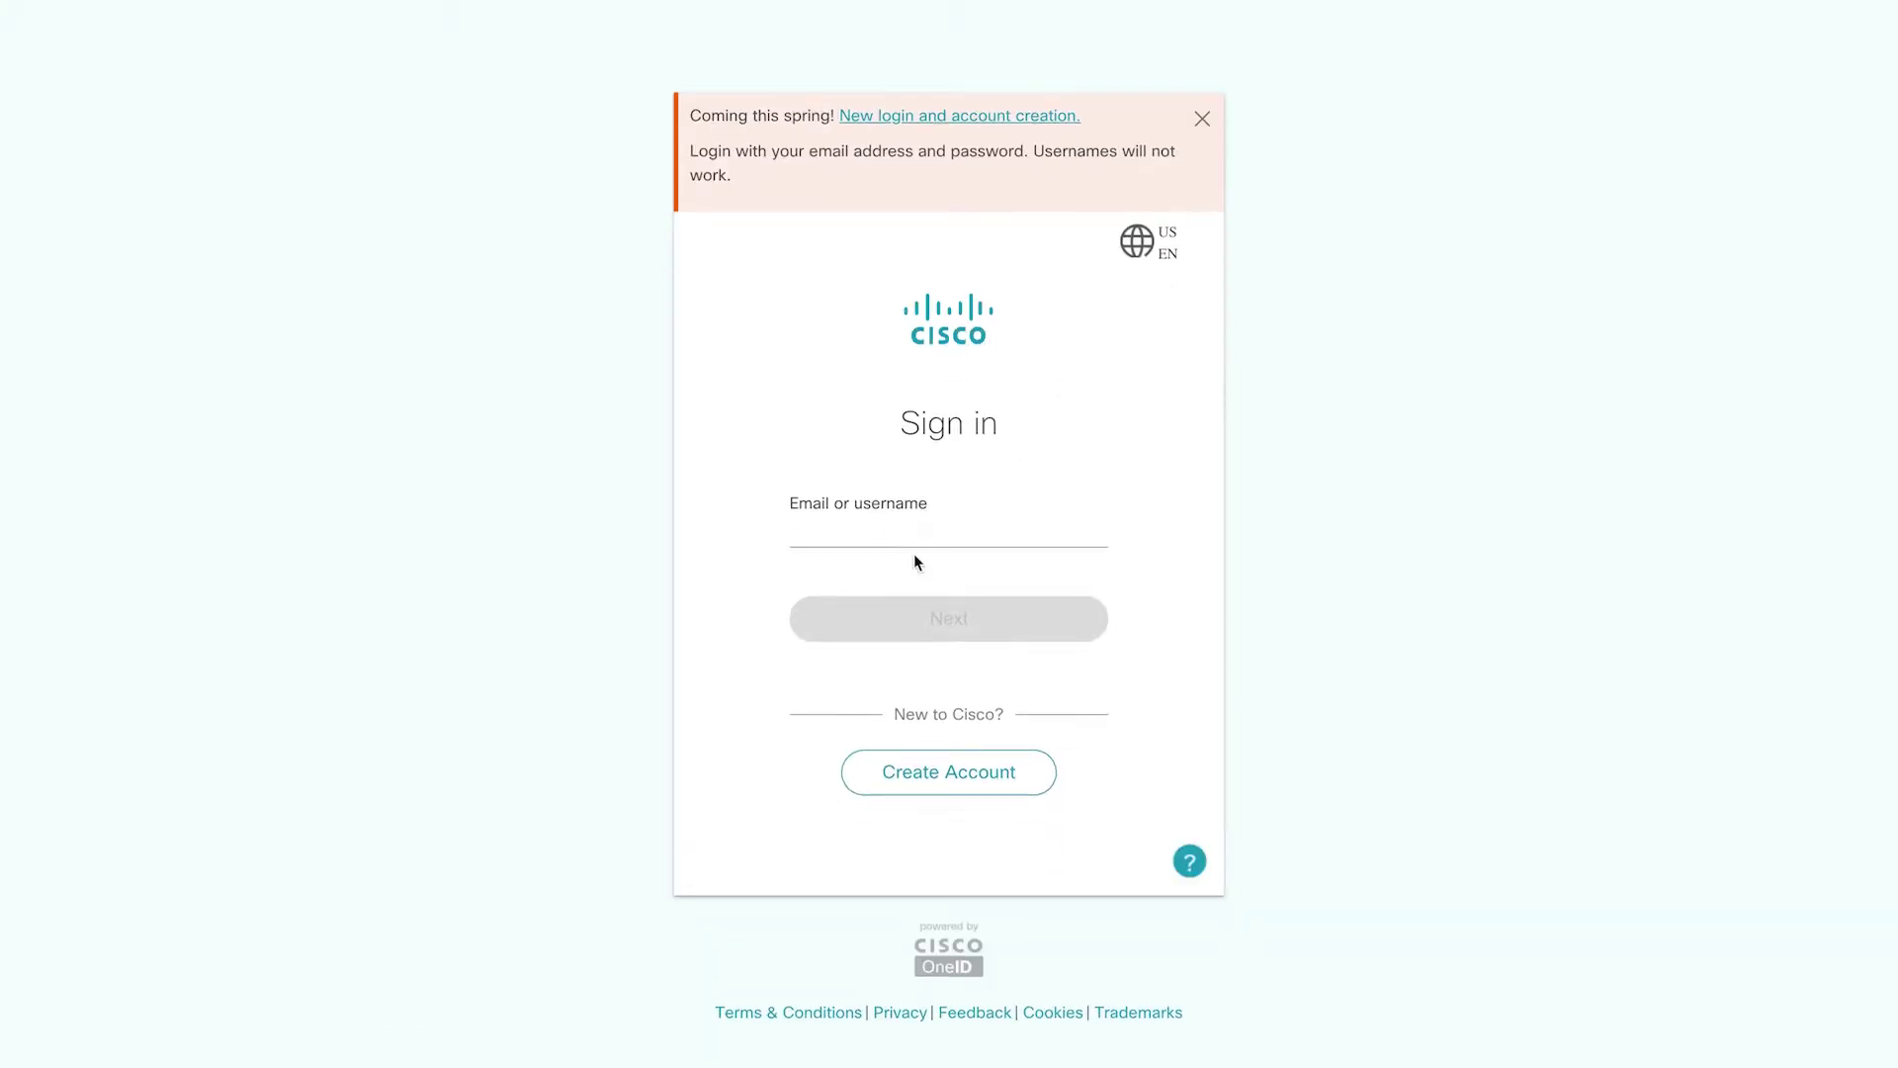
Sign in to Cisco OneID with the account's e-mail address and the autofilled saved password.
left_click(913, 554)
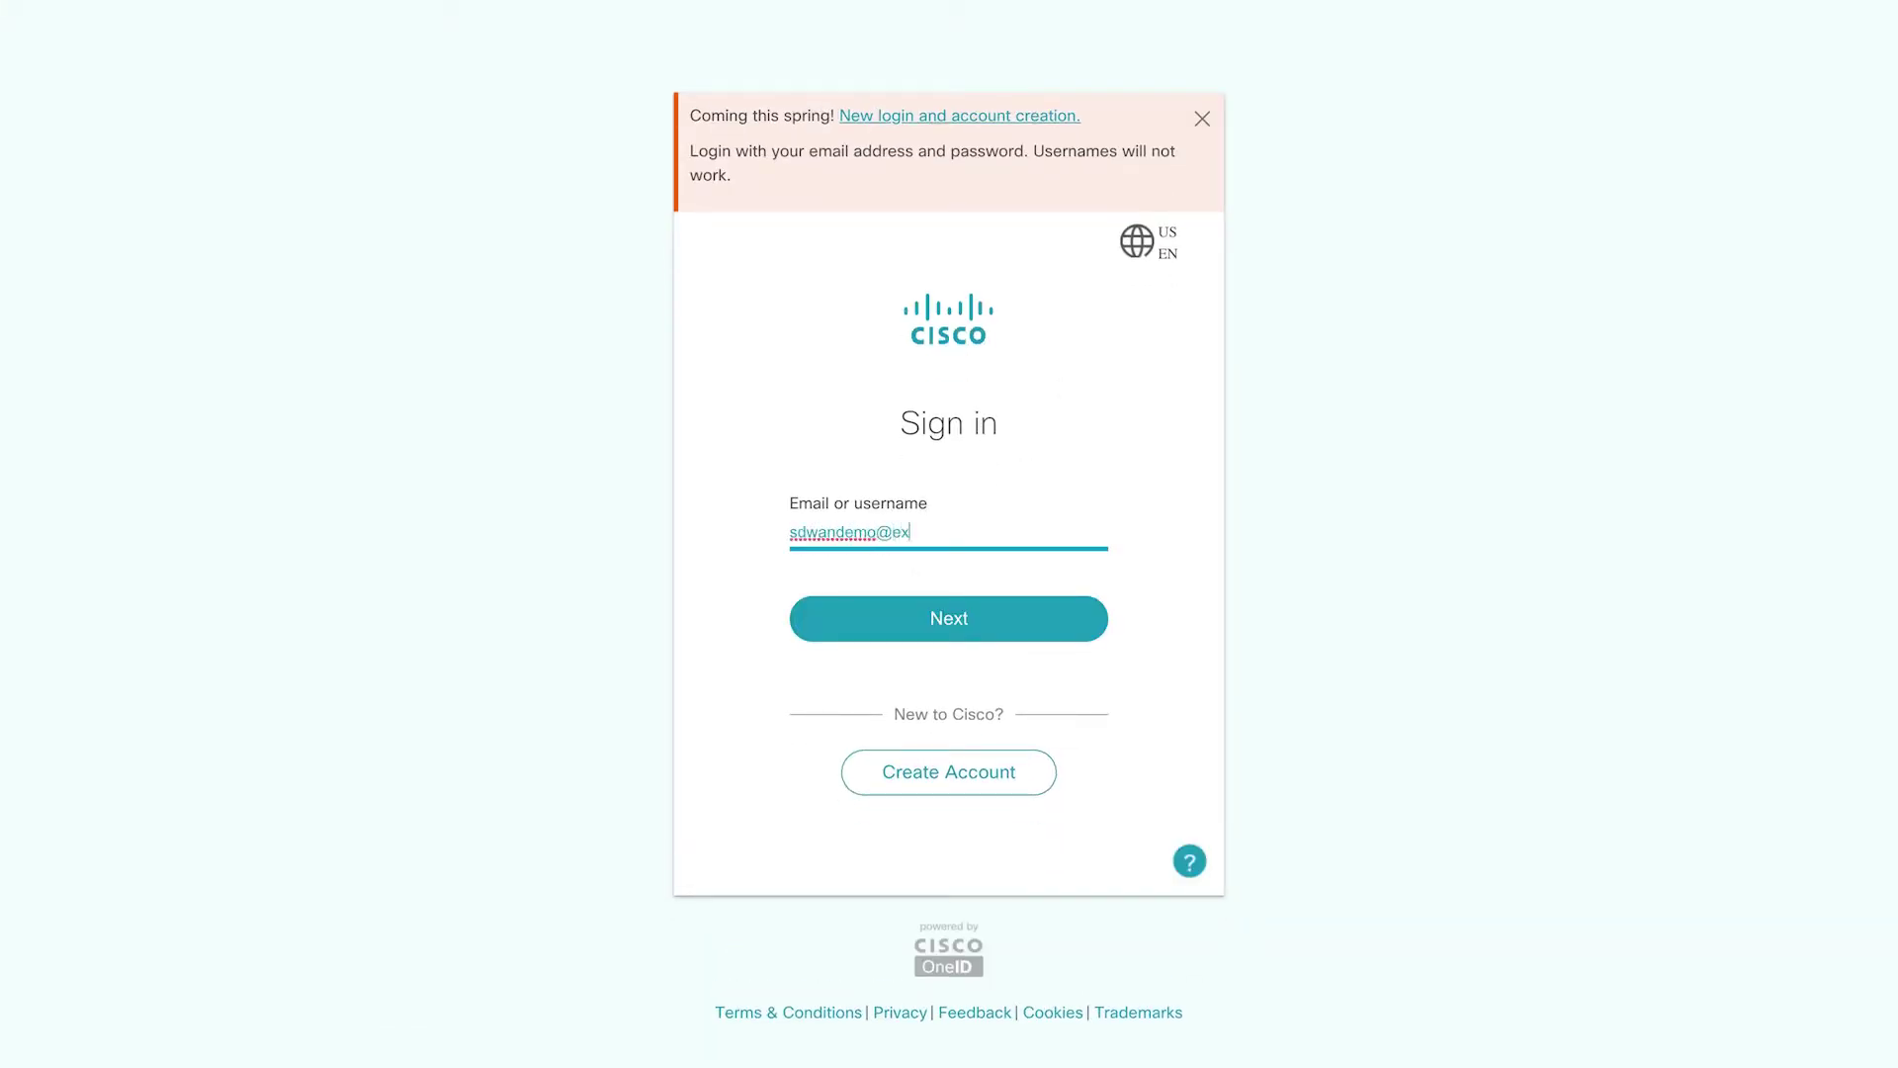
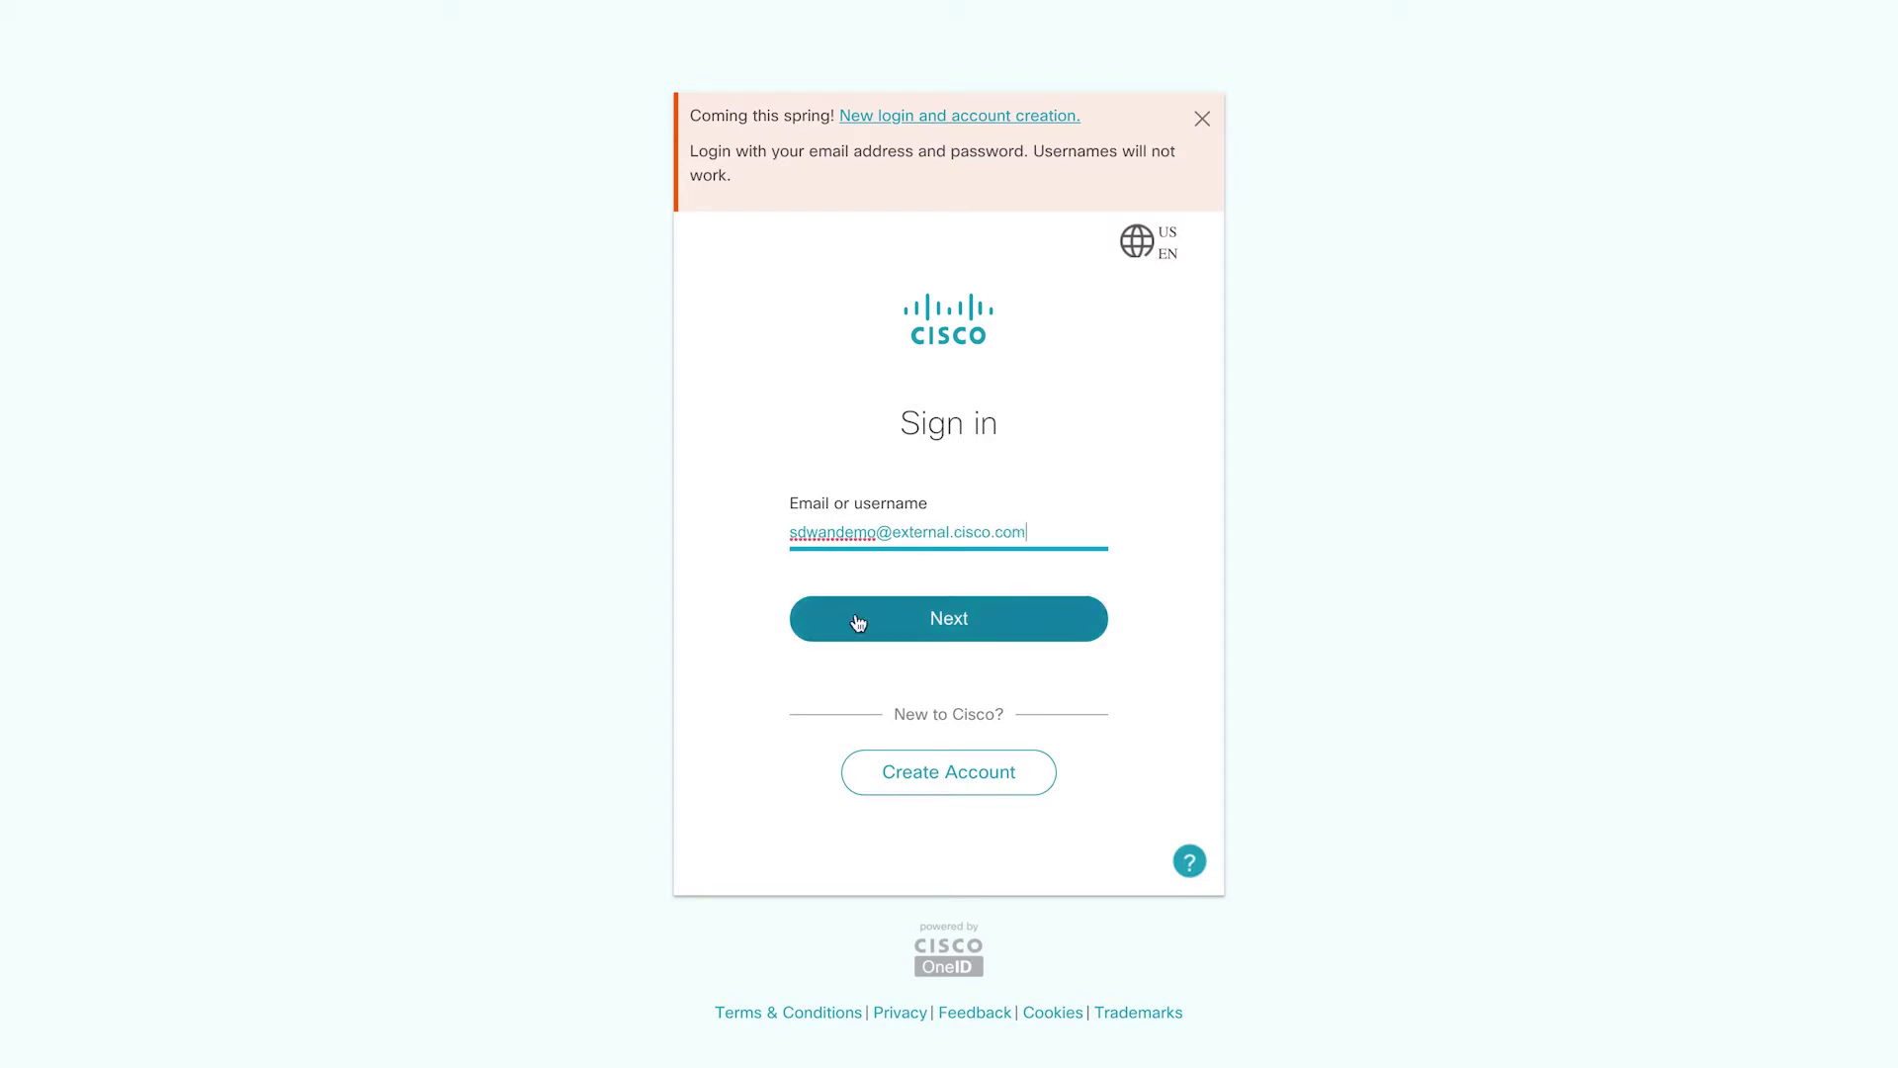
left_click(858, 623)
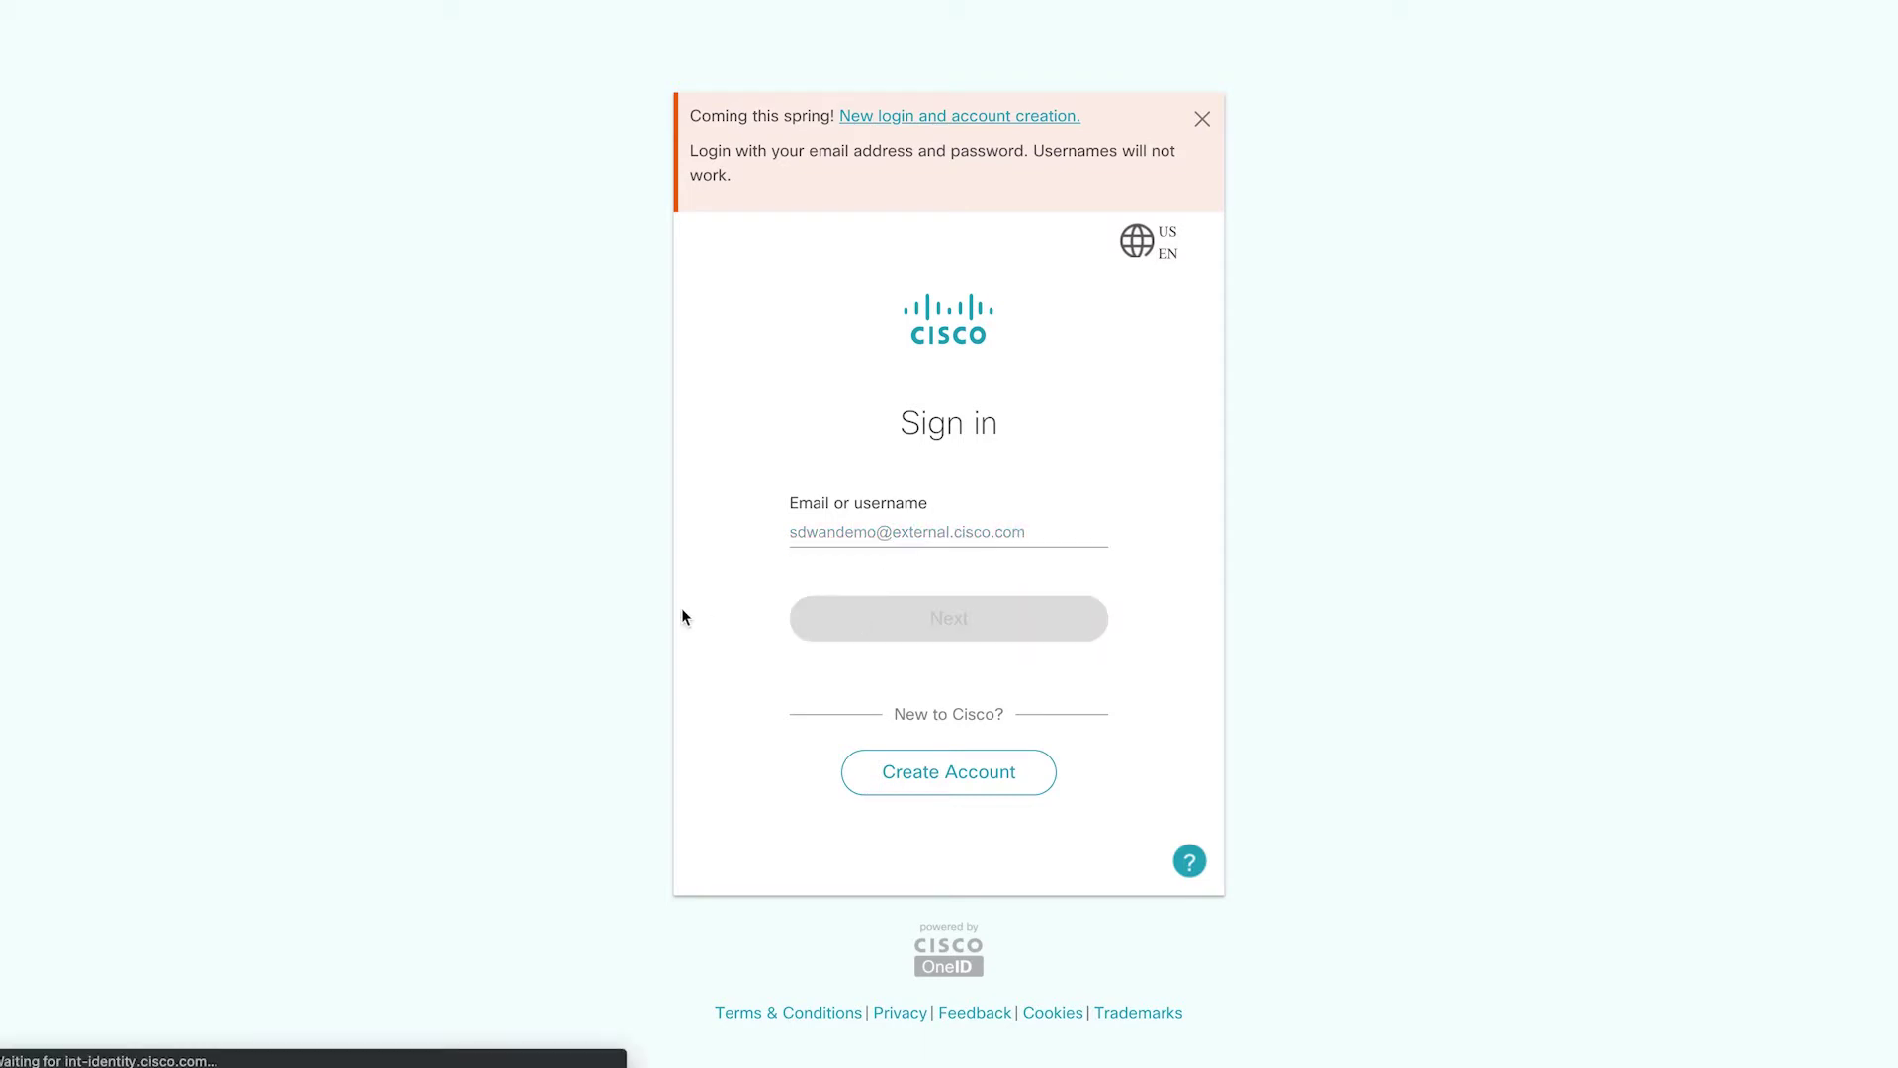
left_click(905, 725)
left_click(908, 727)
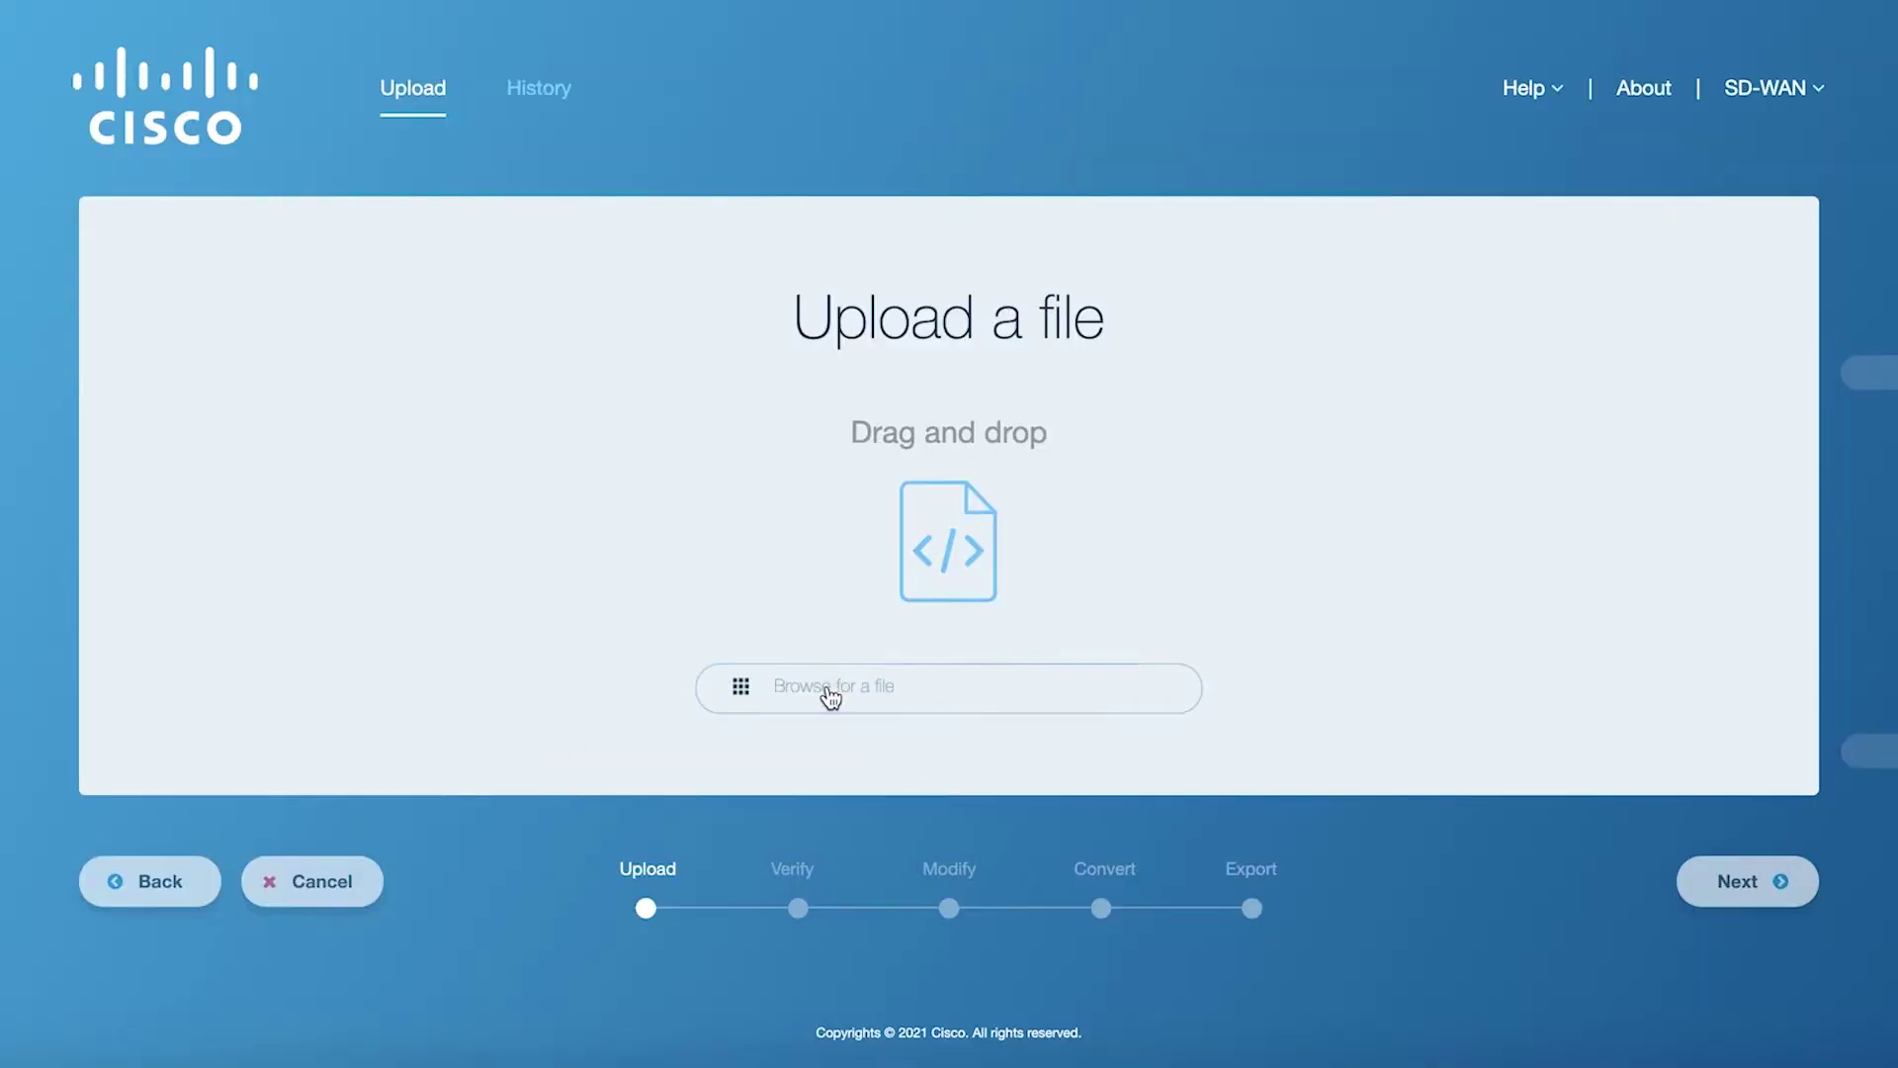
Upload '(no crypto) ios.running-config' and display its configuration contents.
left_click(831, 697)
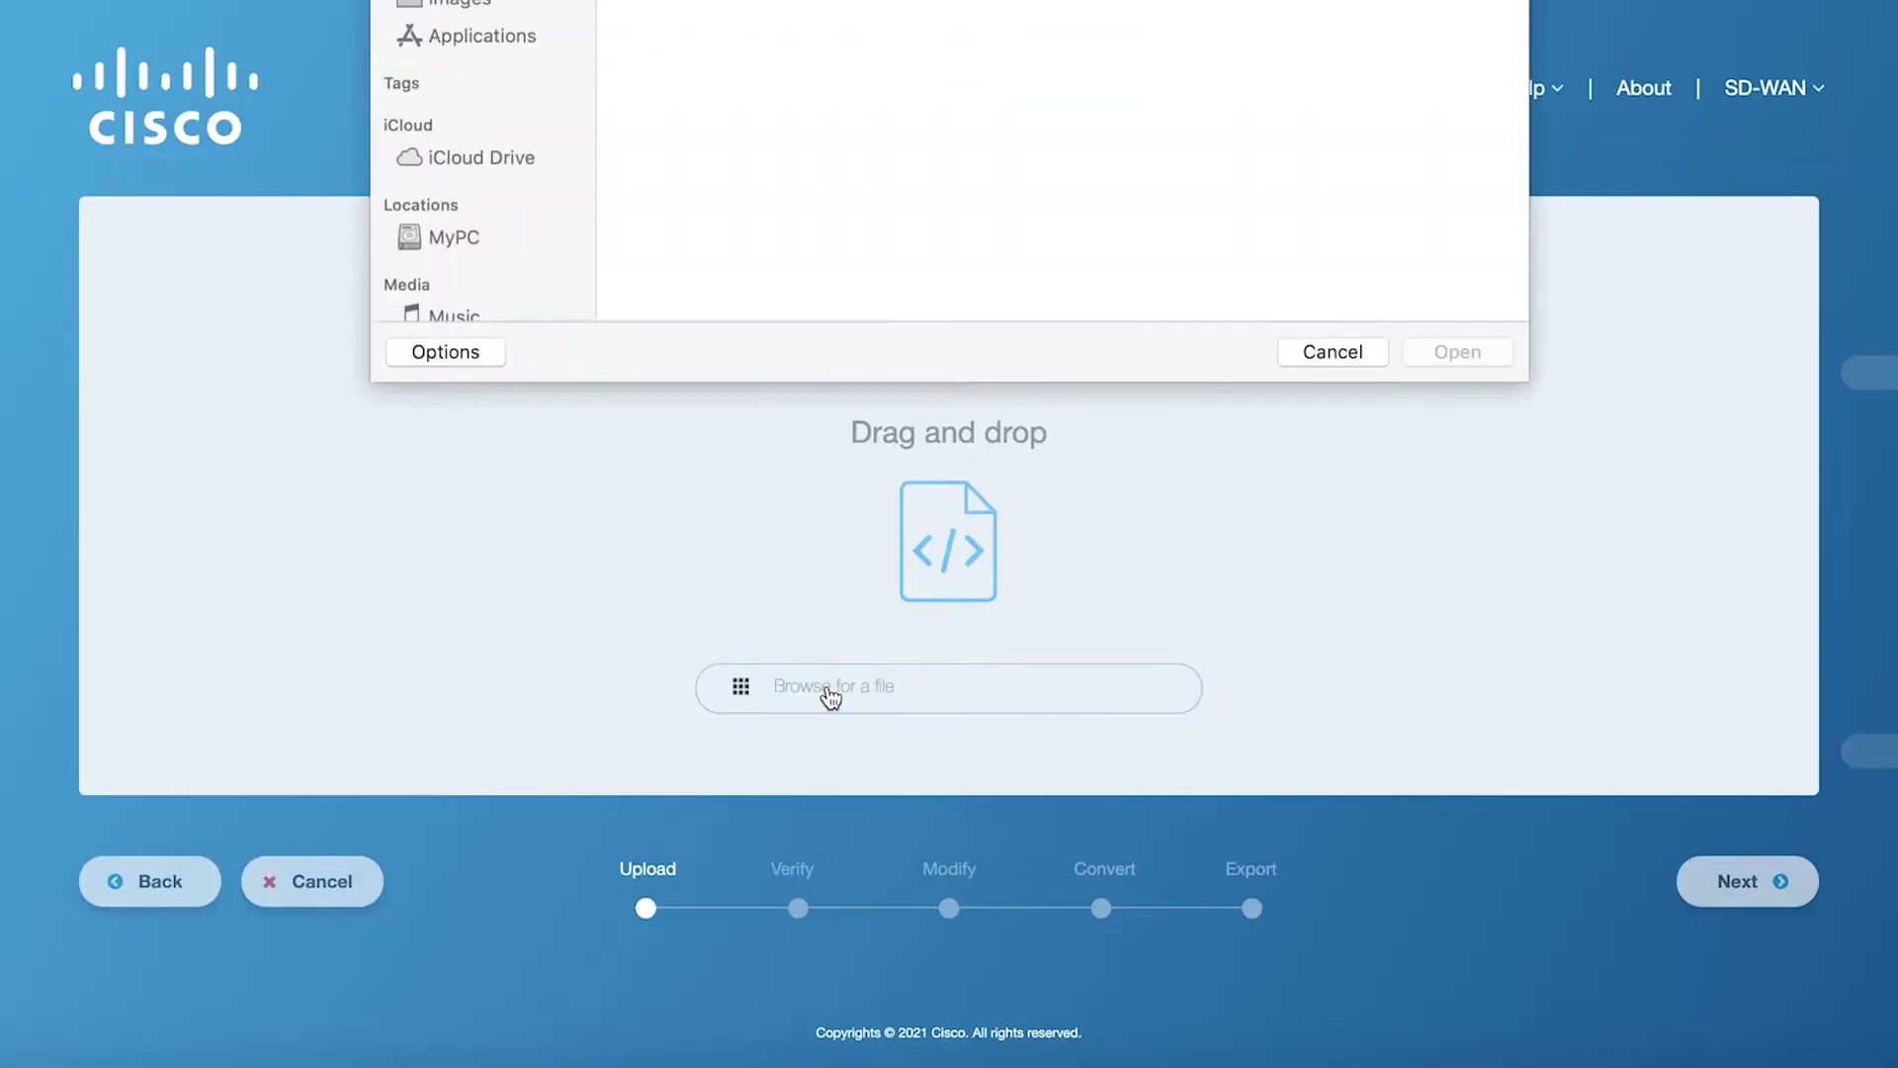
left_click(851, 136)
key("Return")
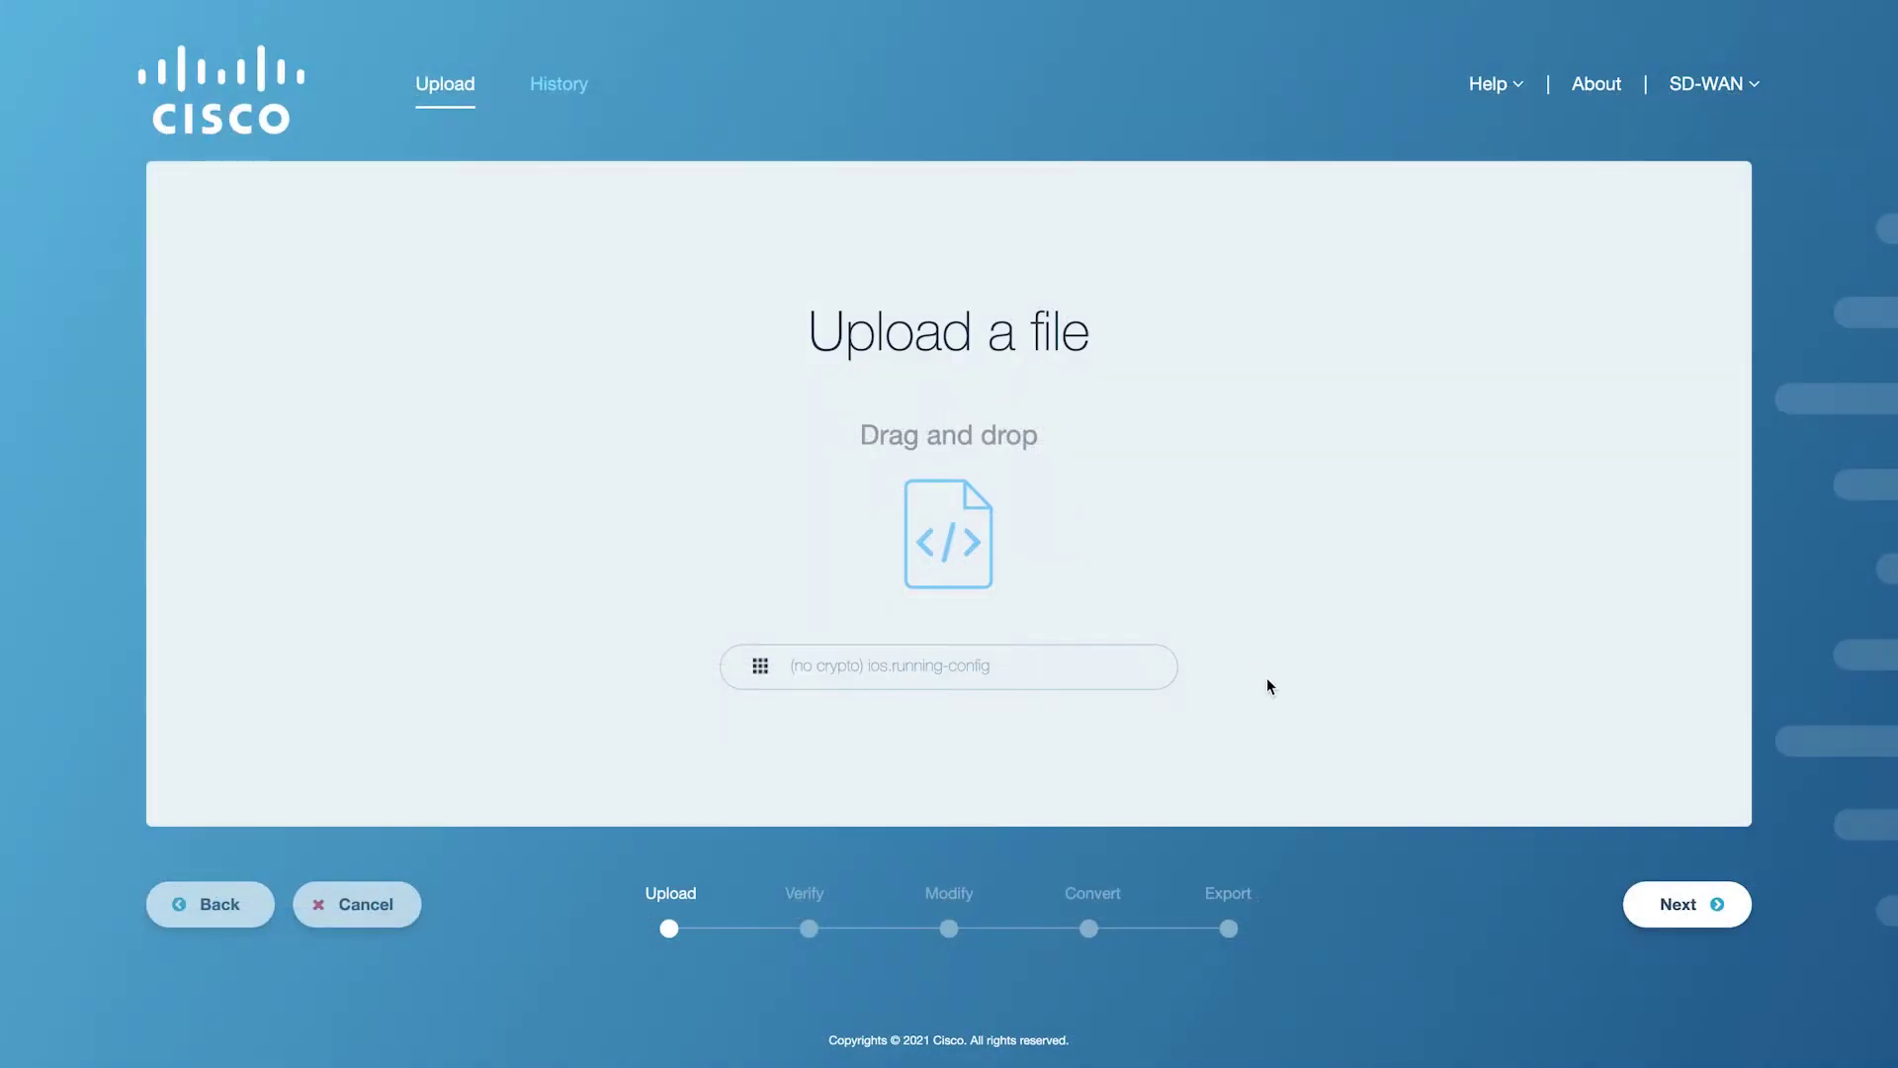
left_click(1678, 912)
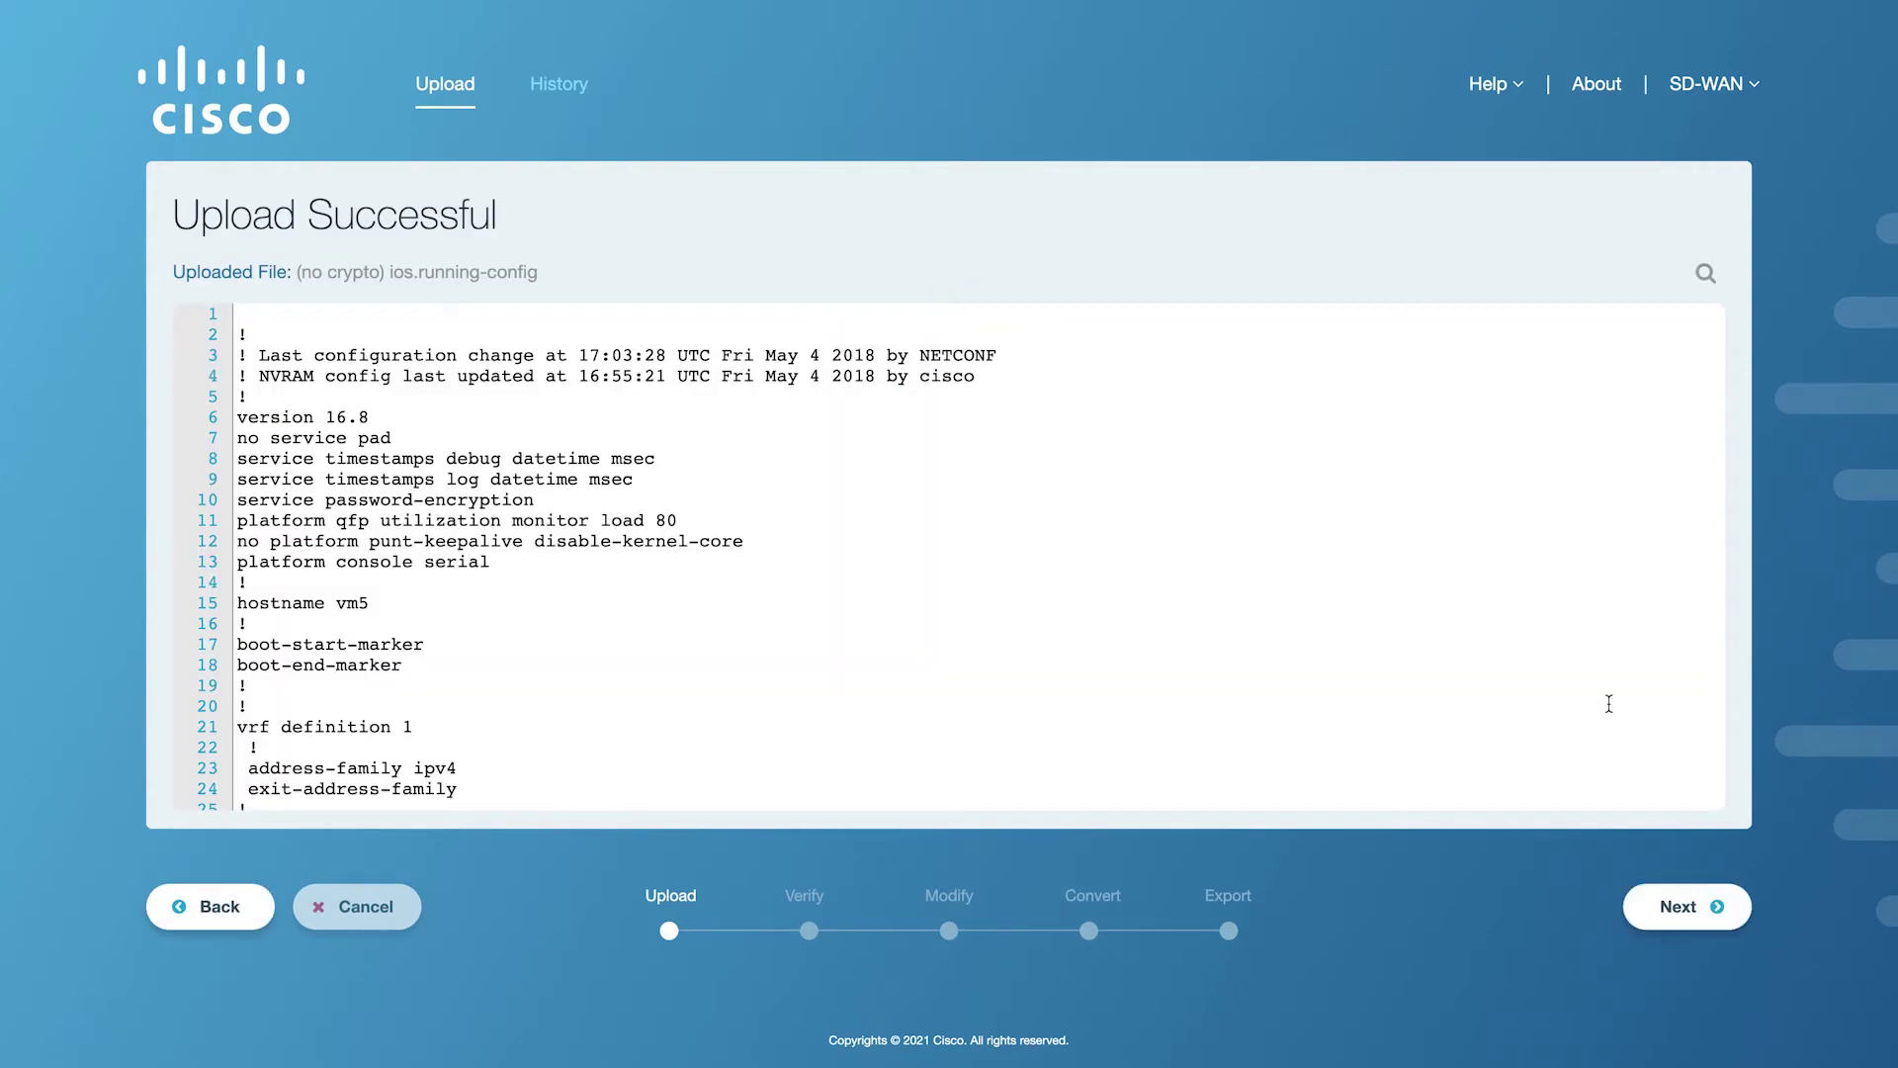
Validate the config and review the flagged FHRP, SDWAN and LOGGING lines.
left_click(1670, 922)
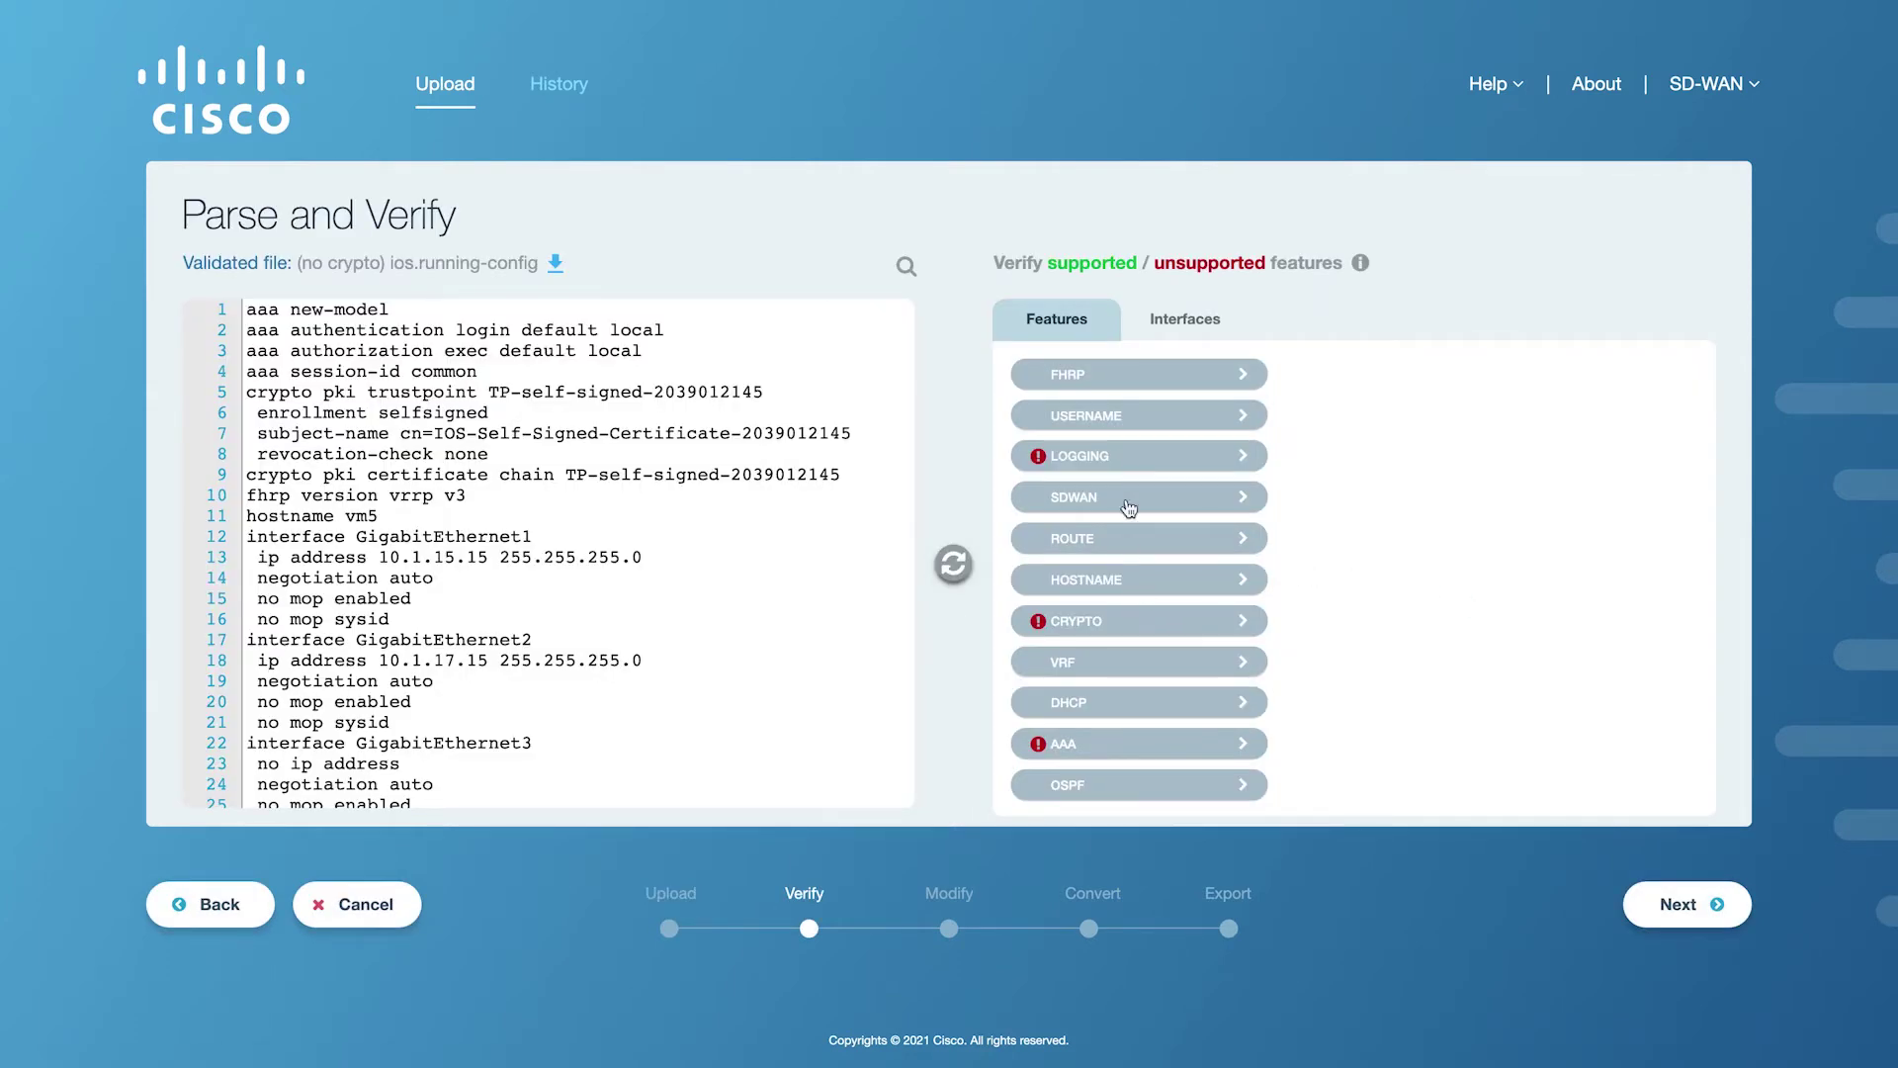
left_click(1152, 383)
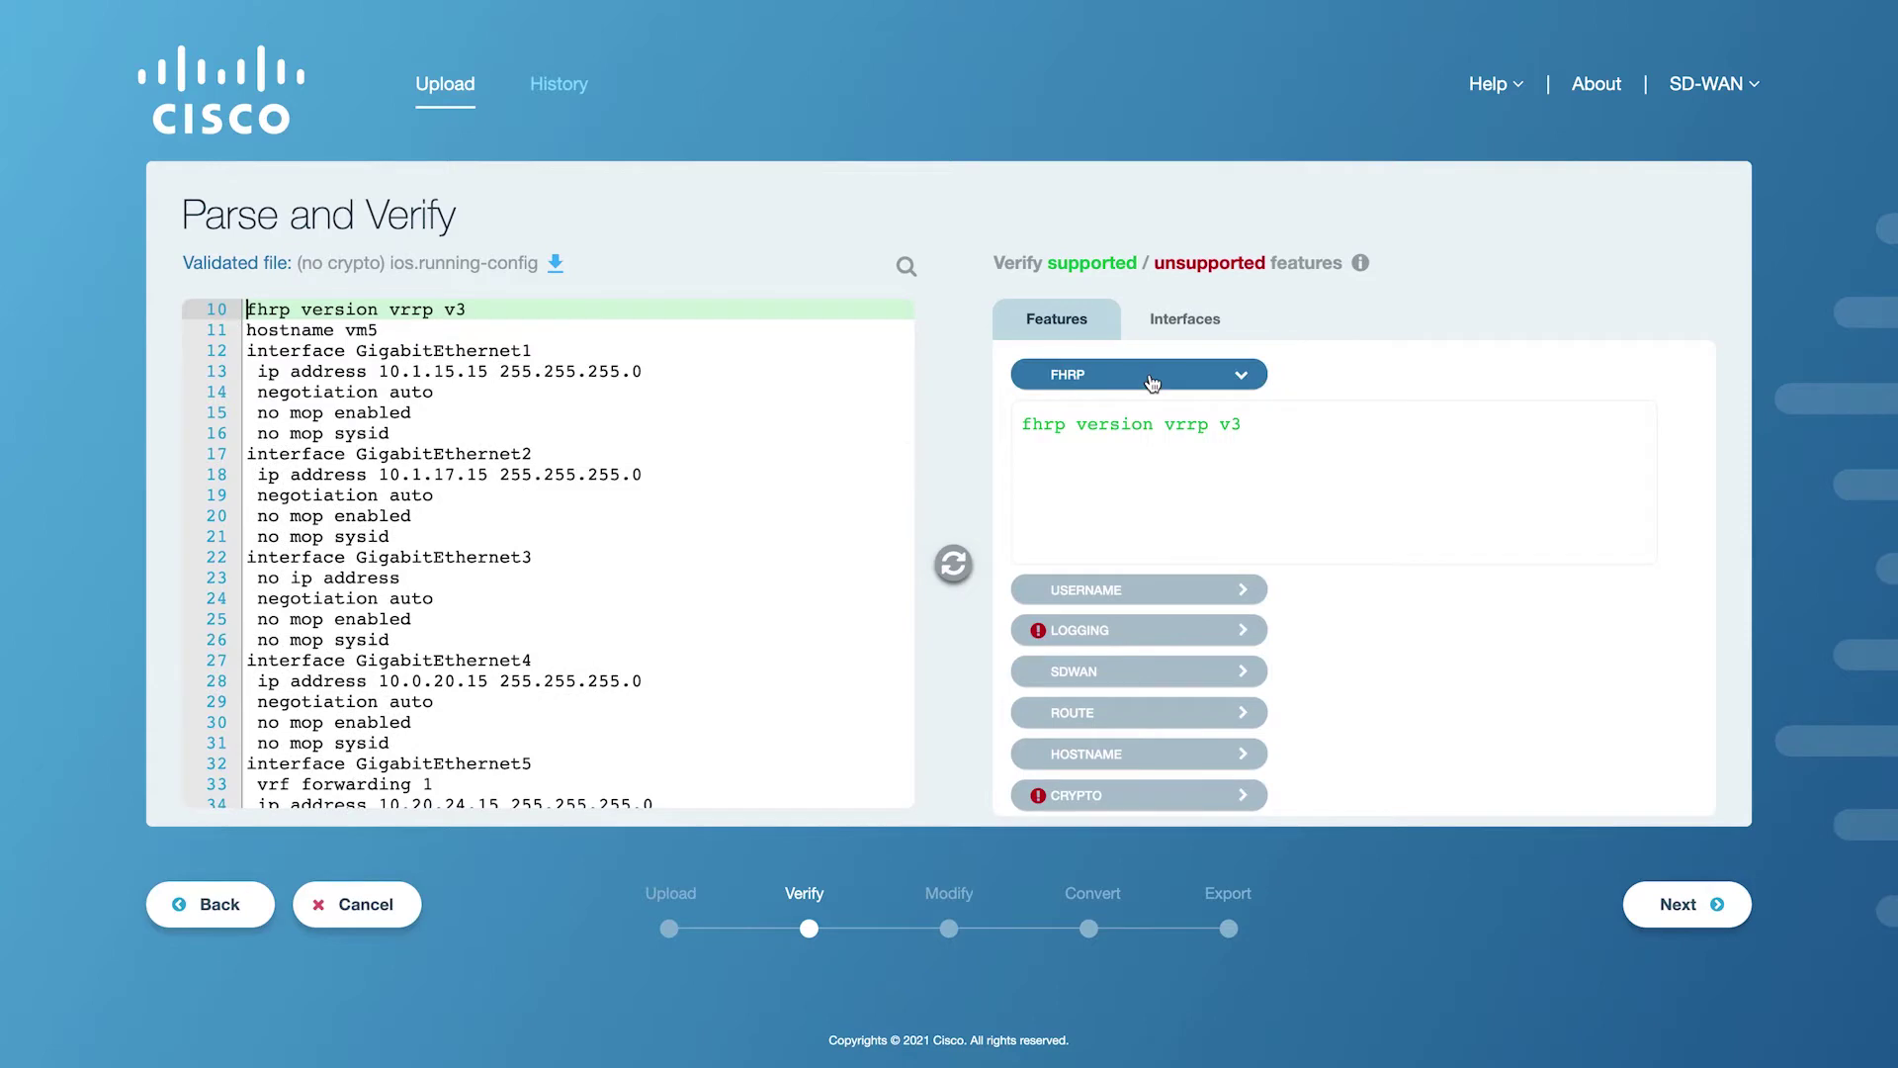
left_click(1152, 381)
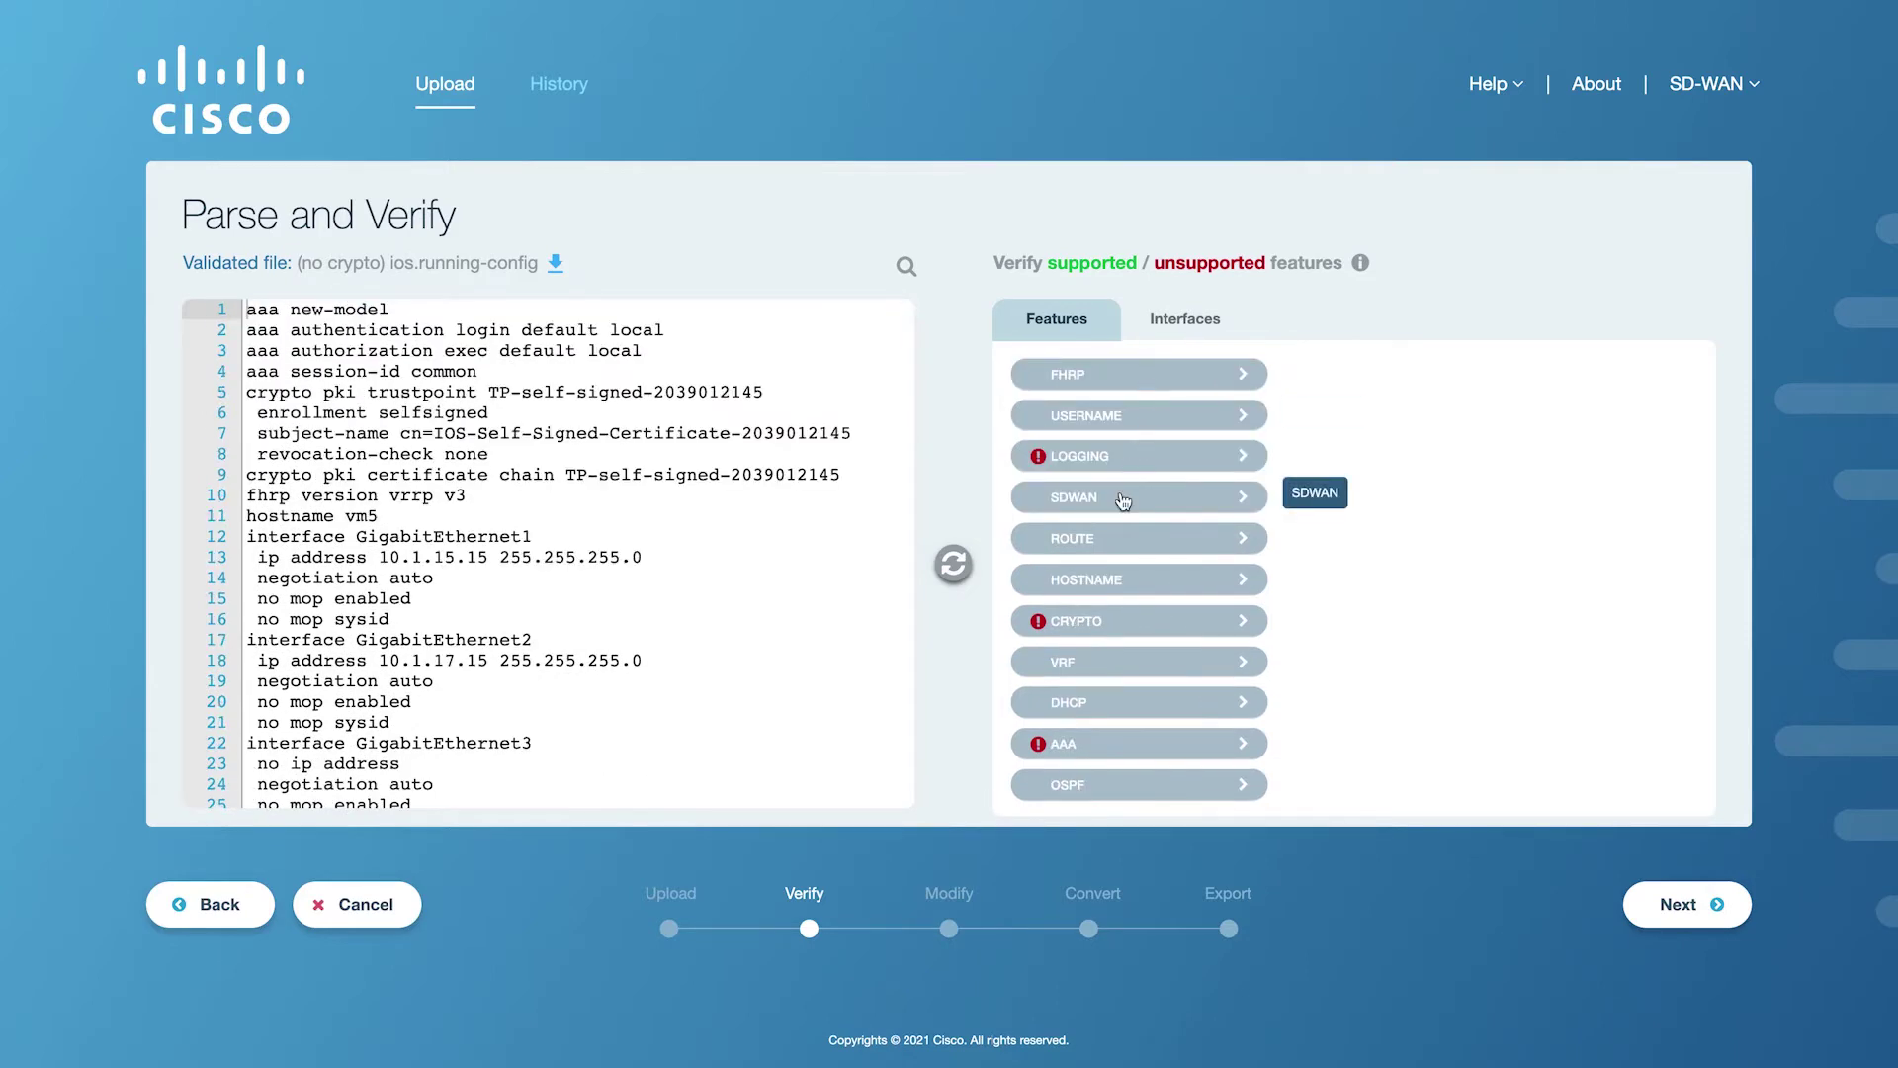
left_click(1124, 498)
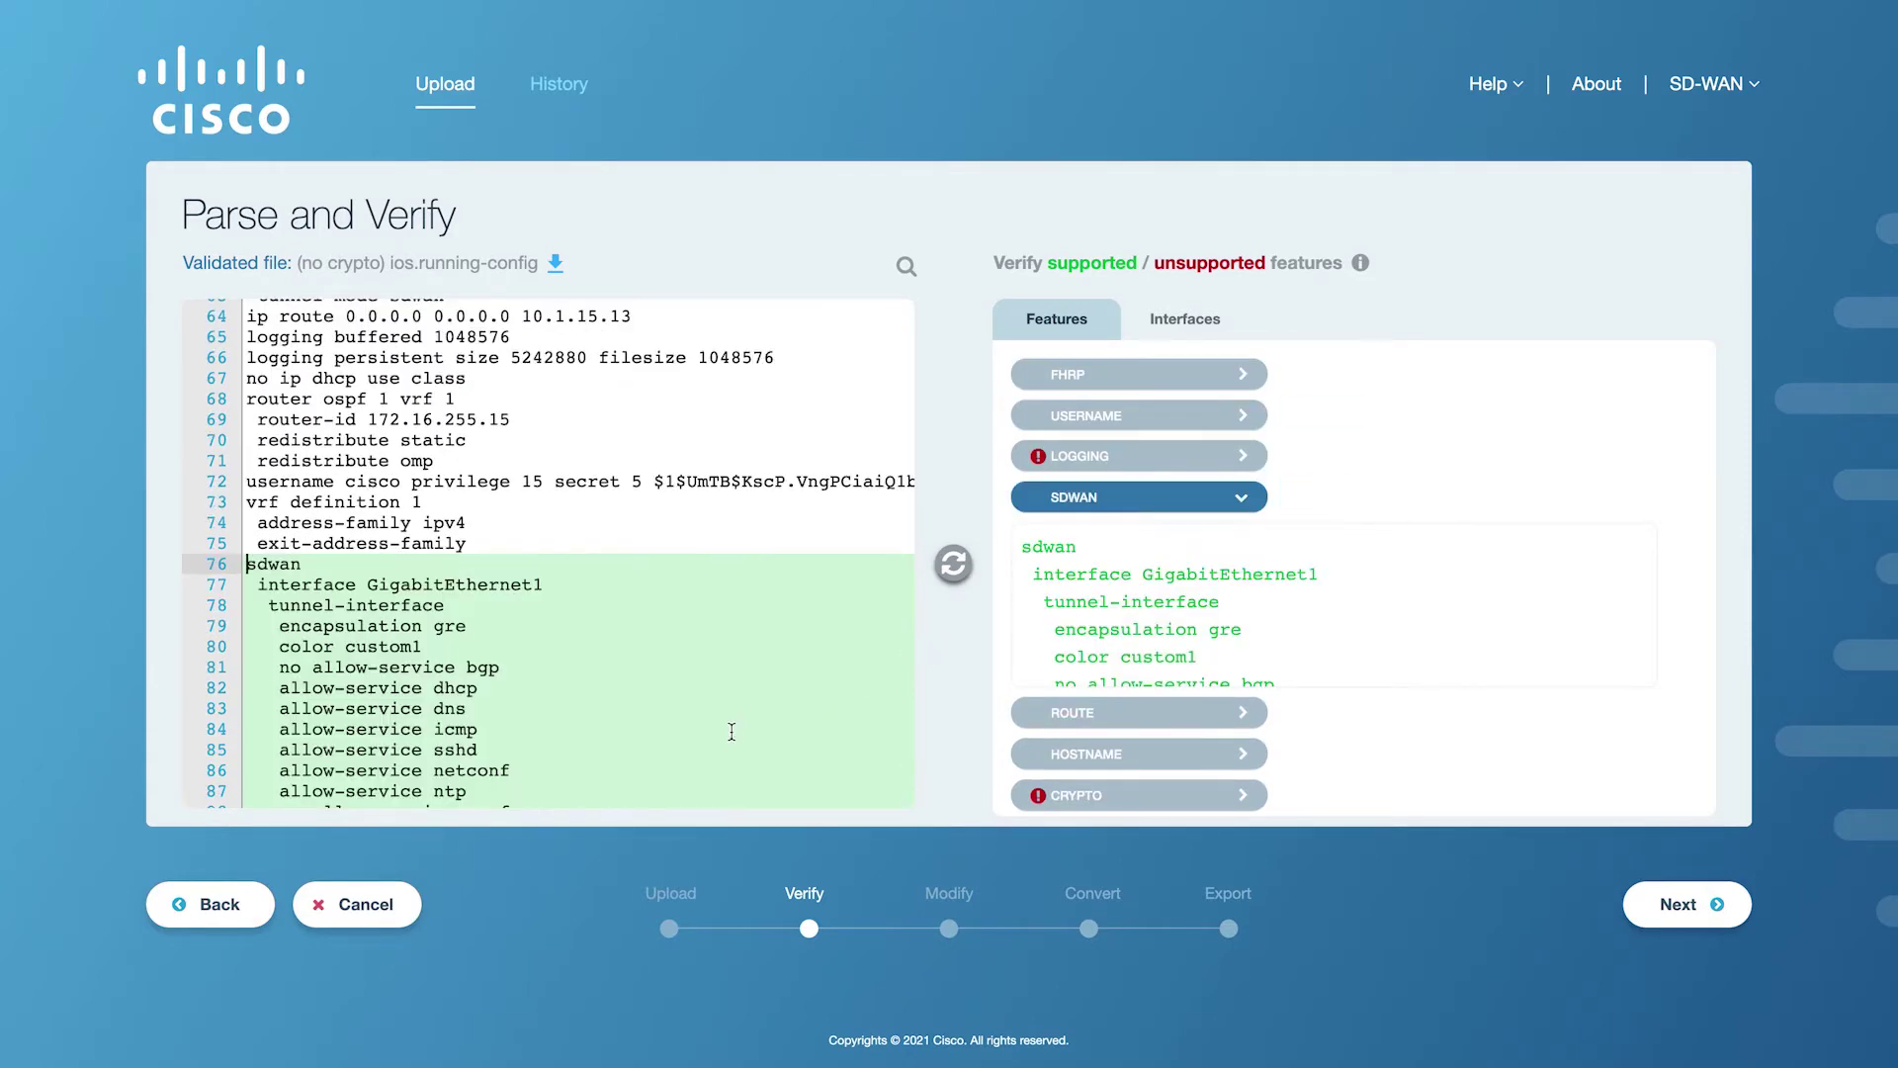
scroll(848, 729, "down", 2)
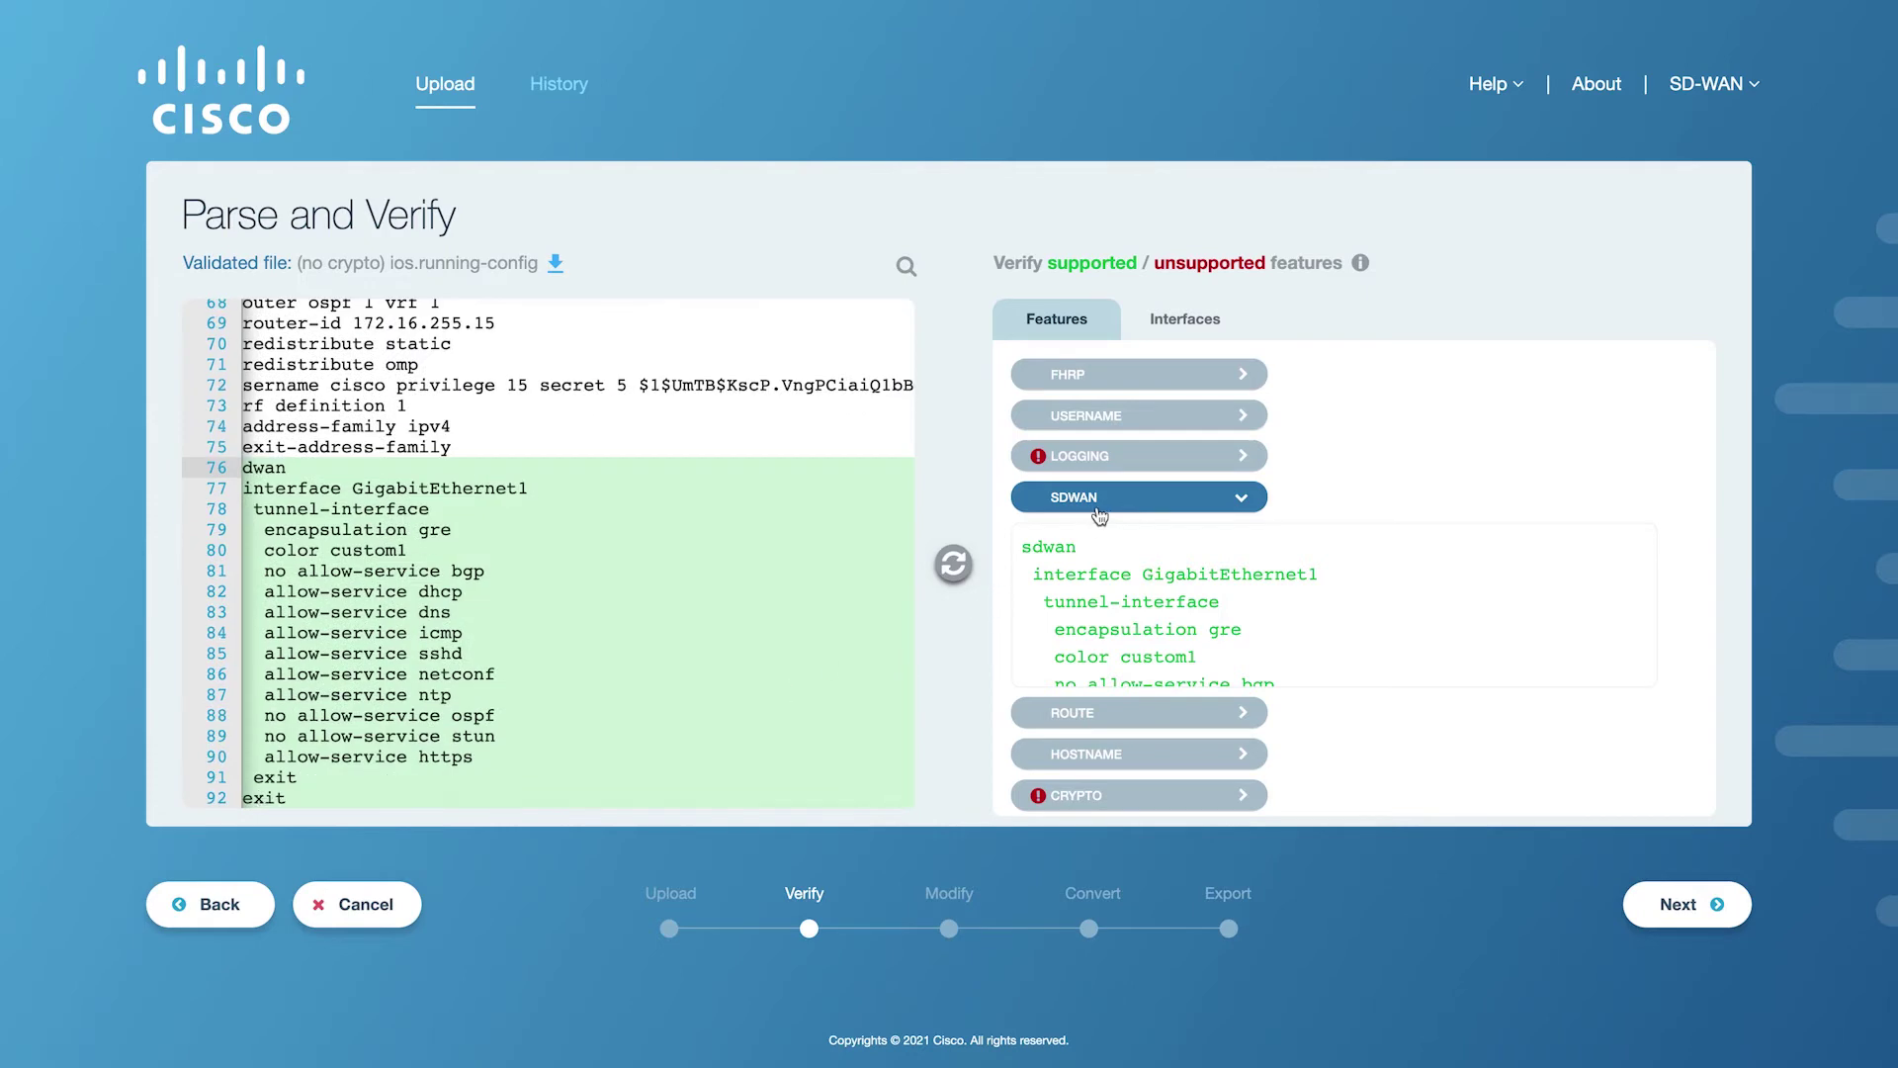
left_click(1098, 511)
left_click(1086, 457)
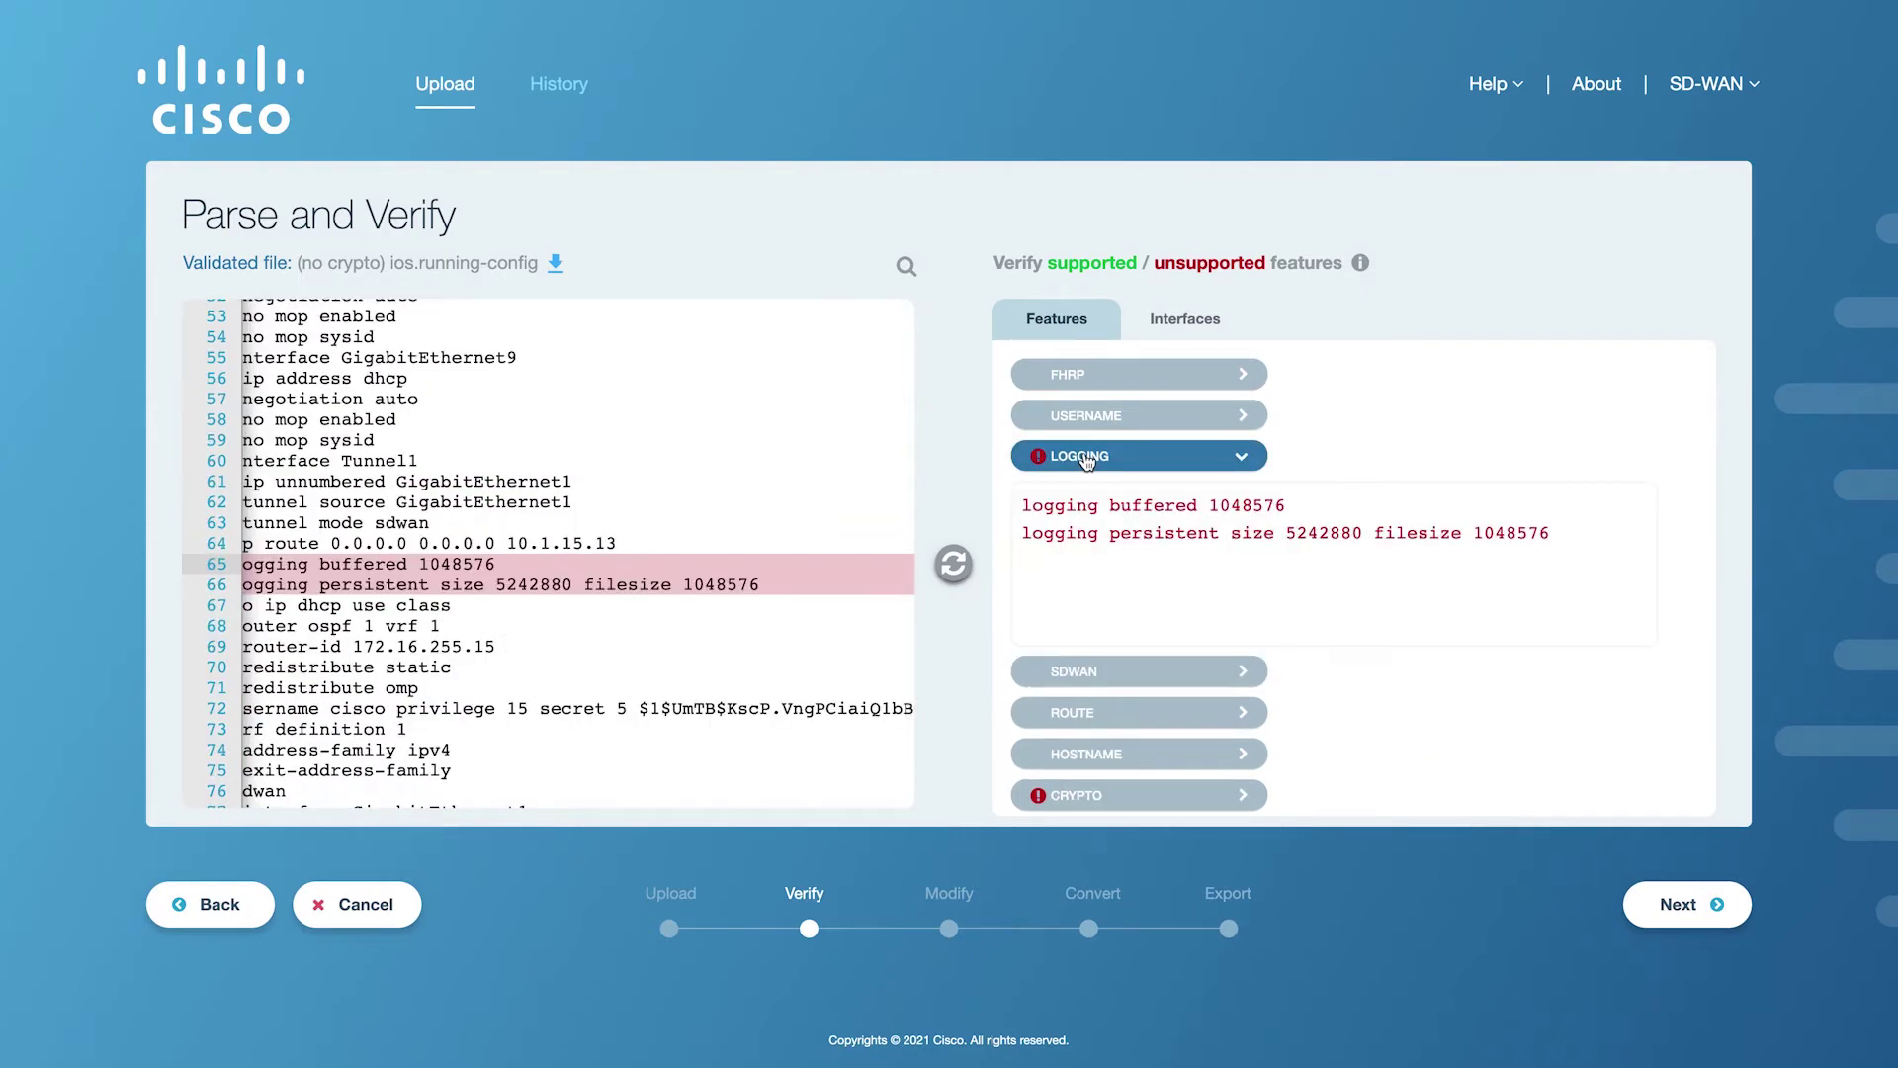
scroll(629, 561, "down", 1)
Delete the logging buffered and logging persistent lines from the config editor.
type("!l")
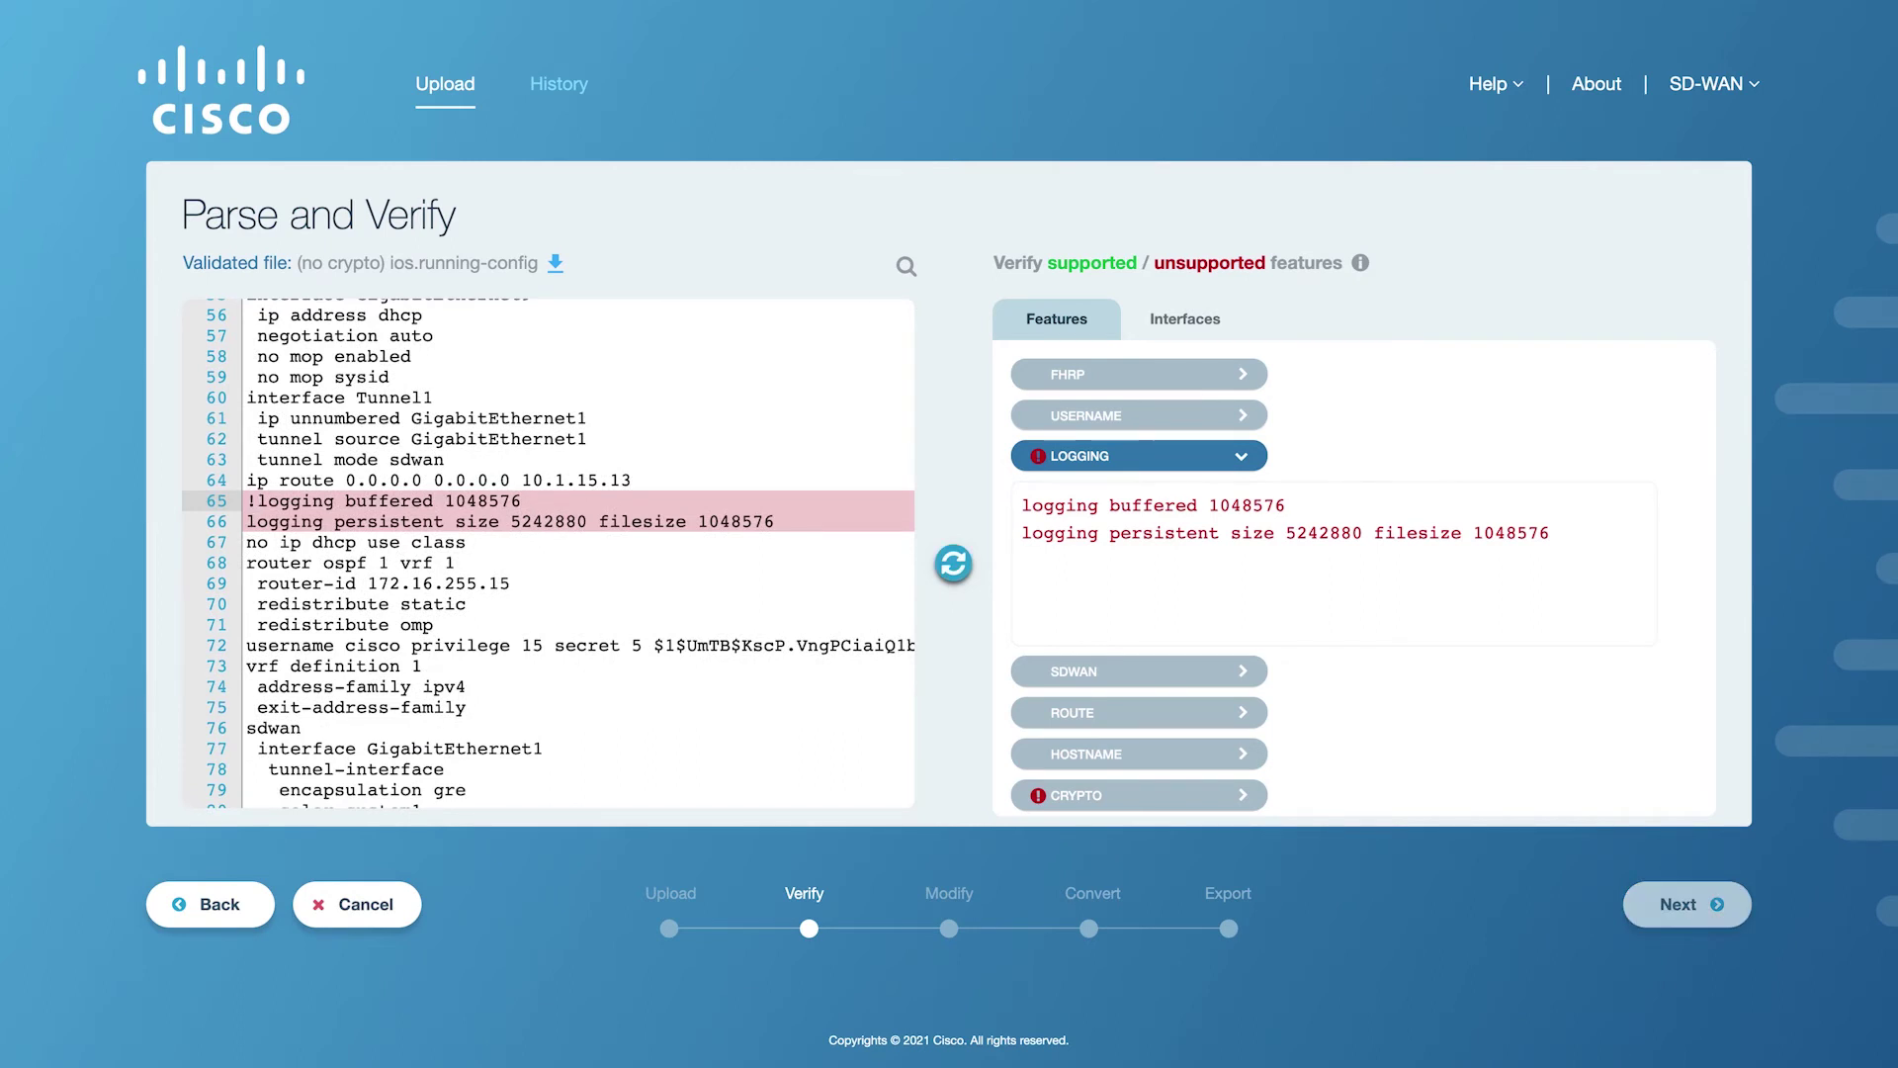
key("Home")
key("shift+End")
key("BackSpace")
key("BackSpace")
key("Down")
key("Home")
key("shift+End")
key("BackSpace")
key("BackSpace")
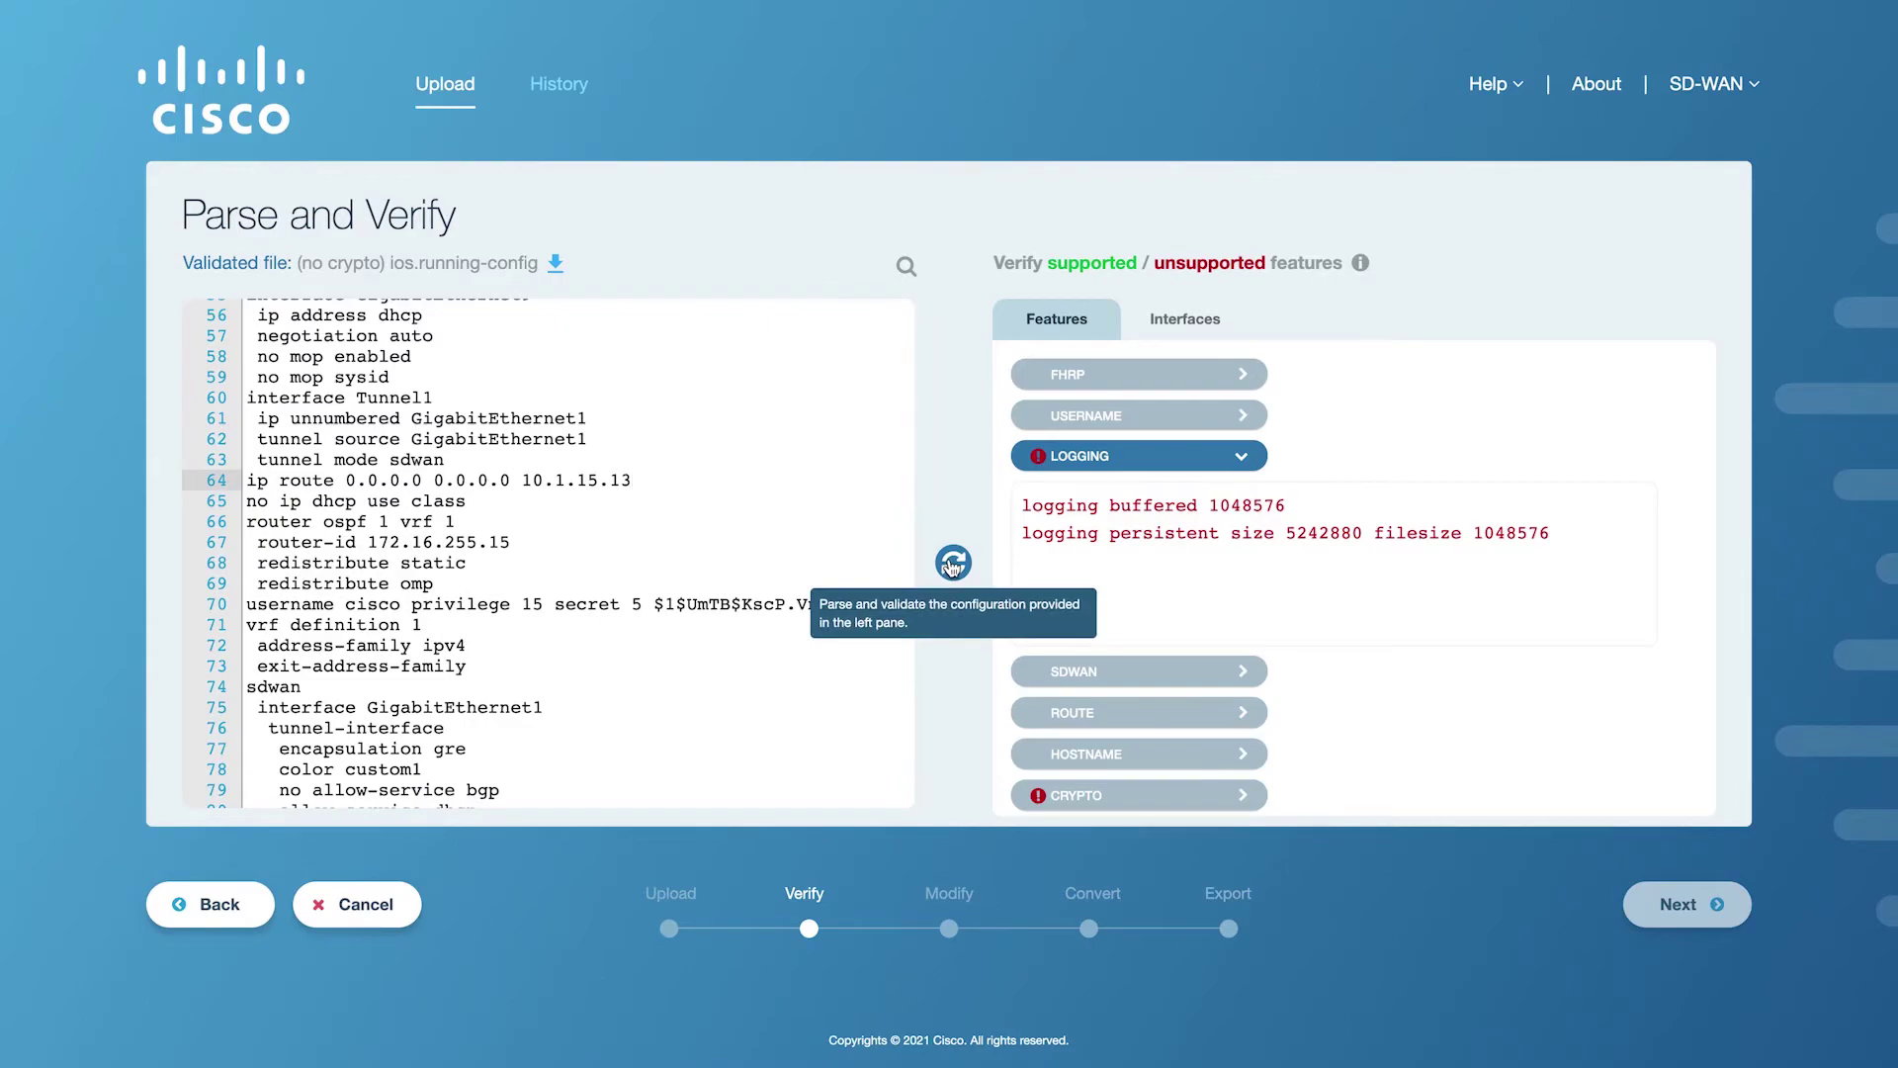
Re-validate the edited config so verification succeeds without the LOGGING feature.
left_click(952, 565)
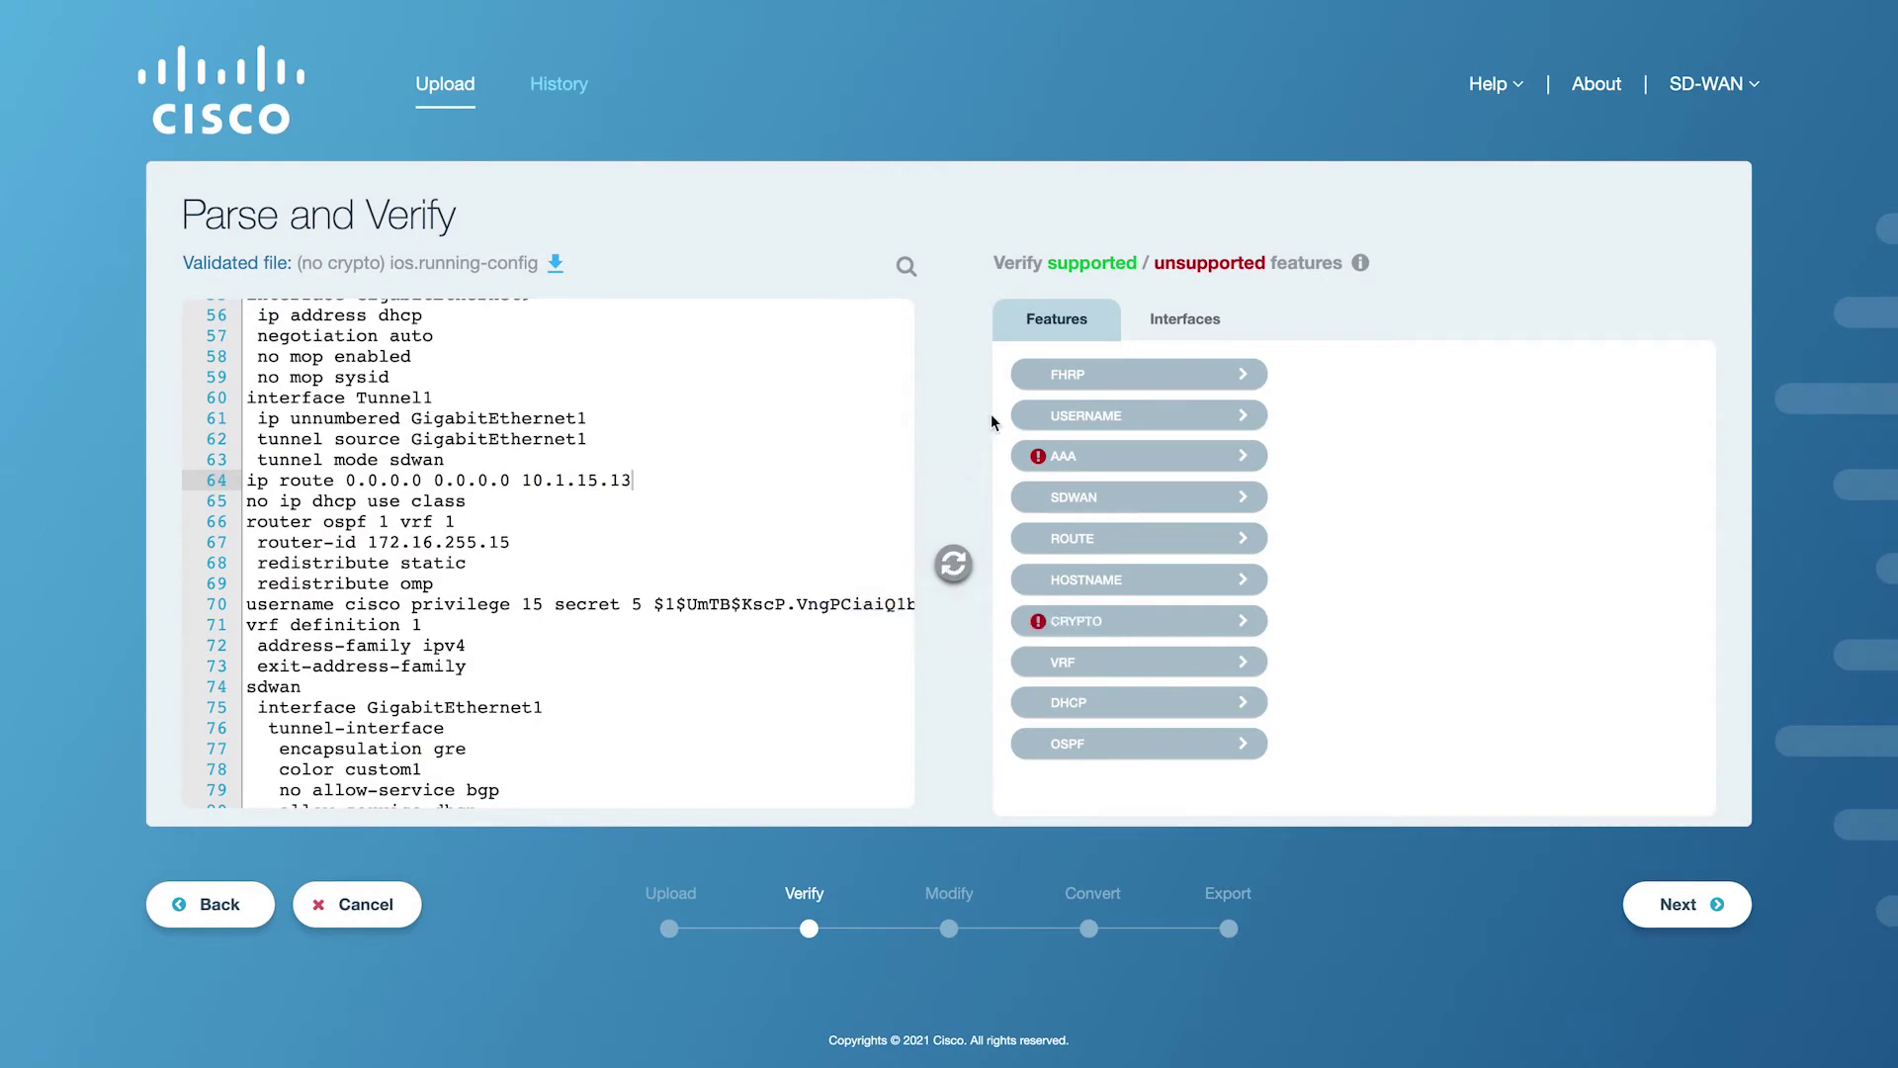
mouse_move(1361, 269)
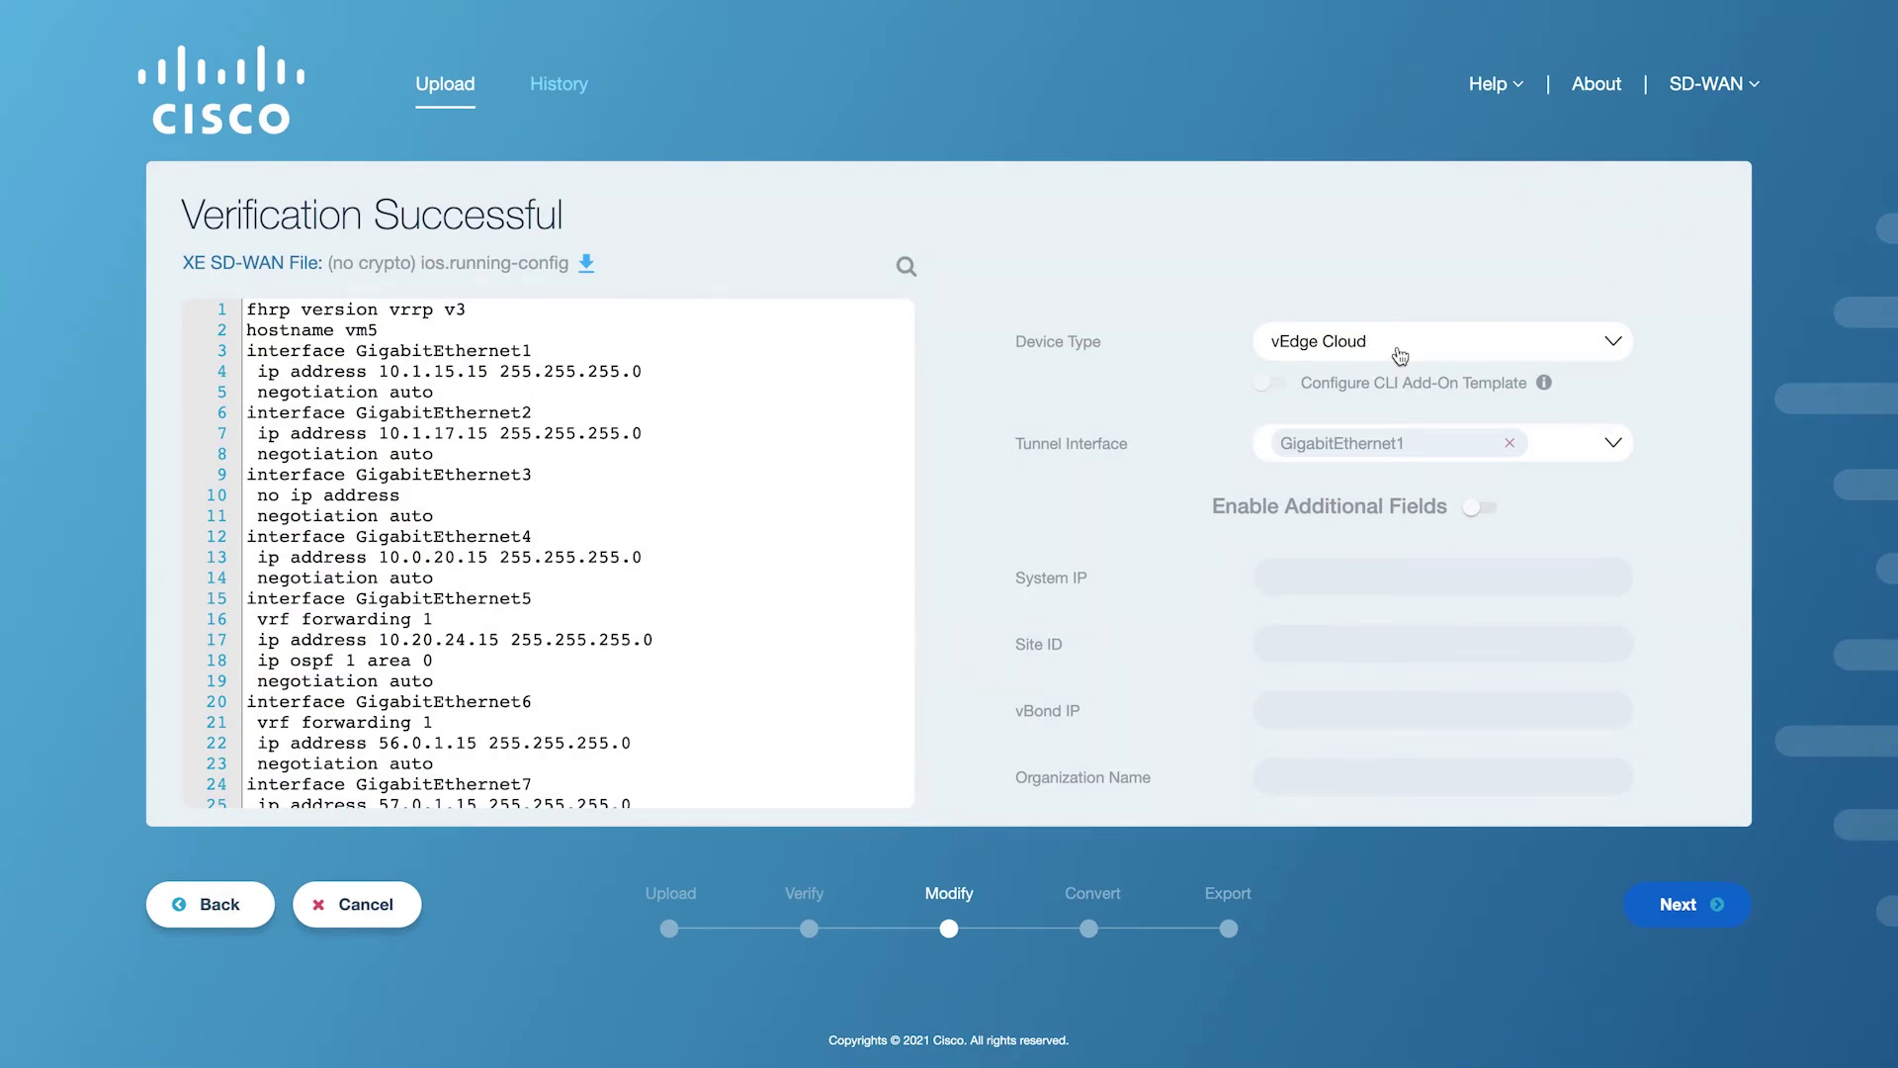
Set the device type to CSR1000v.
left_click(1397, 353)
scroll(1394, 484, "down", 3)
scroll(1394, 484, "down", 5)
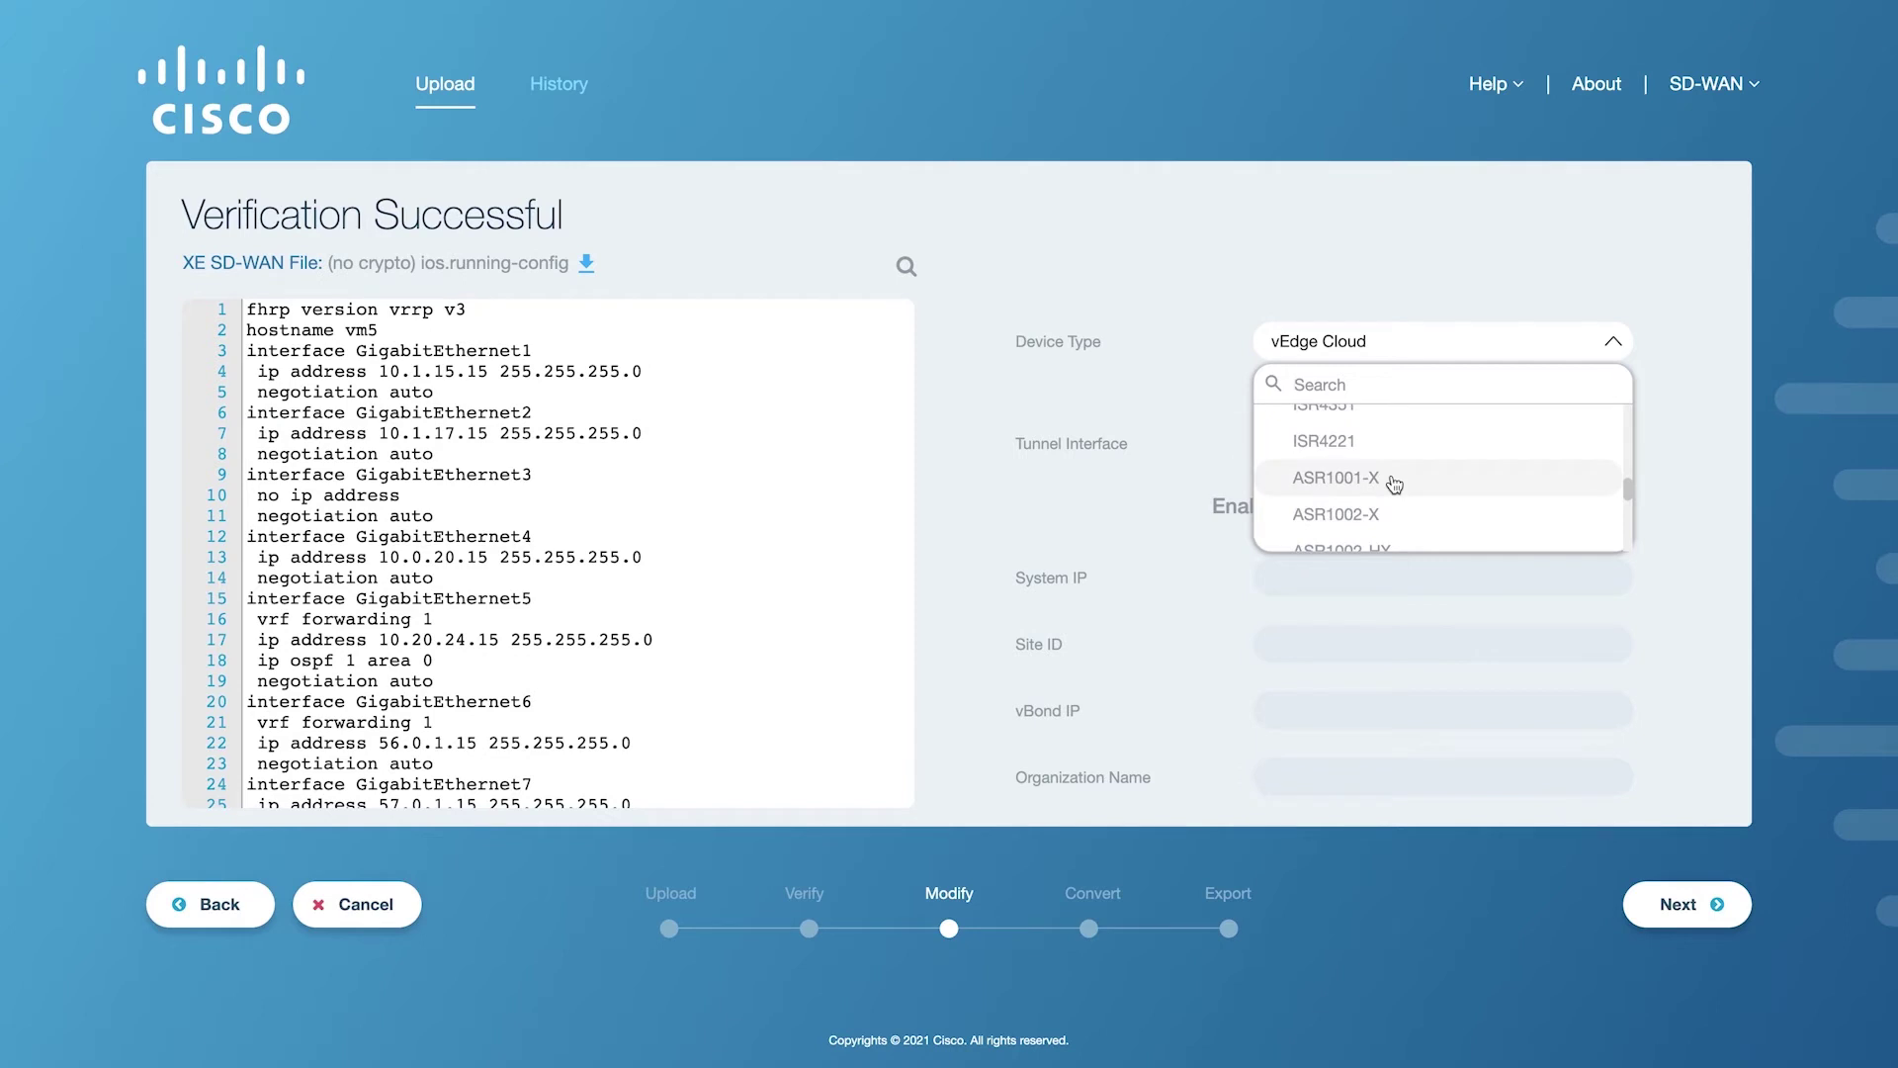
scroll(1394, 484, "up", 8)
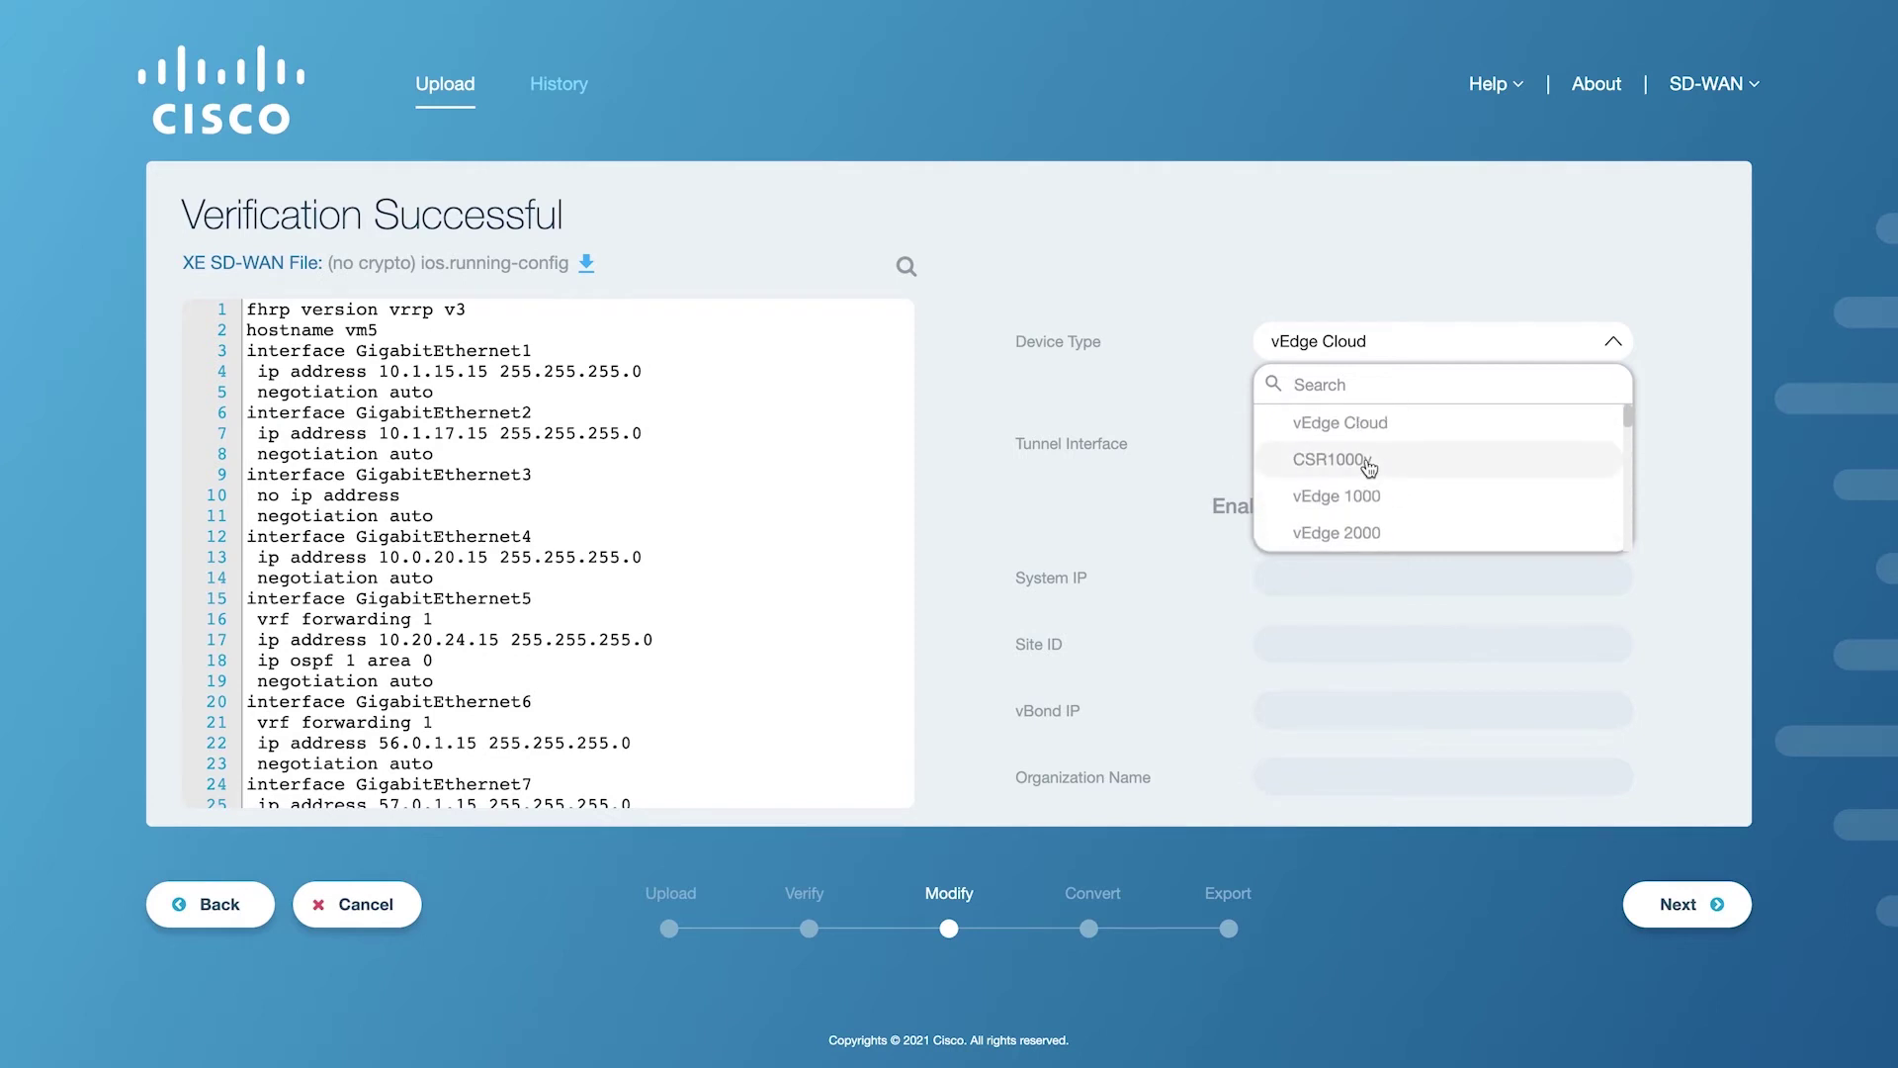
left_click(1367, 467)
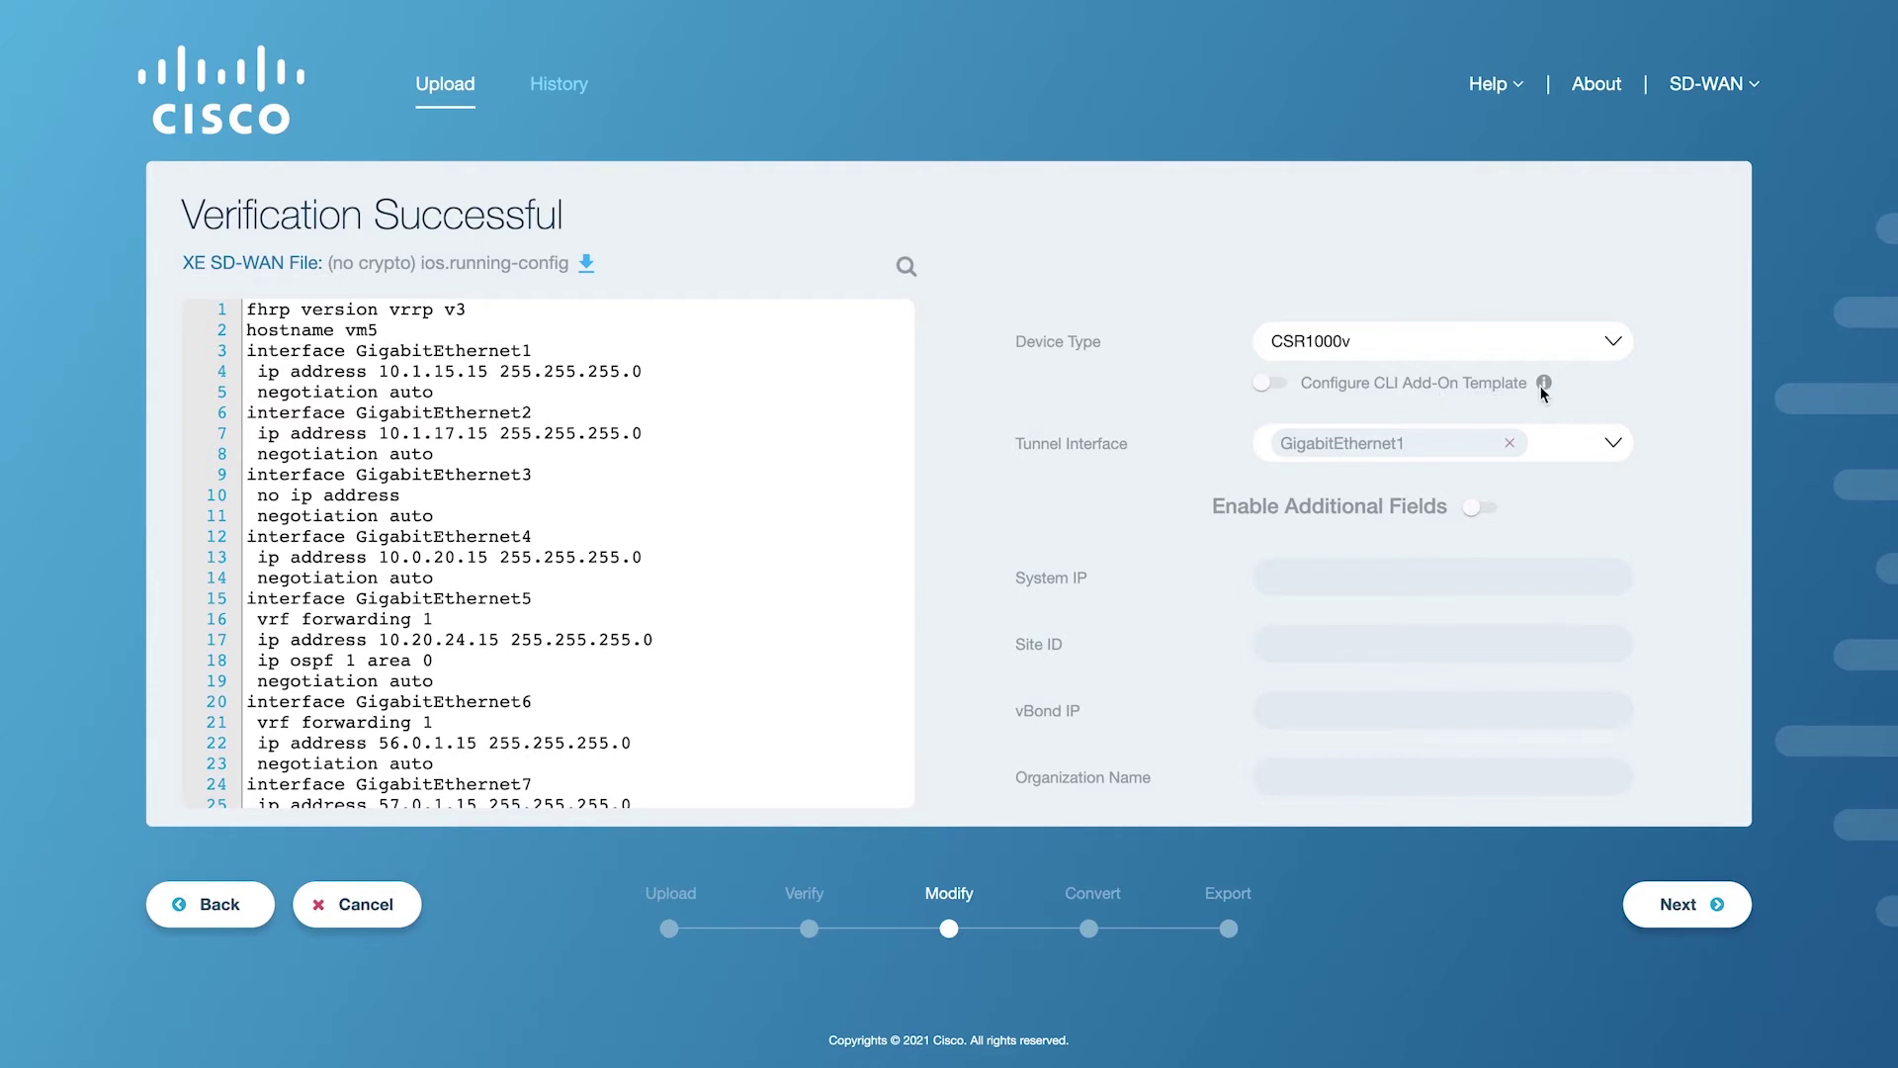
Enable the CLI Add-On Template and enter System IP 1.1.1.1, Site ID 12, vBond 10.1.1.1, organization test-org.
mouse_move(1544, 390)
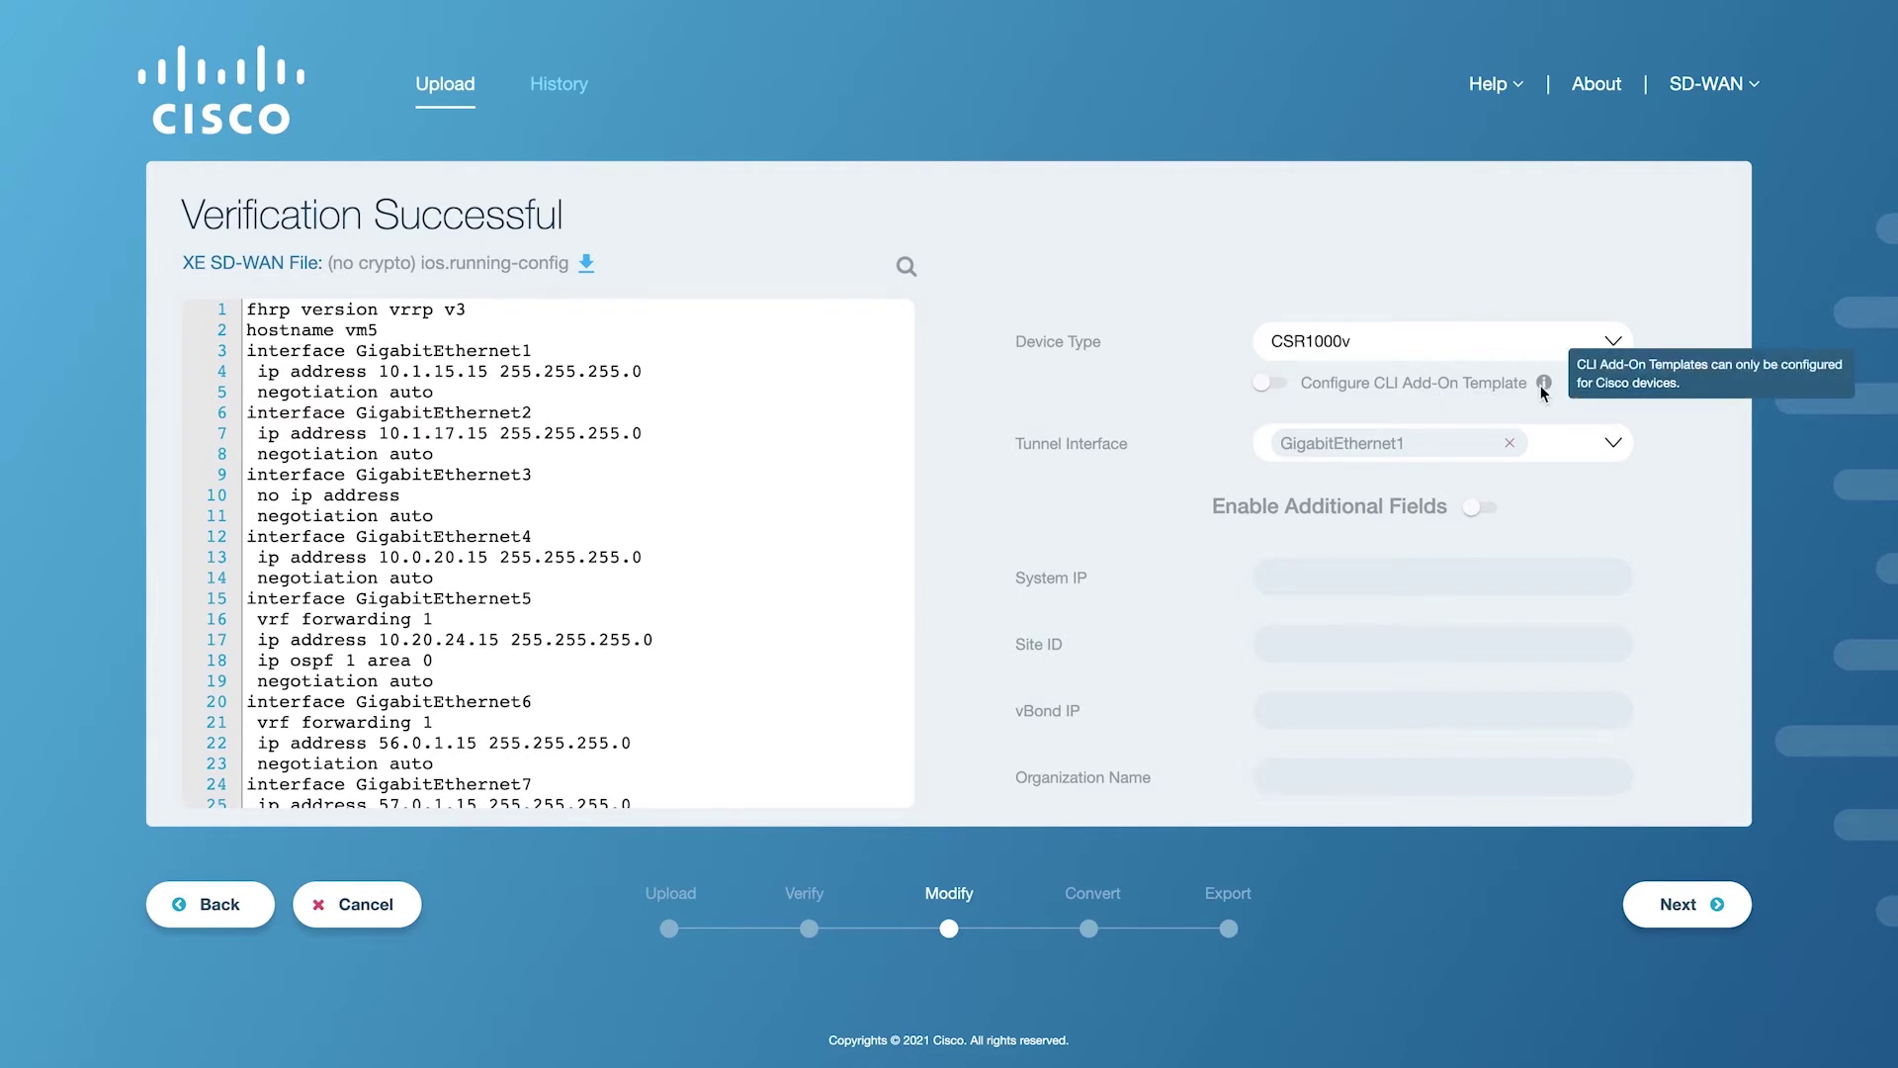
left_click(1282, 384)
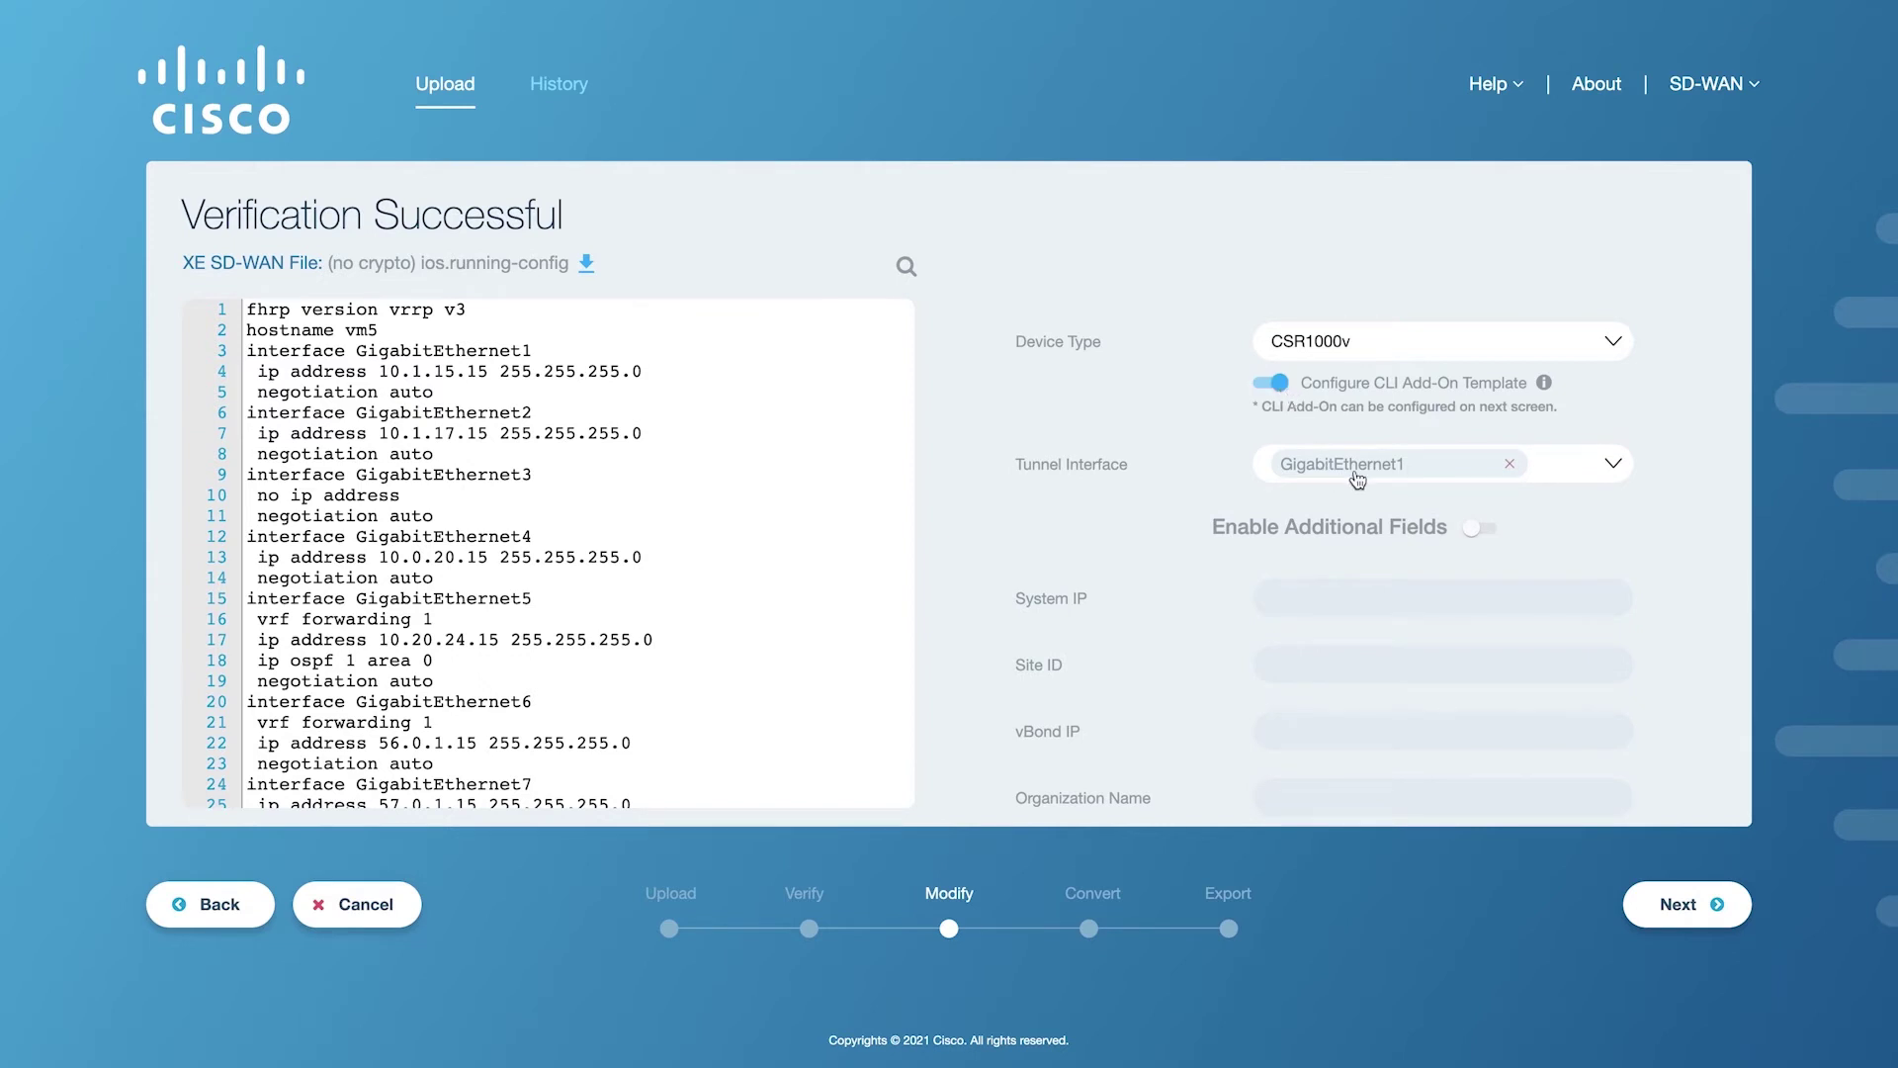
left_click(1332, 594)
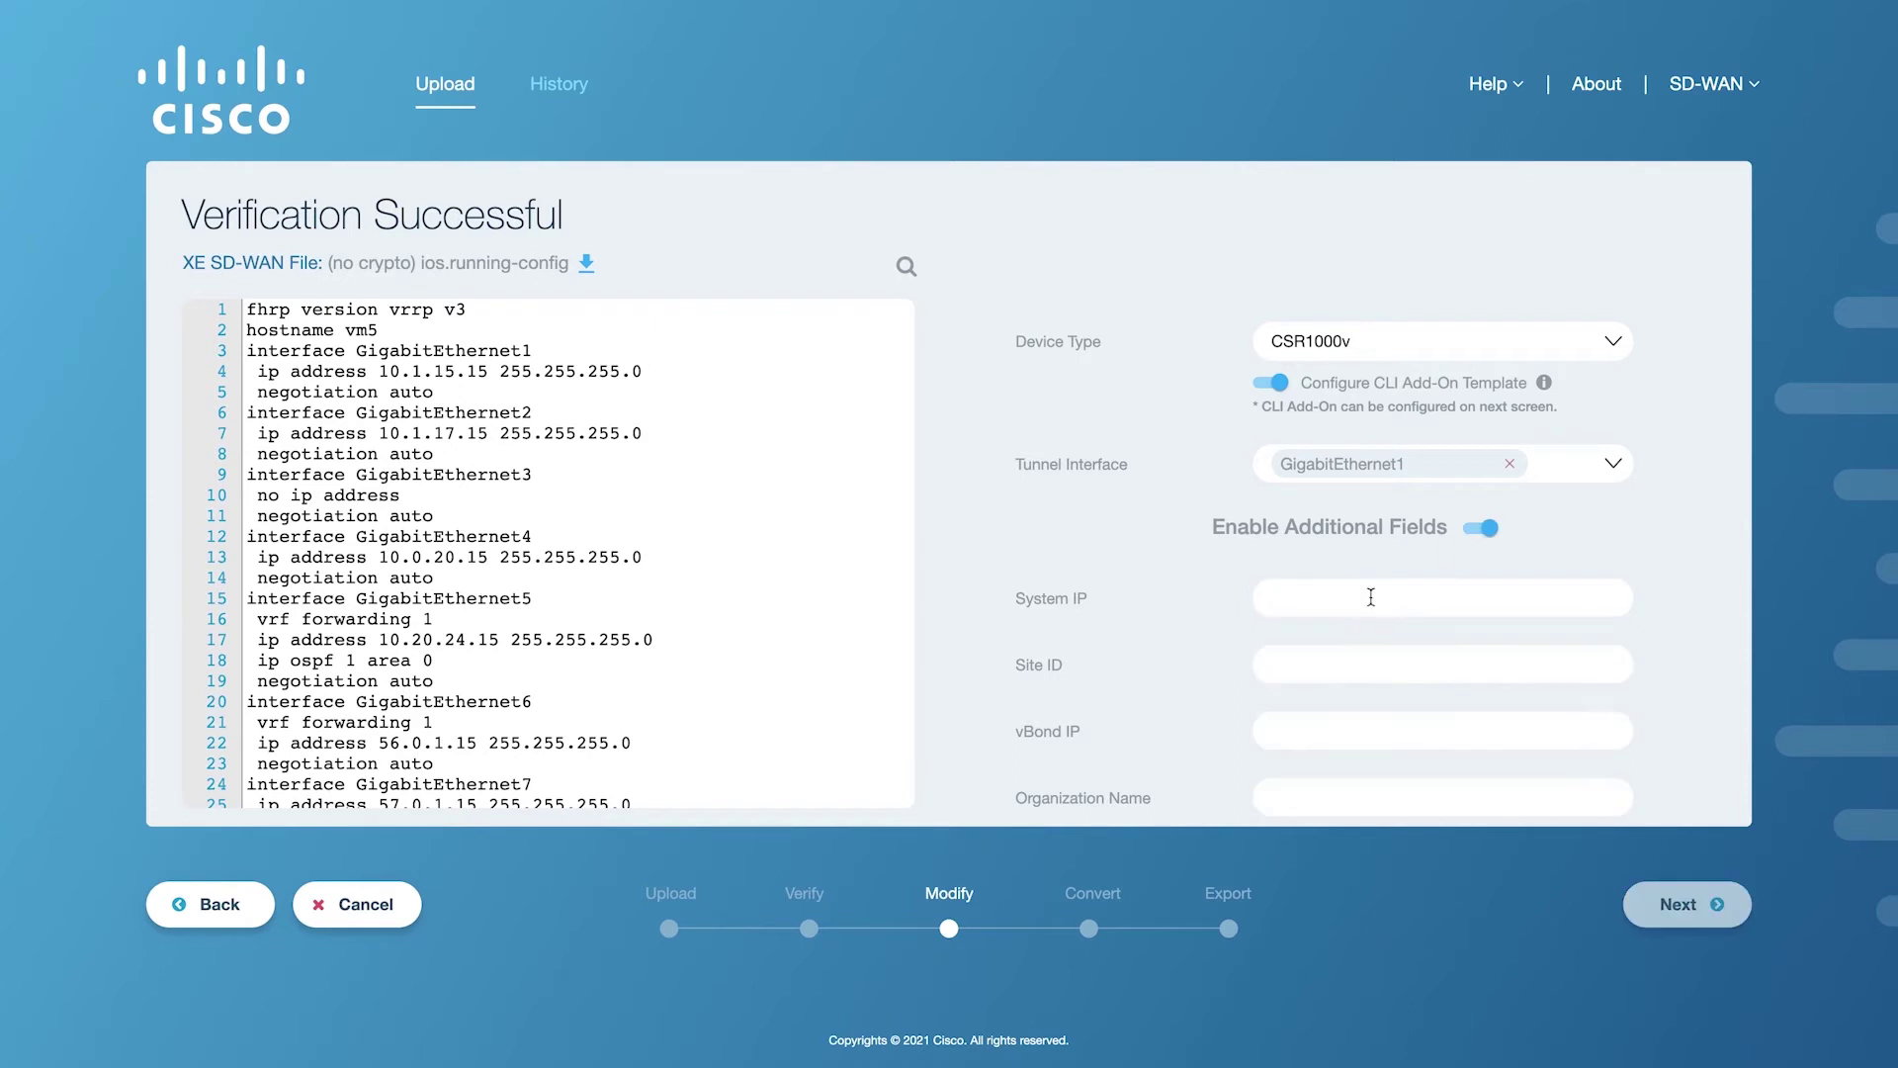
type("1.1.1.1")
type("10.1.1.1")
type("test-org")
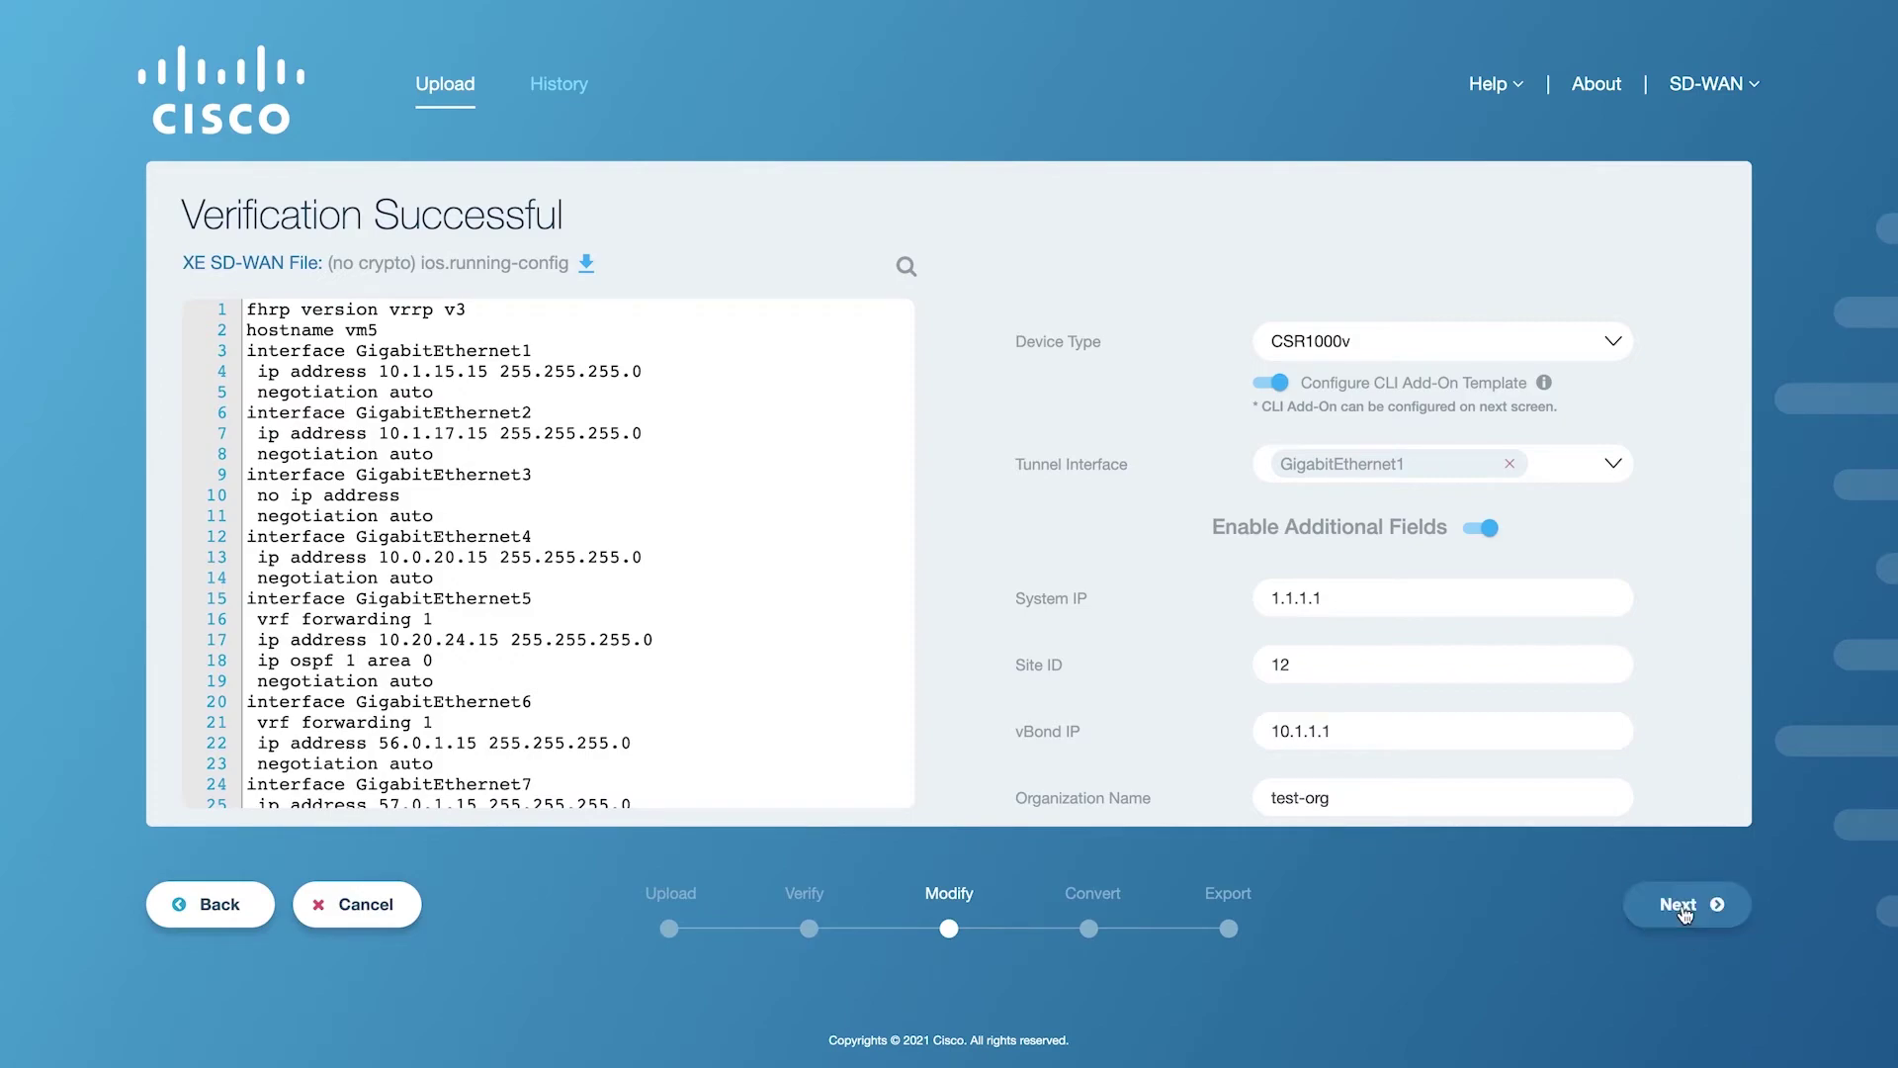
Submit the device settings, review the XE-SDWAN and CLI add-on configs, and run the conversion.
left_click(1684, 908)
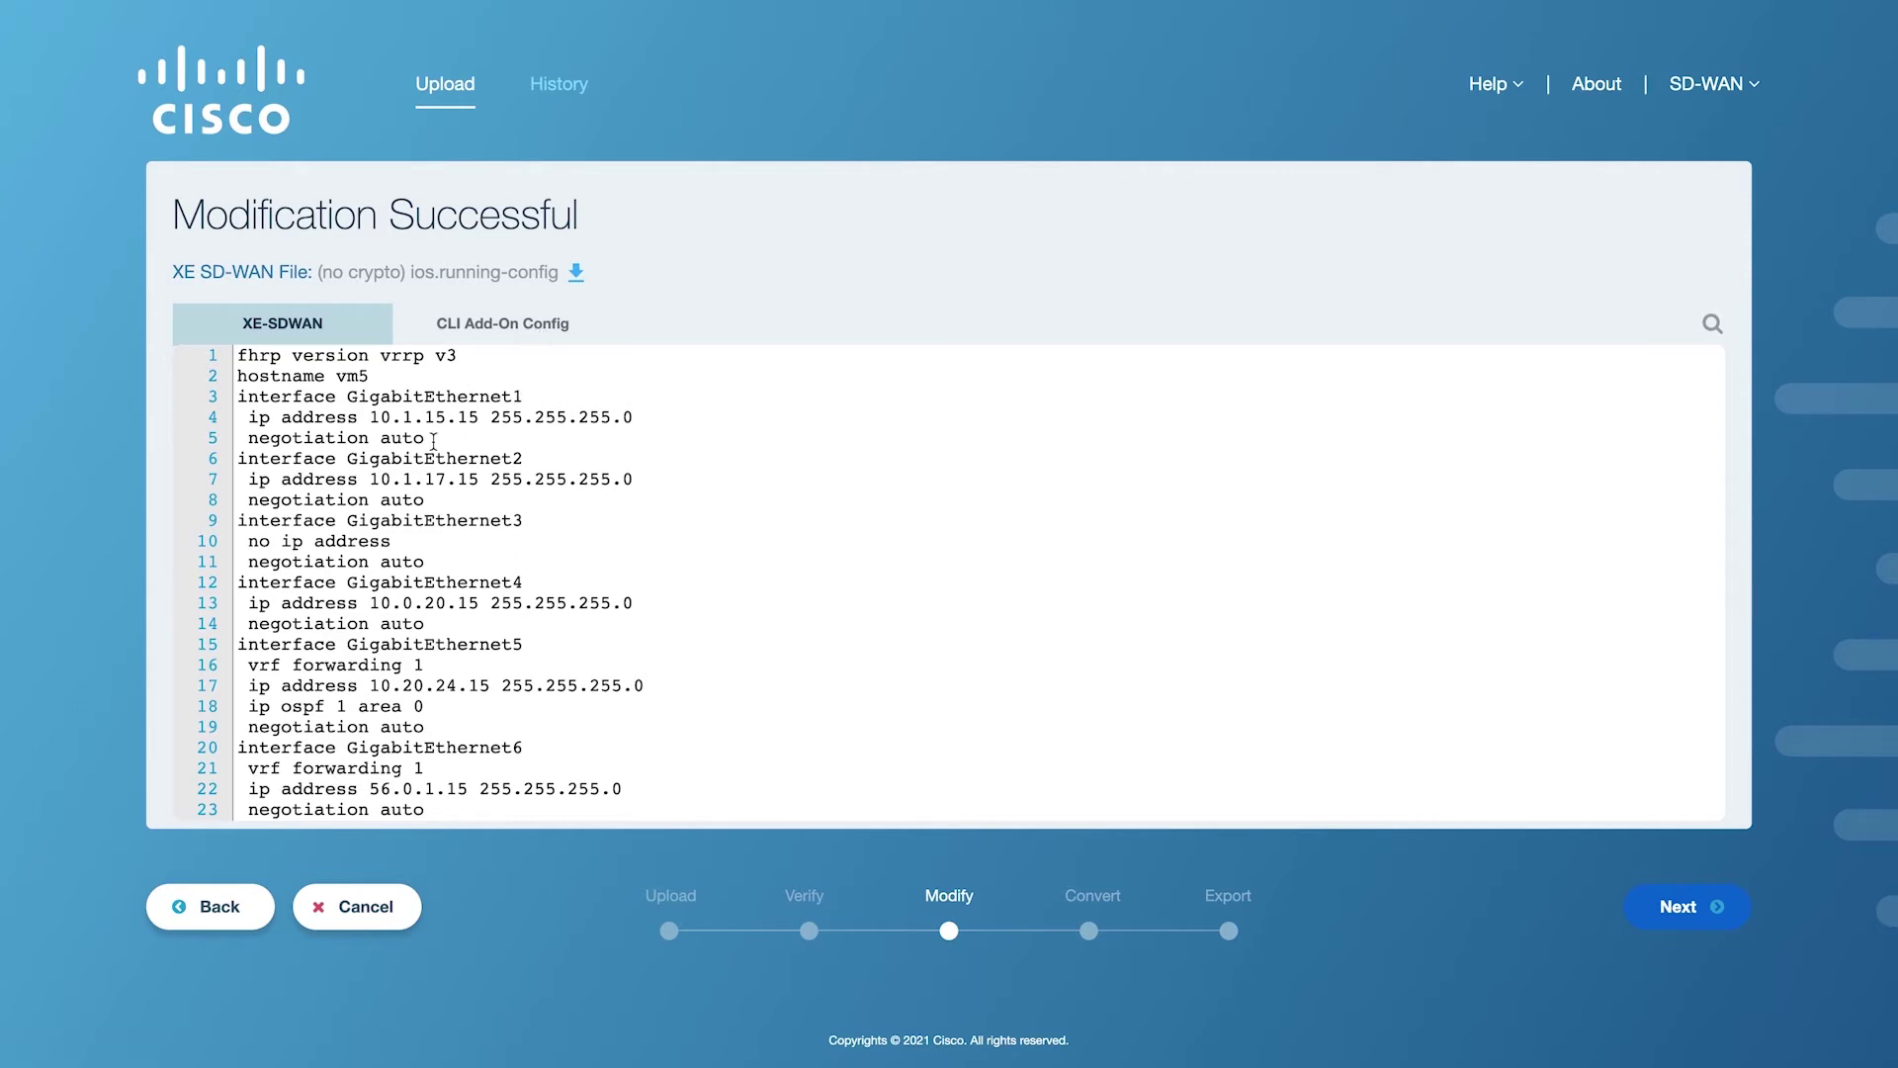
scroll(433, 441, "down", 10)
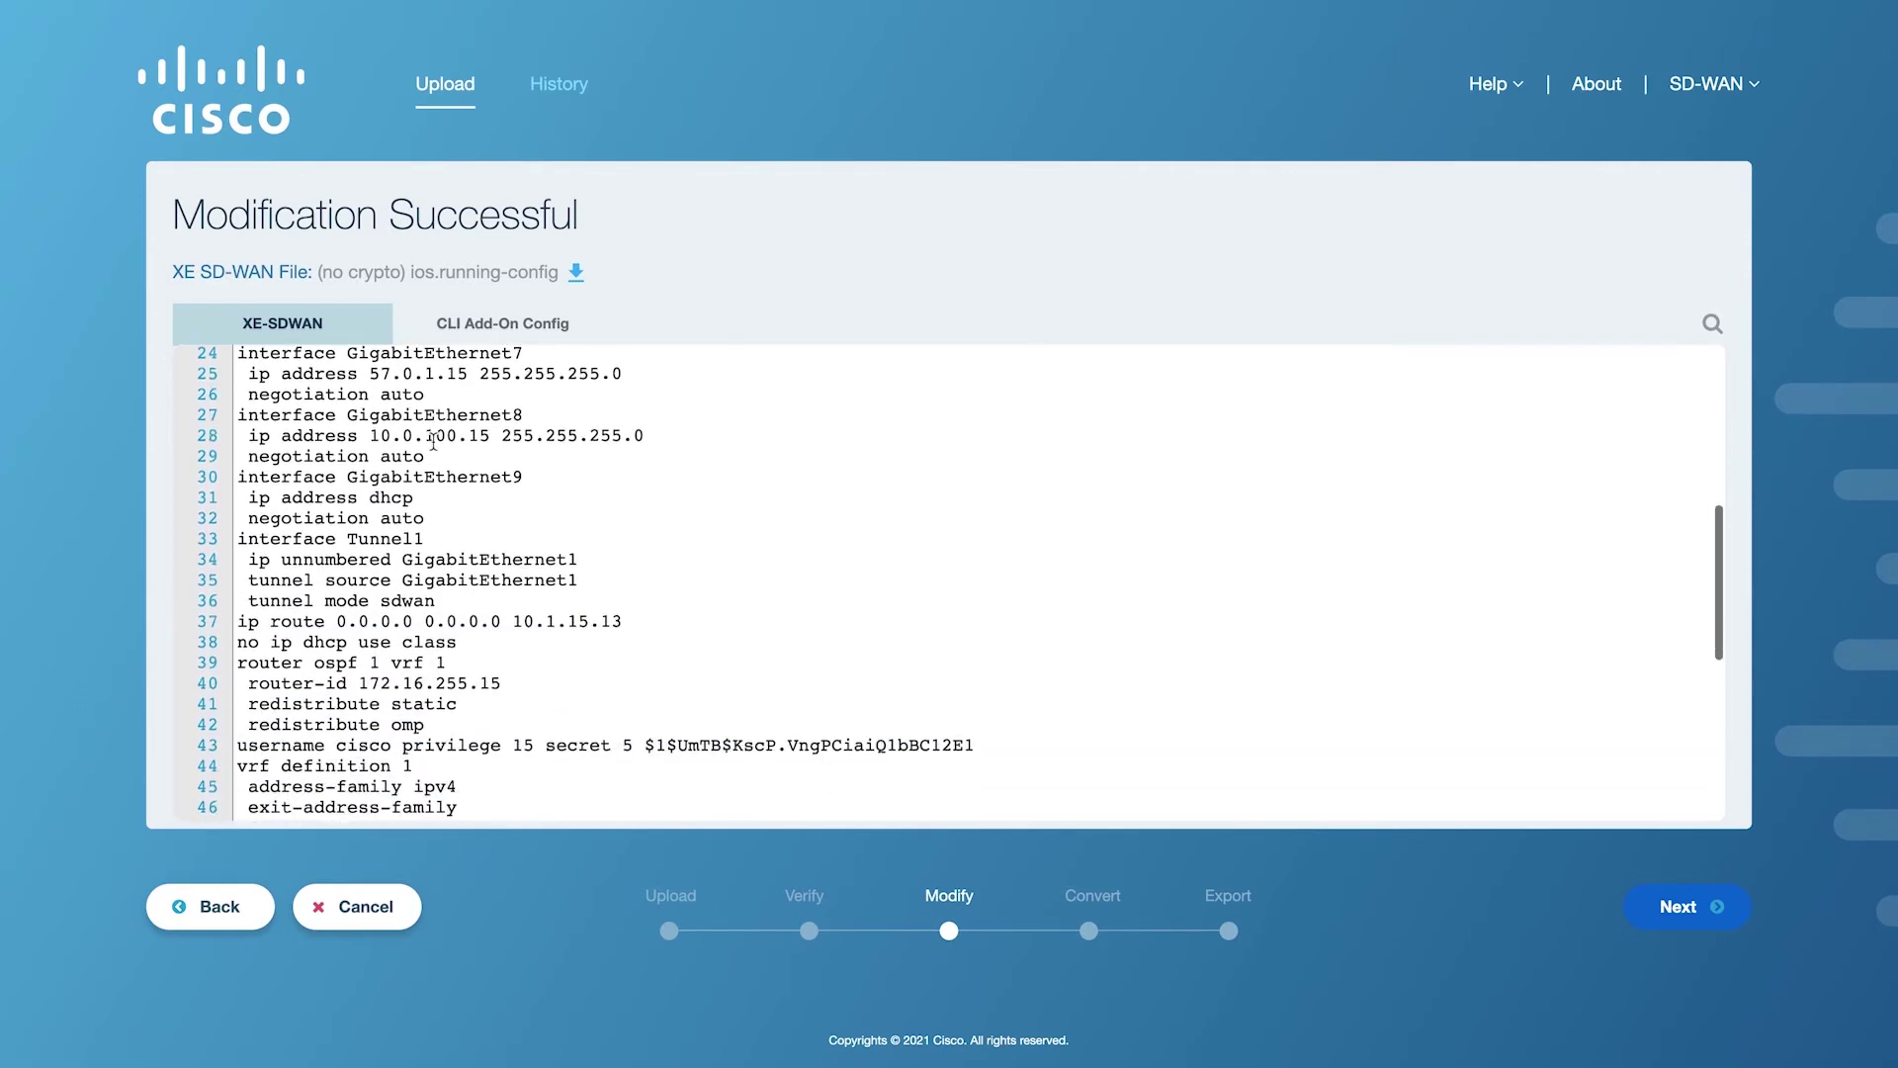
scroll(433, 441, "down", 10)
left_click(465, 337)
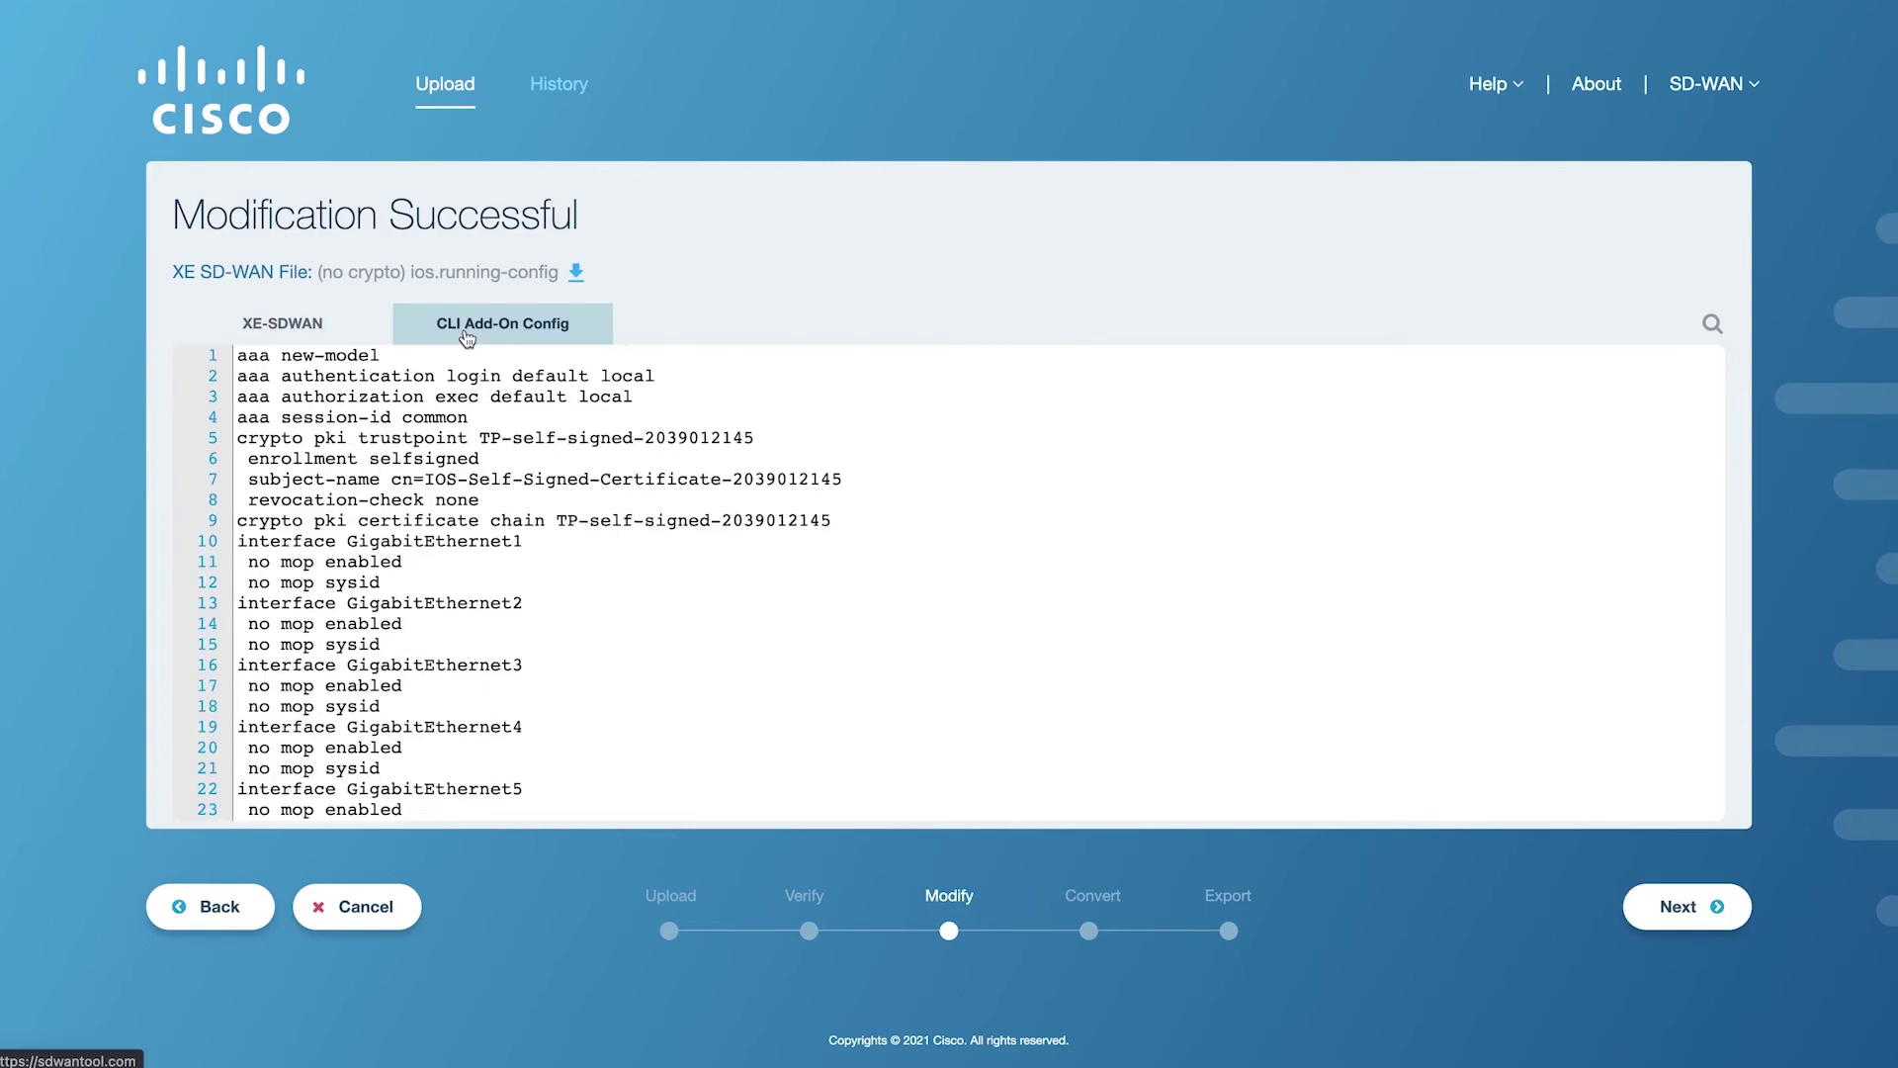
scroll(456, 474, "down", 5)
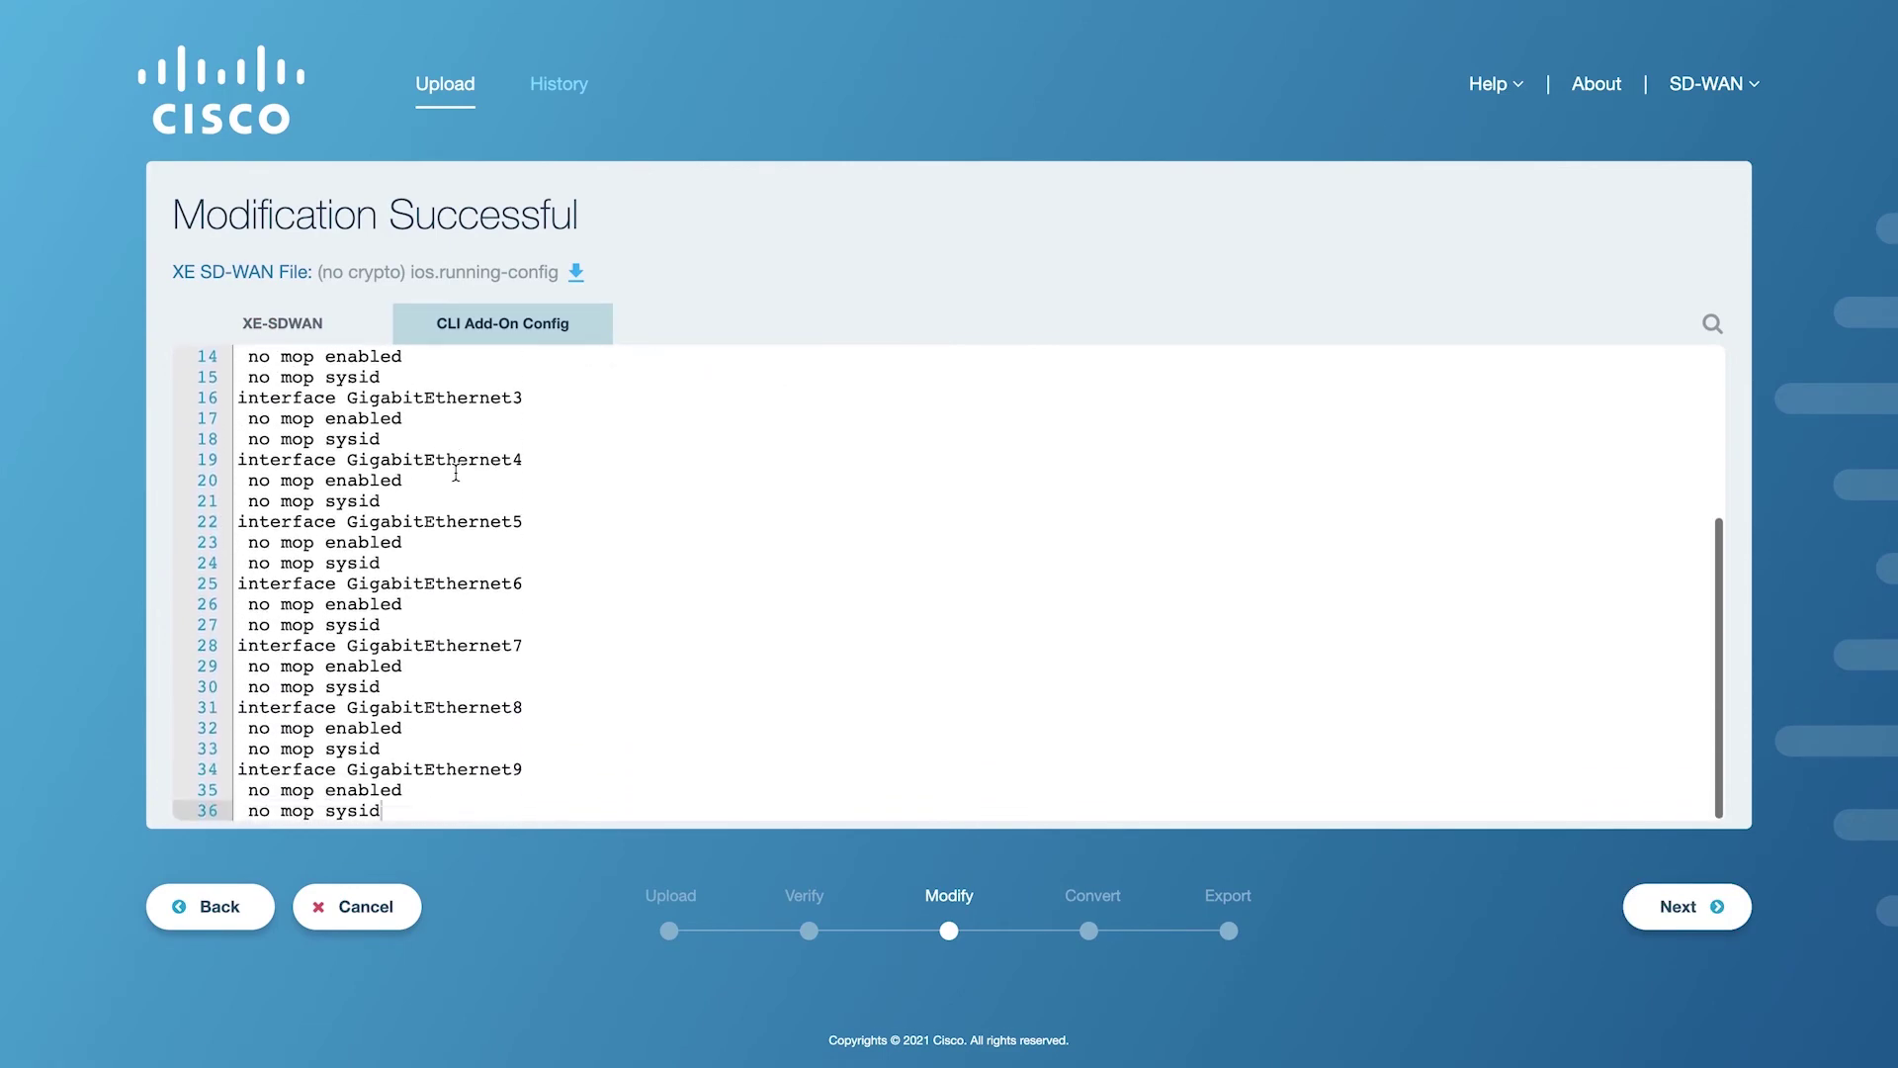
left_click(343, 333)
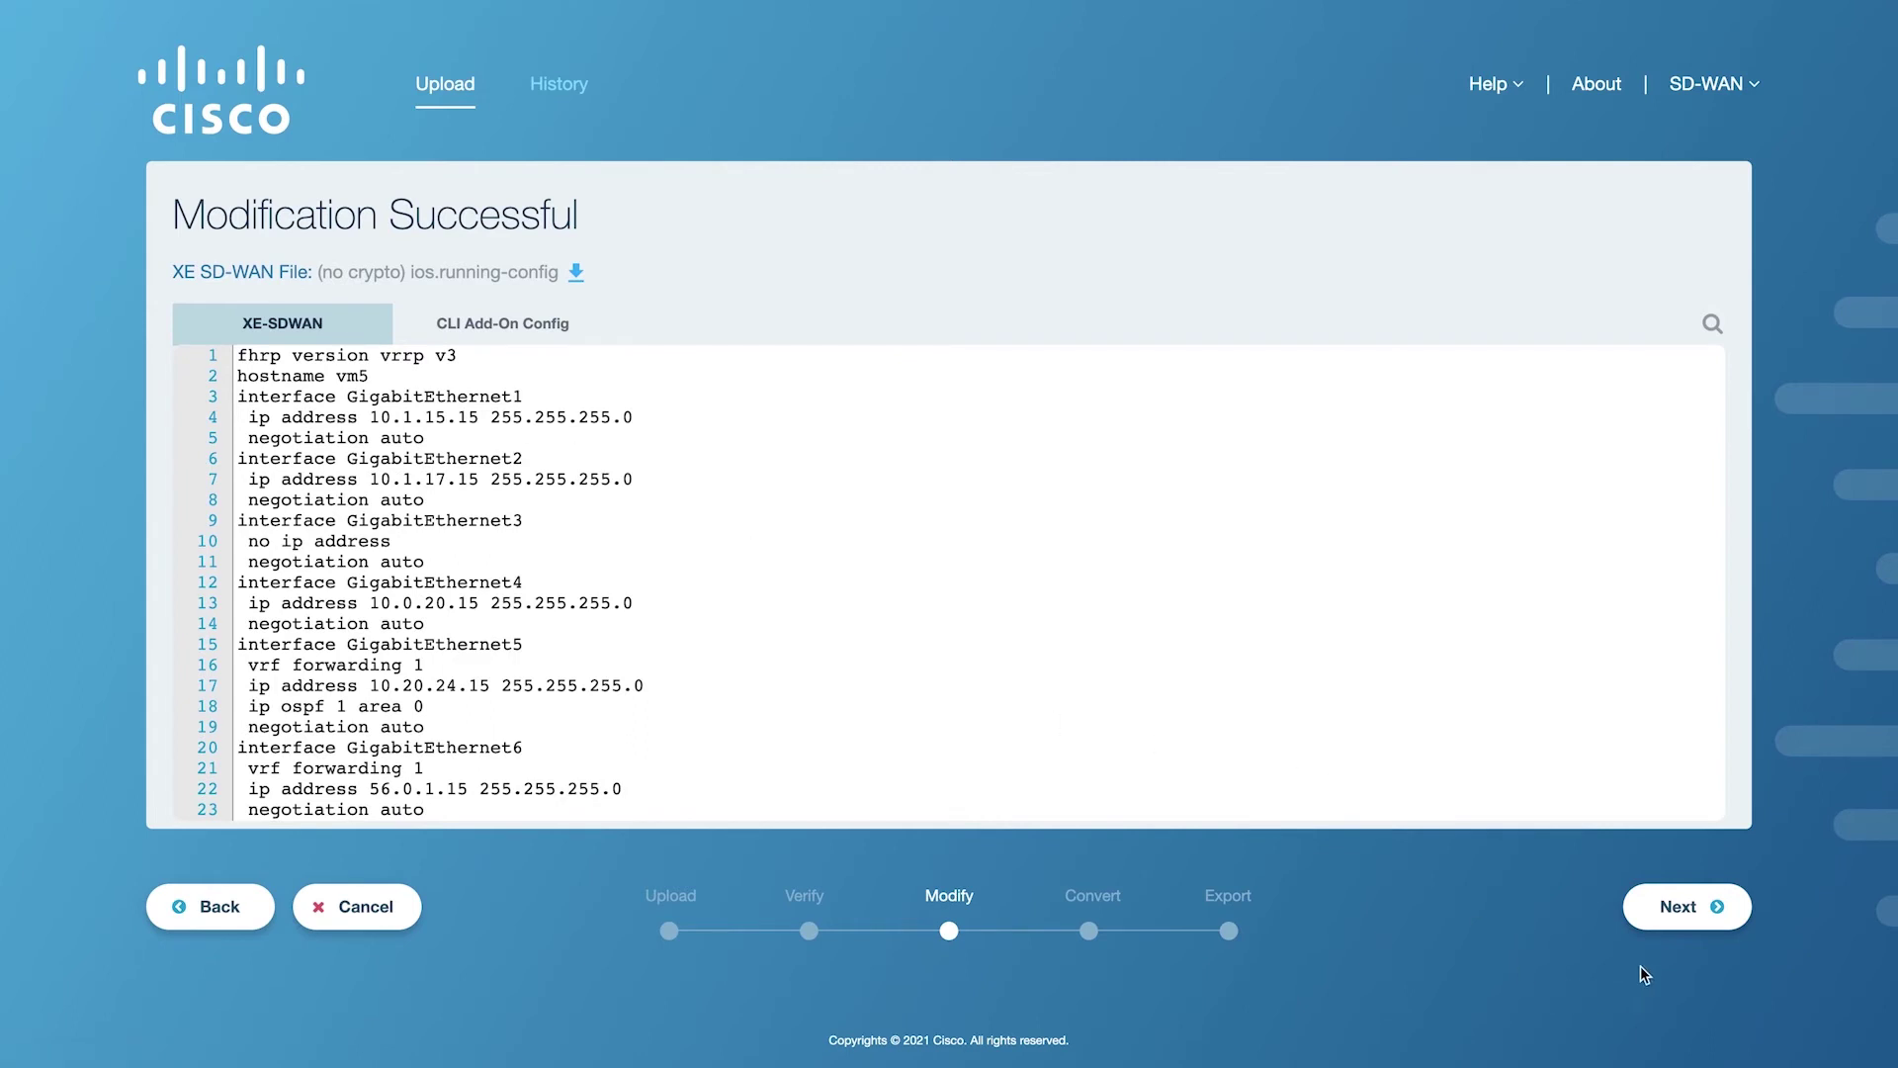
left_click(1693, 905)
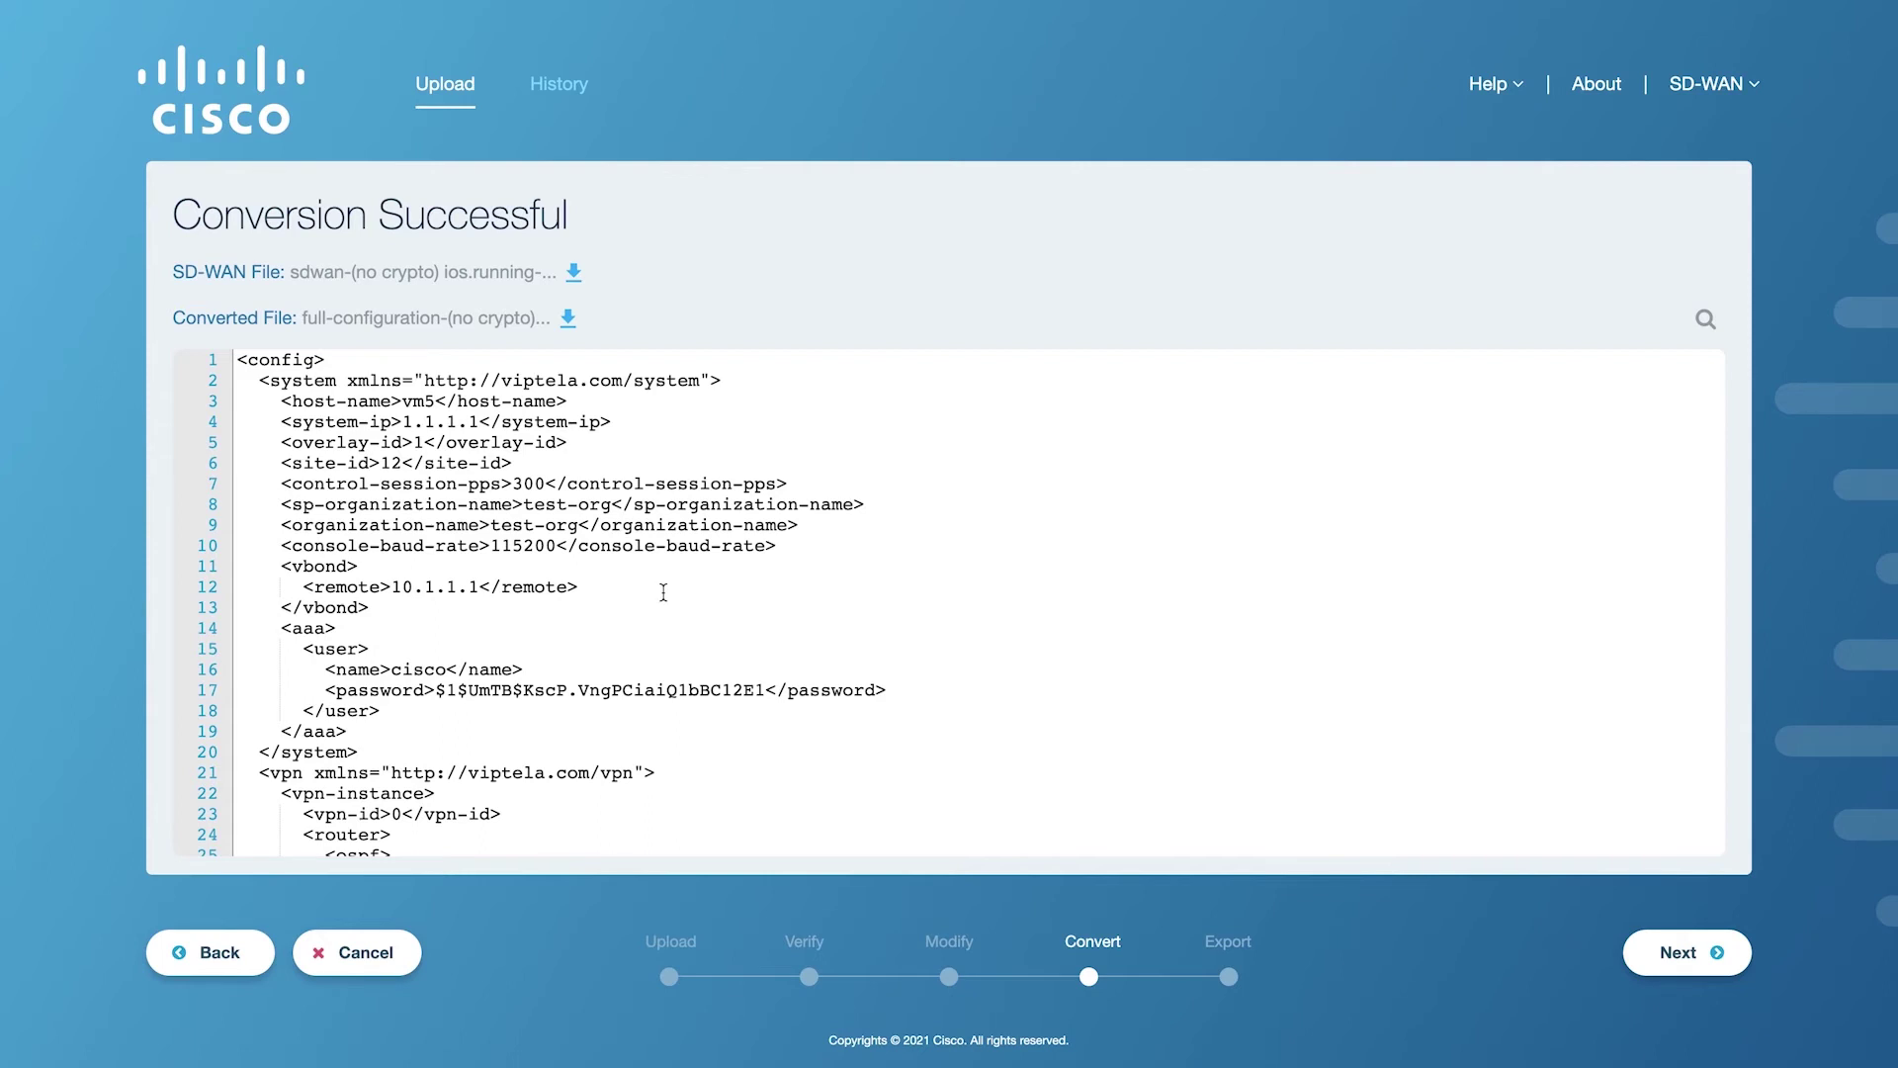
scroll(664, 592, "down", 5)
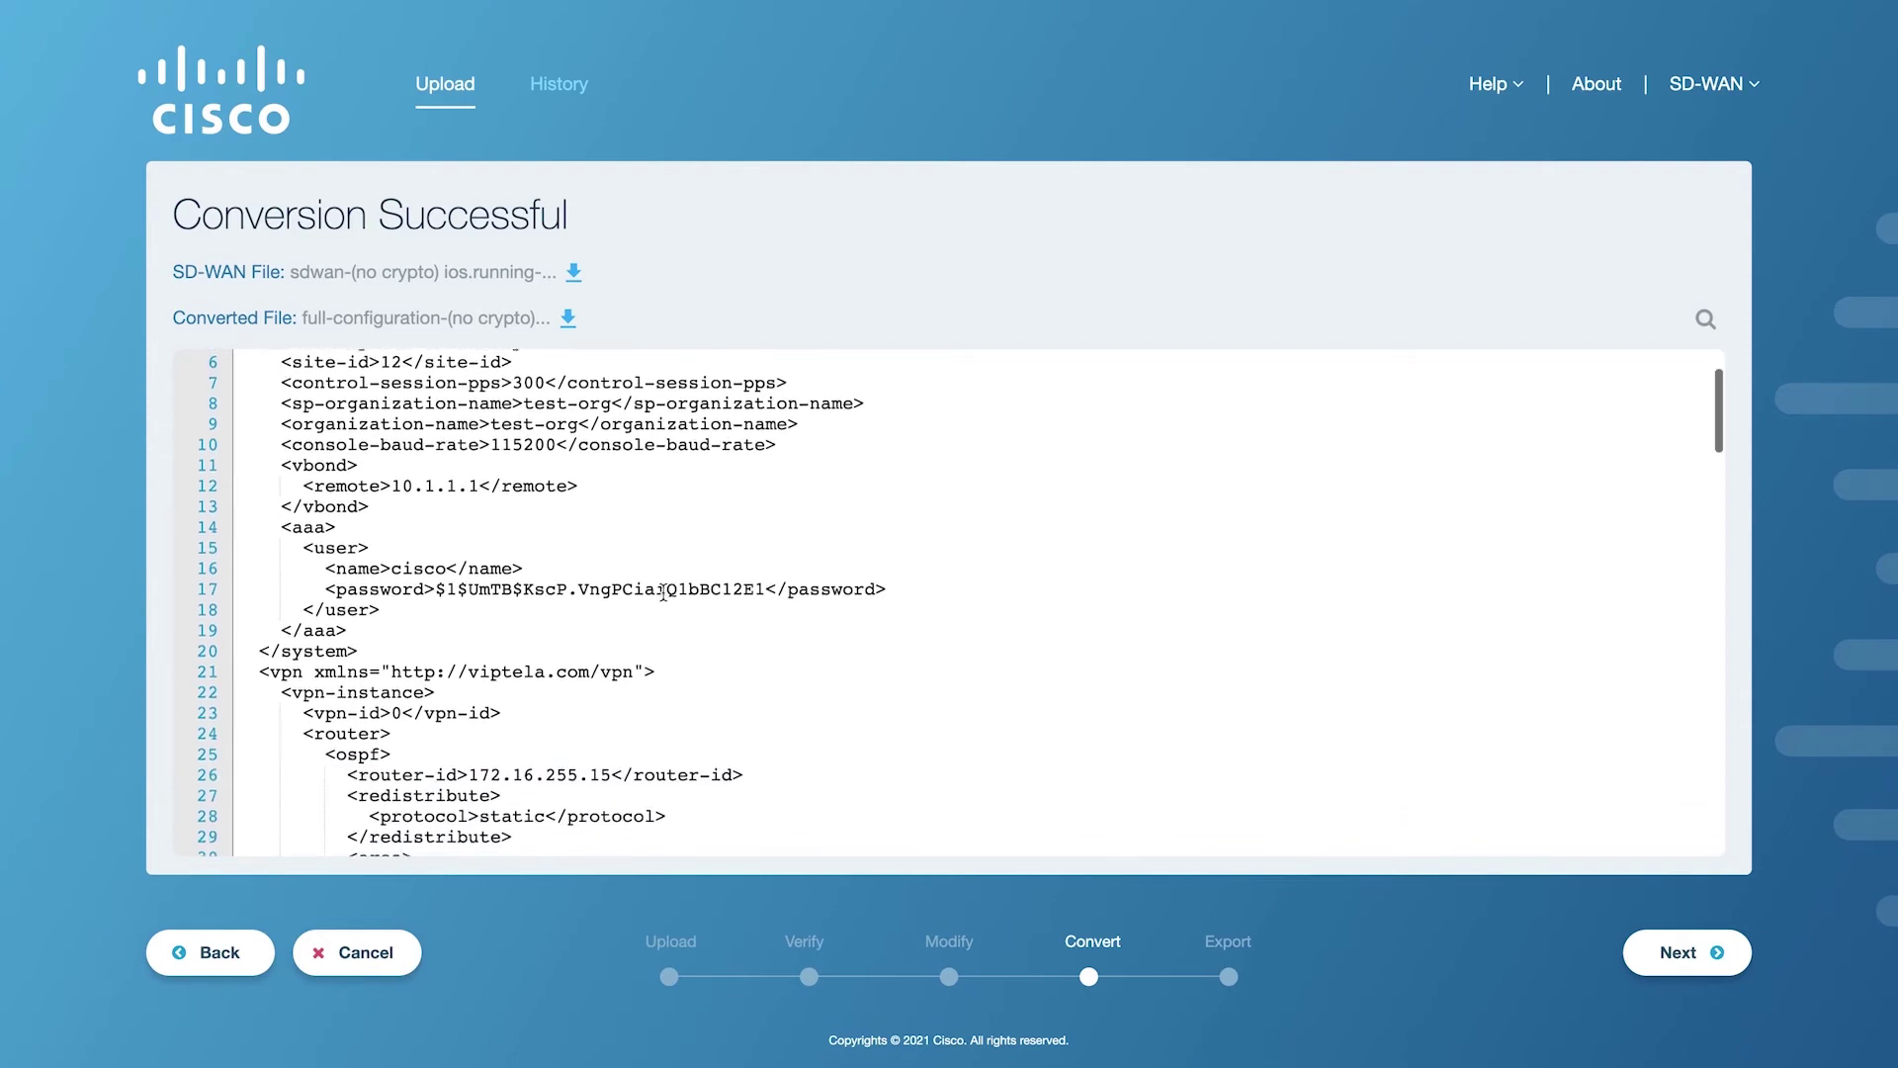
scroll(664, 591, "down", 5)
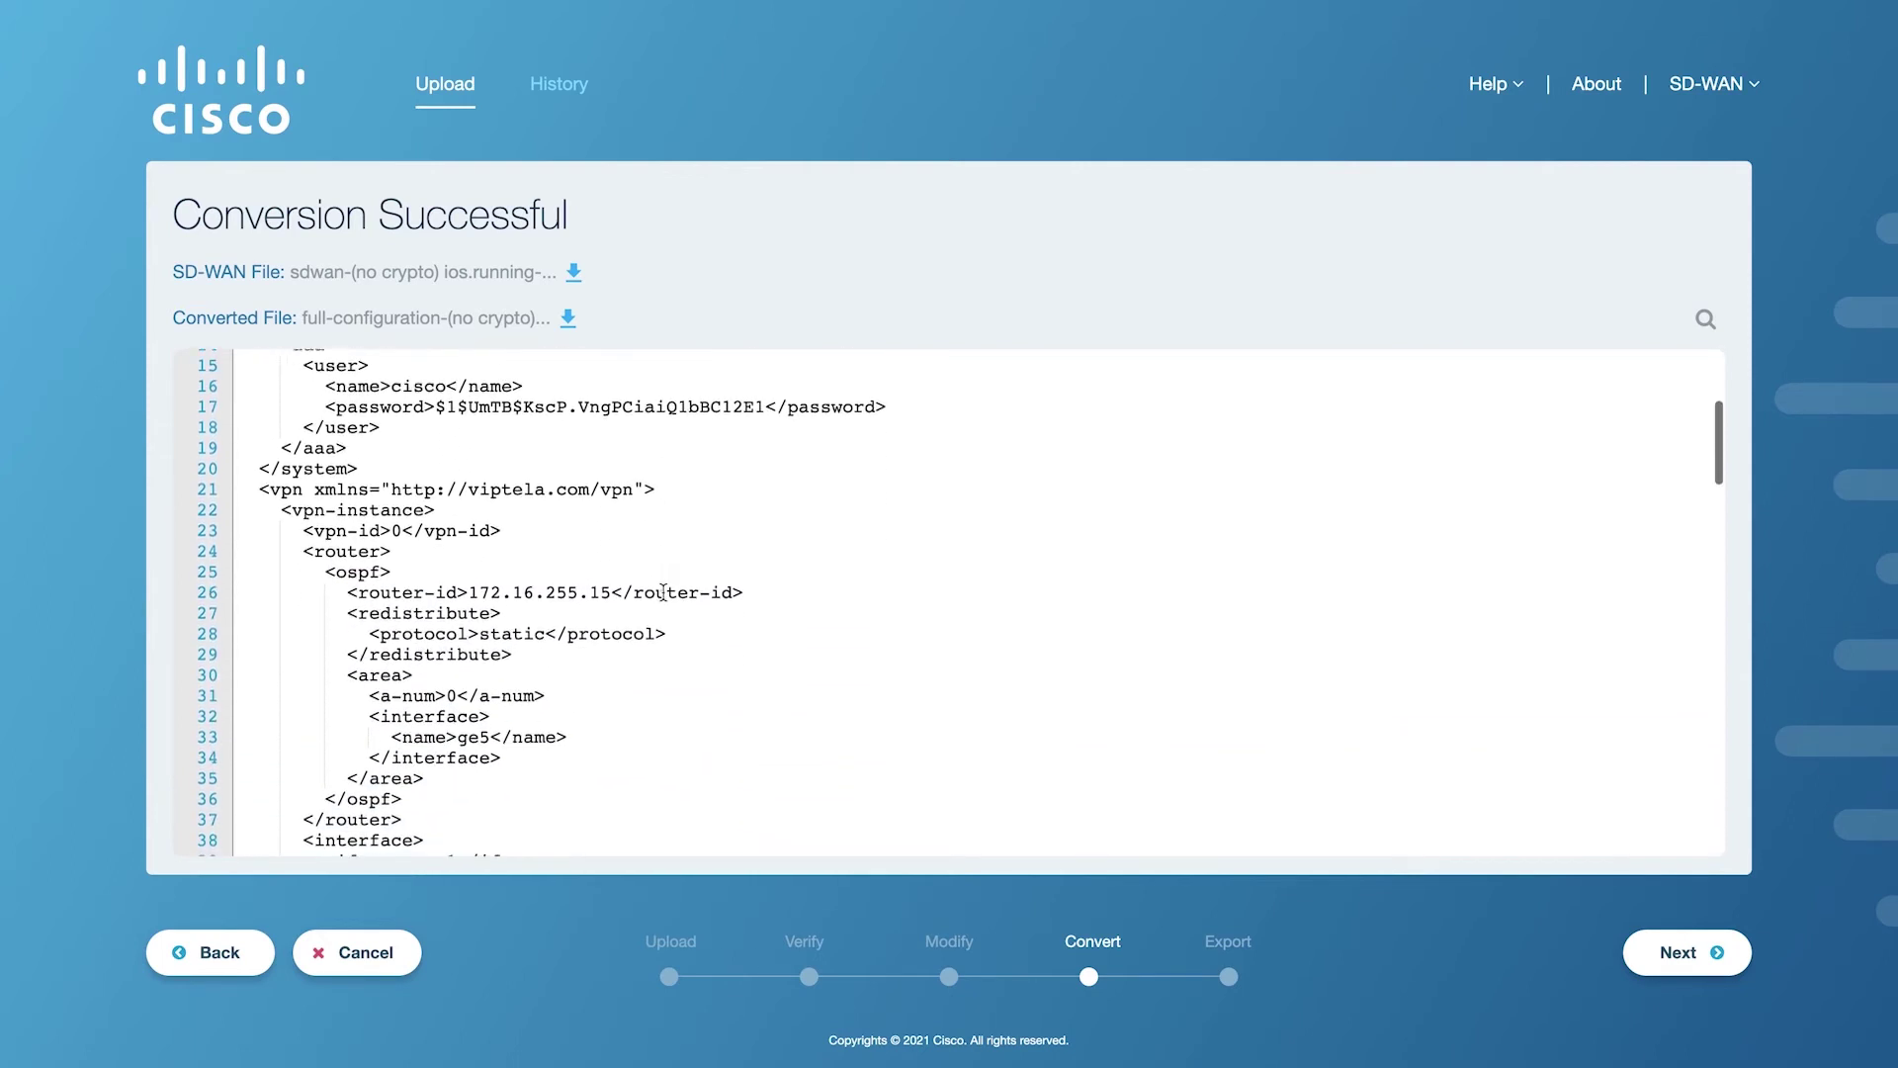
scroll(664, 592, "down", 7)
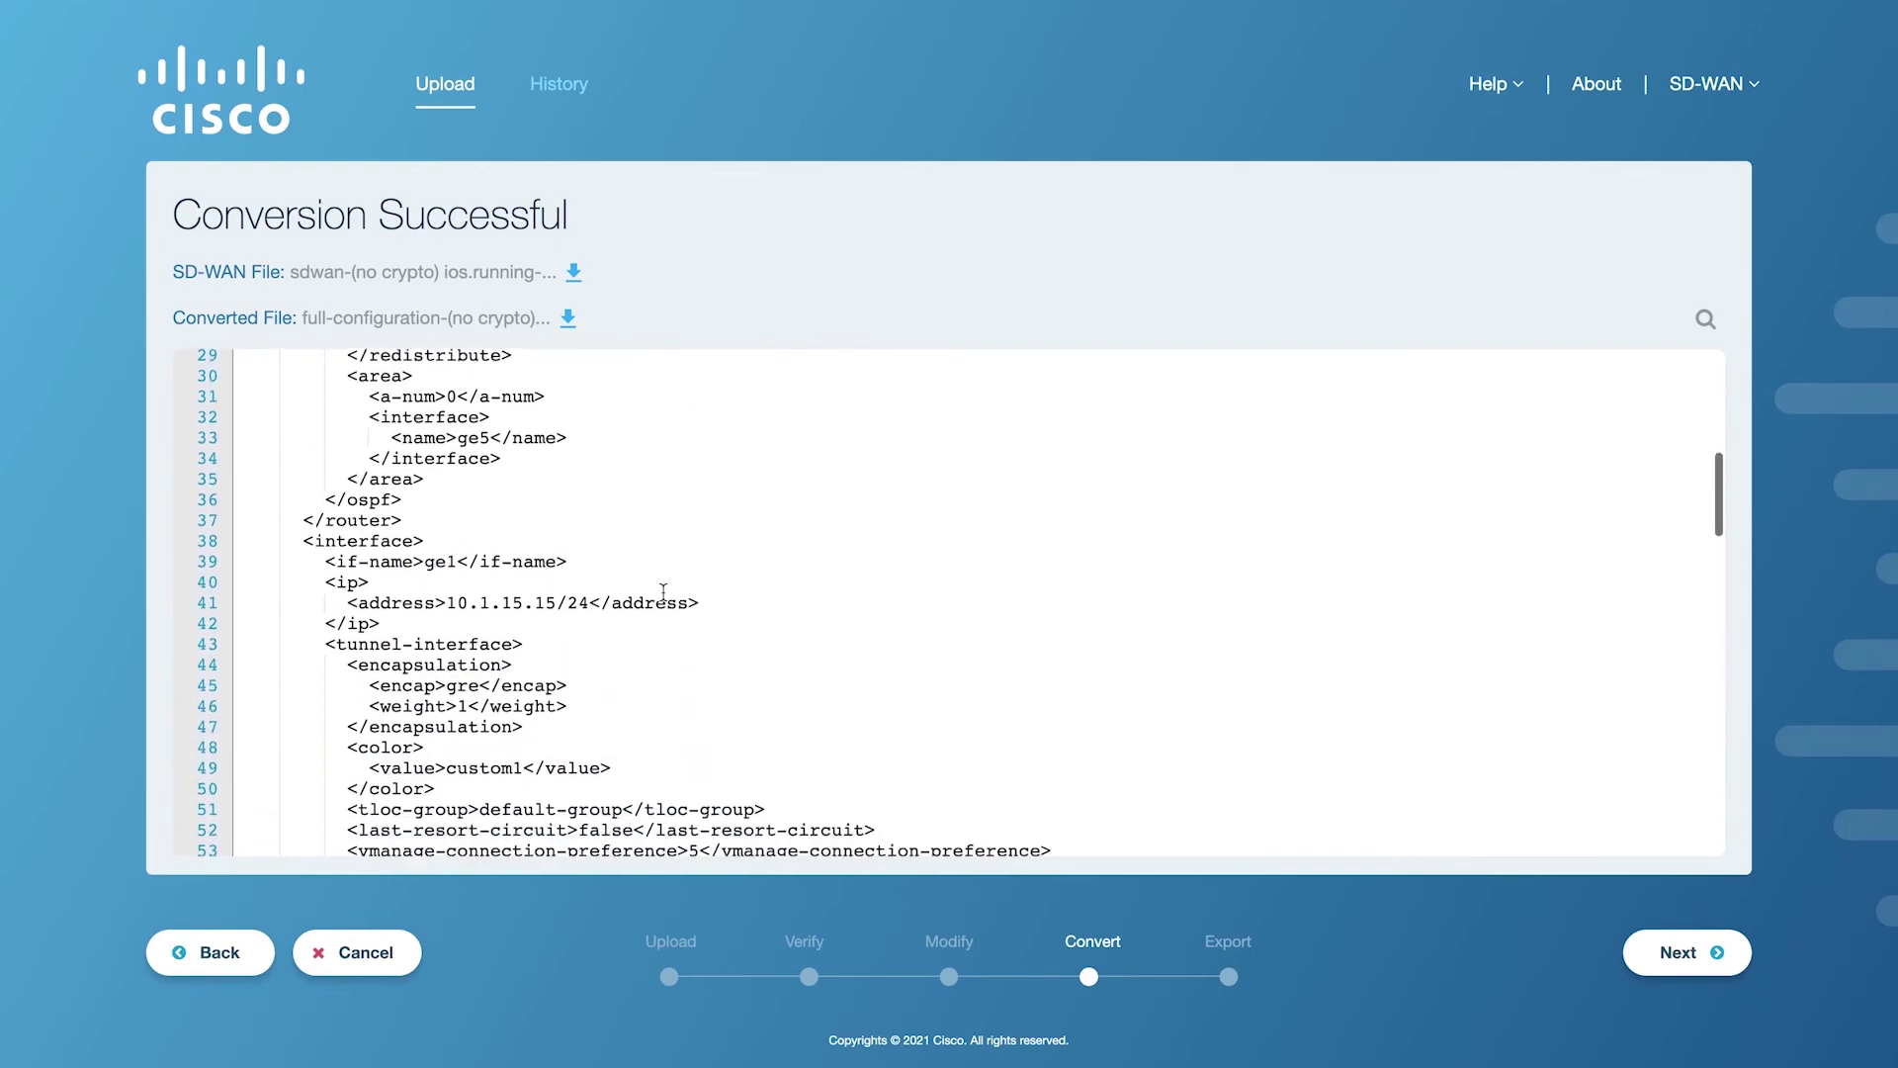
scroll(664, 591, "down", 18)
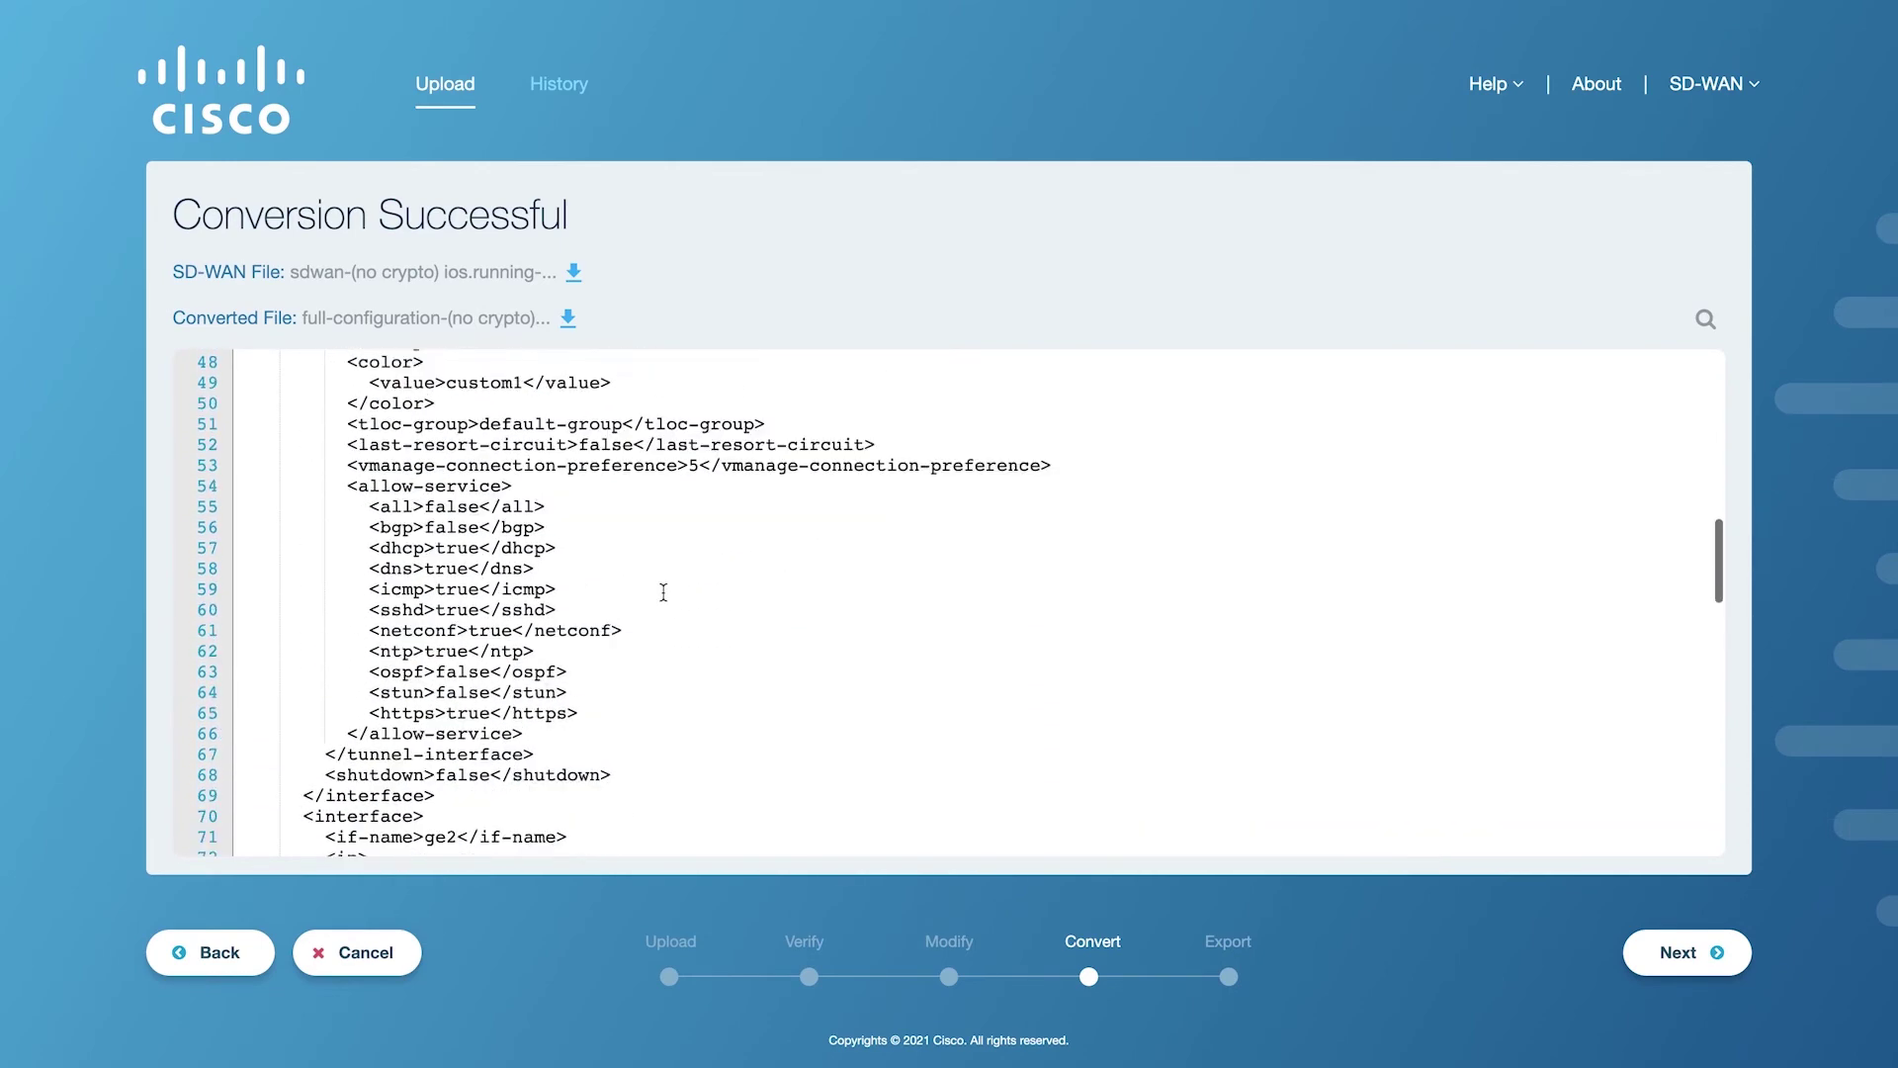
scroll(663, 592, "down", 17)
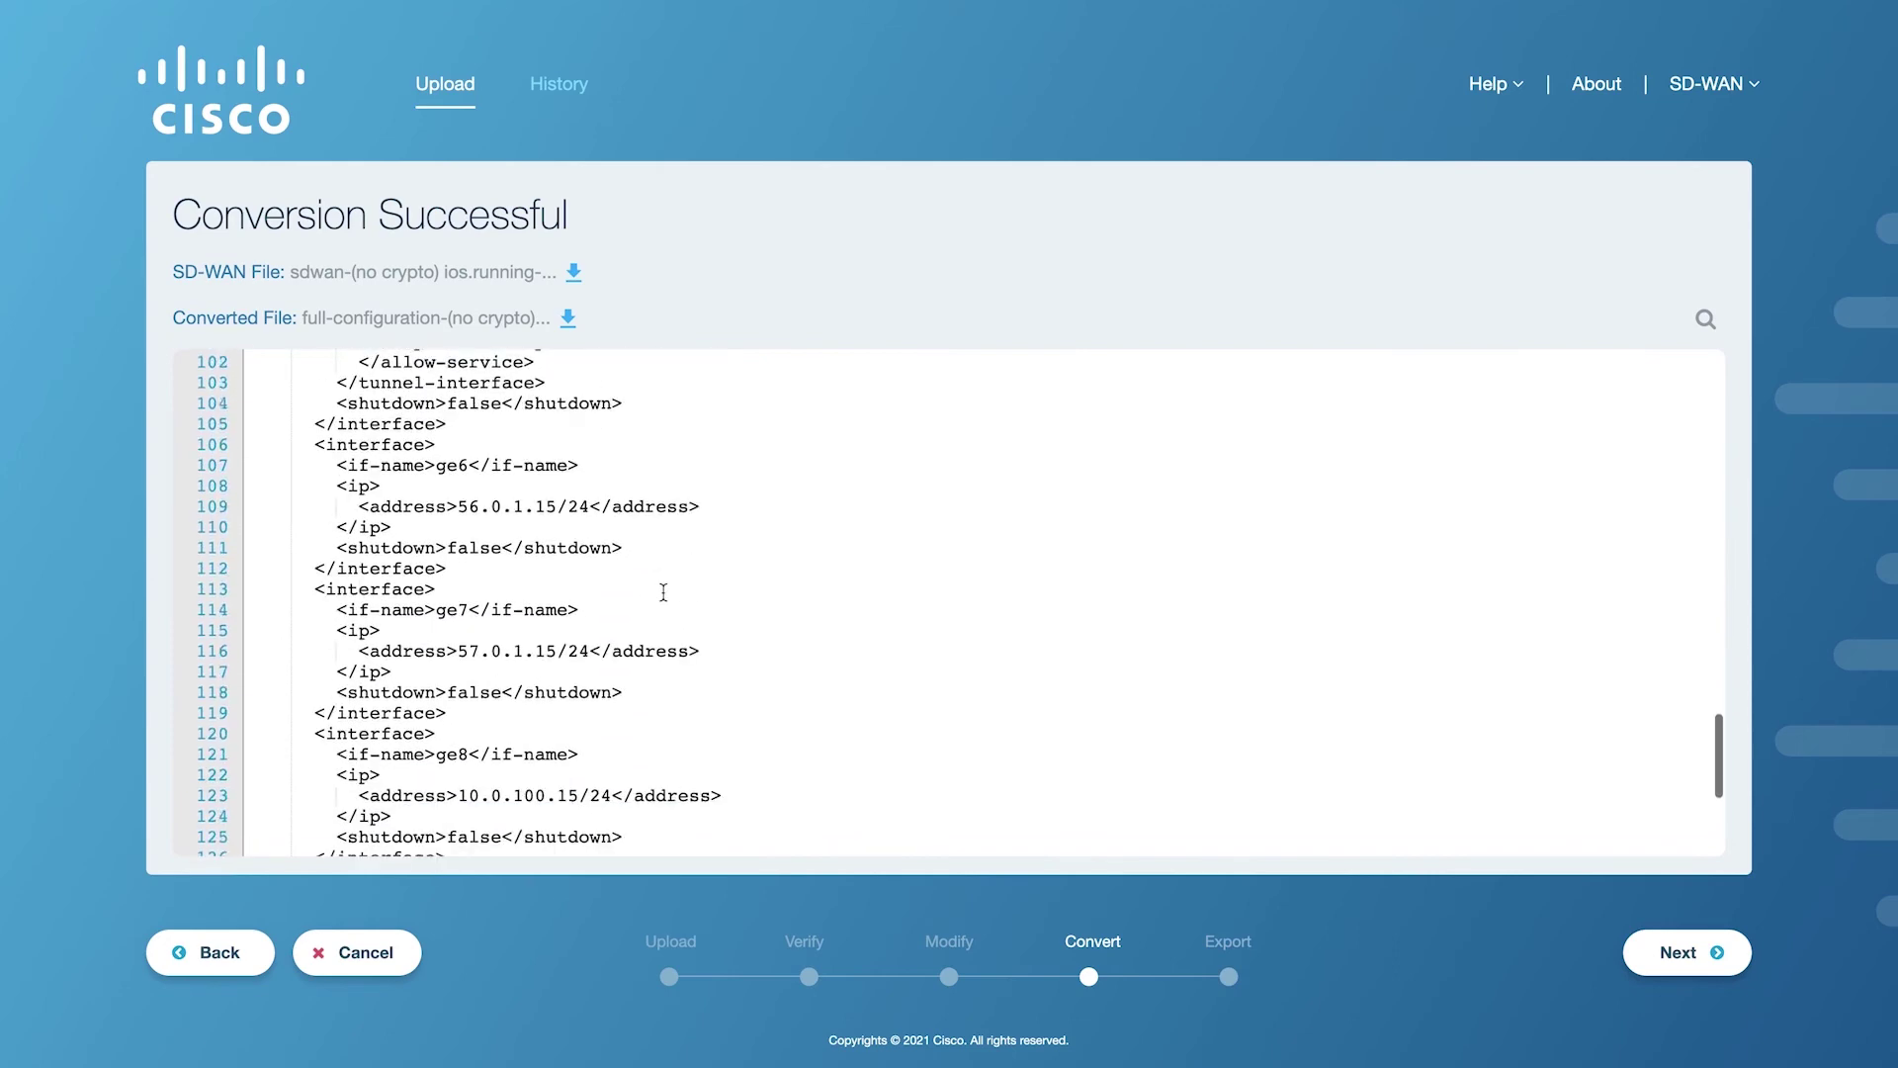
scroll(664, 592, "down", 5)
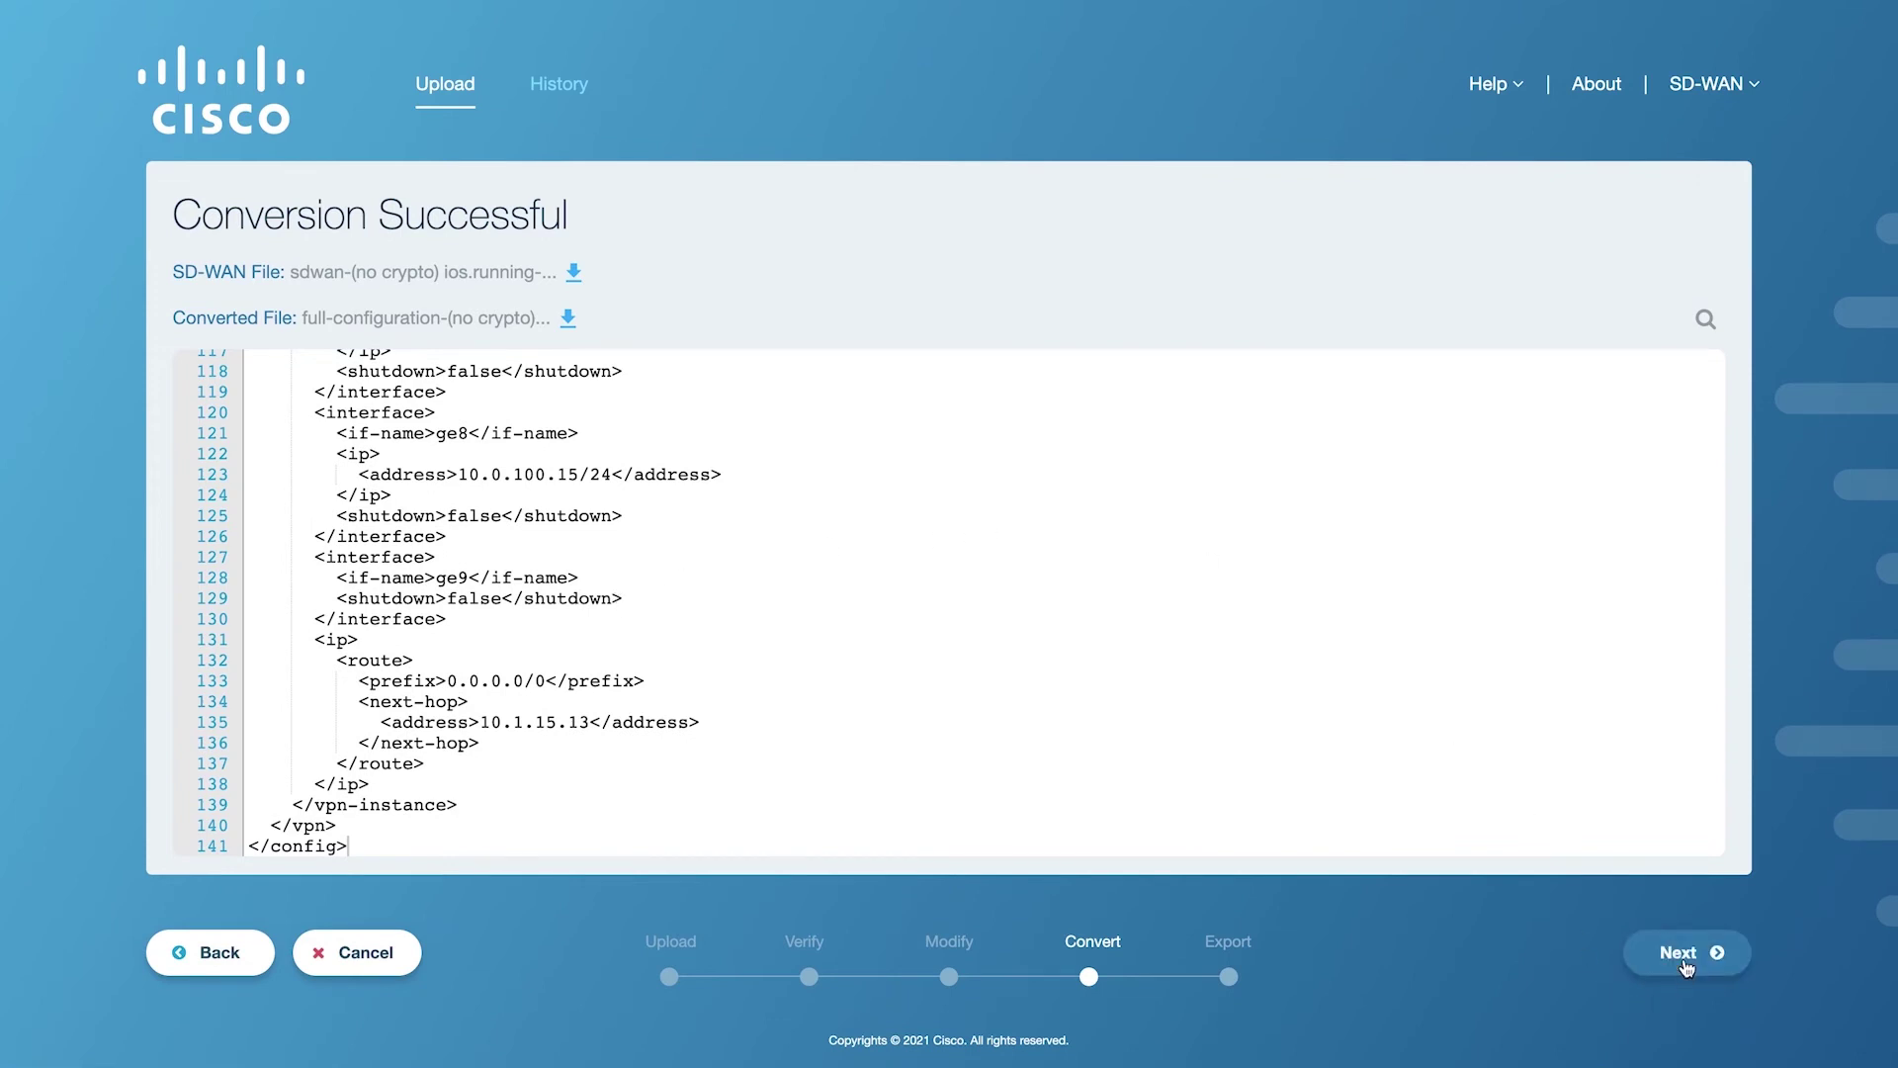
Export to new vManage 172.19.46.240 port 7777 with login credentials, saving that vManage IP.
left_click(1687, 954)
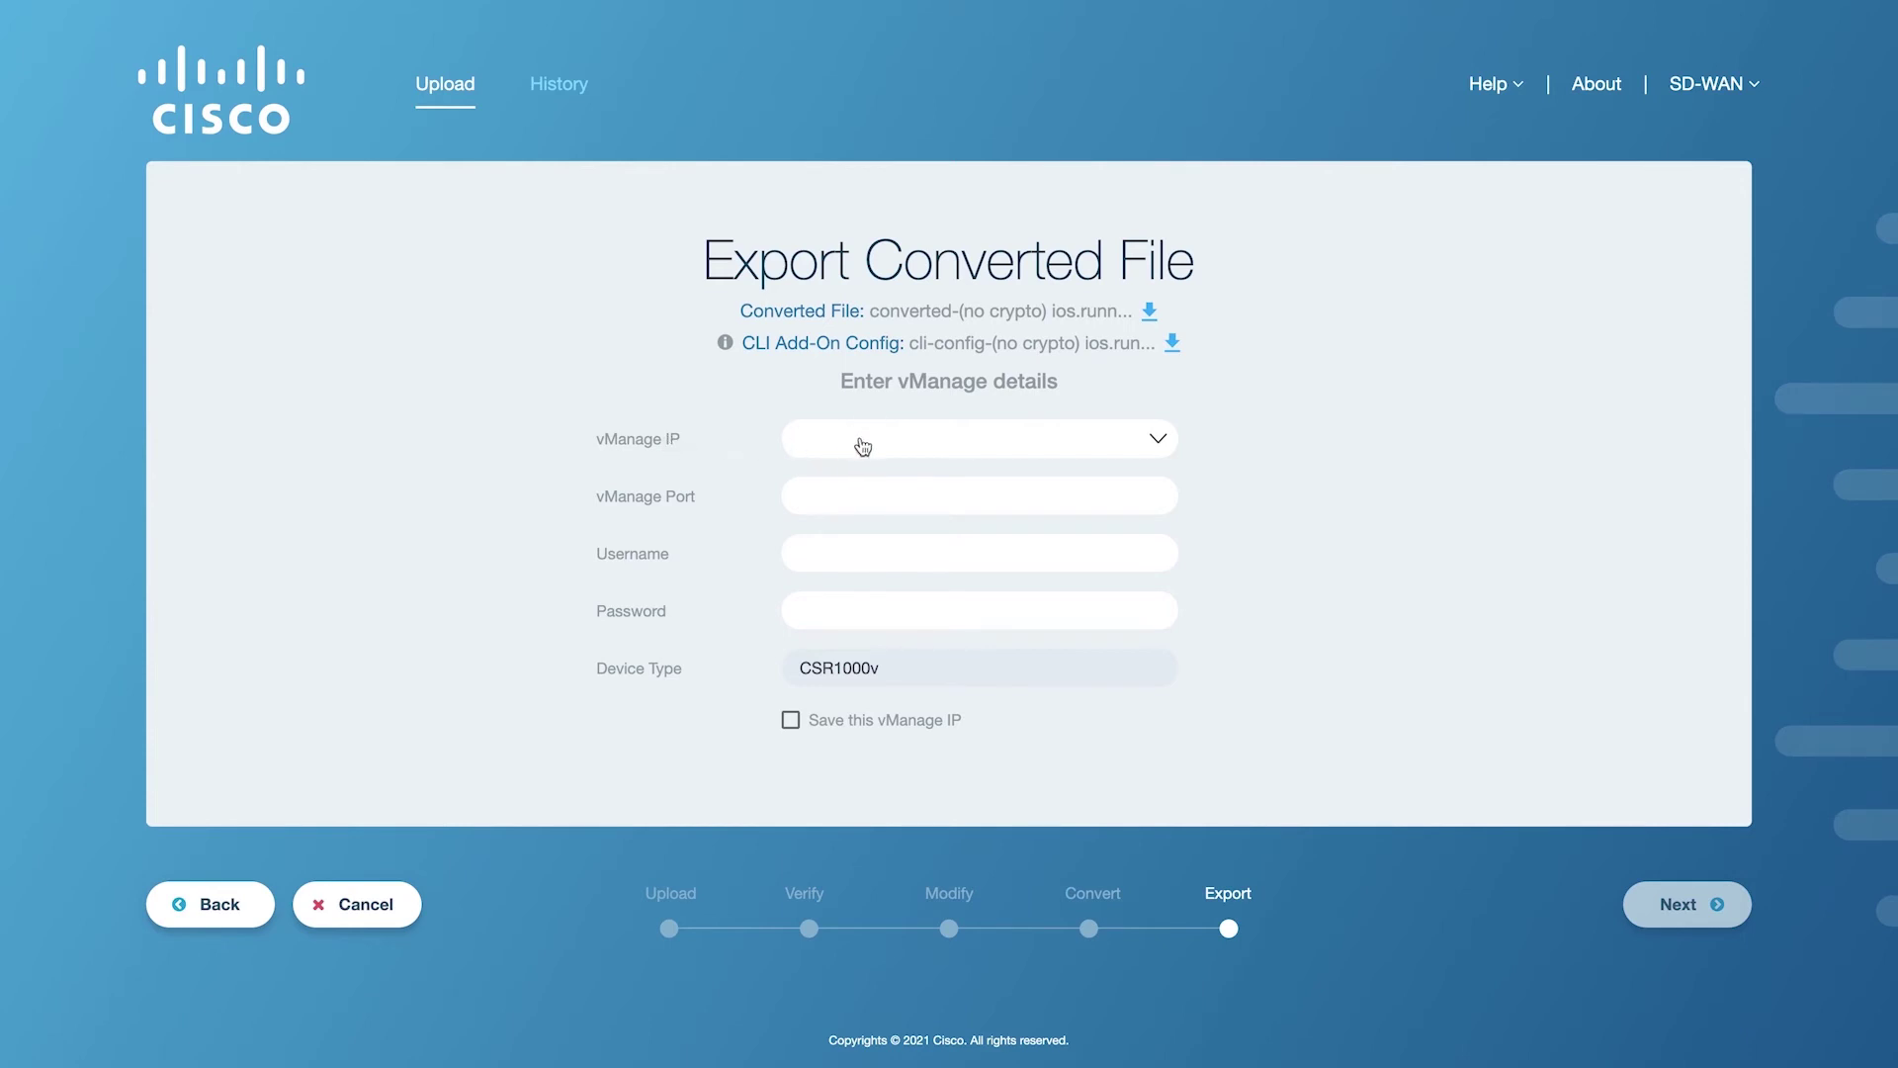
left_click(869, 443)
left_click(876, 521)
type("172.19.46.240")
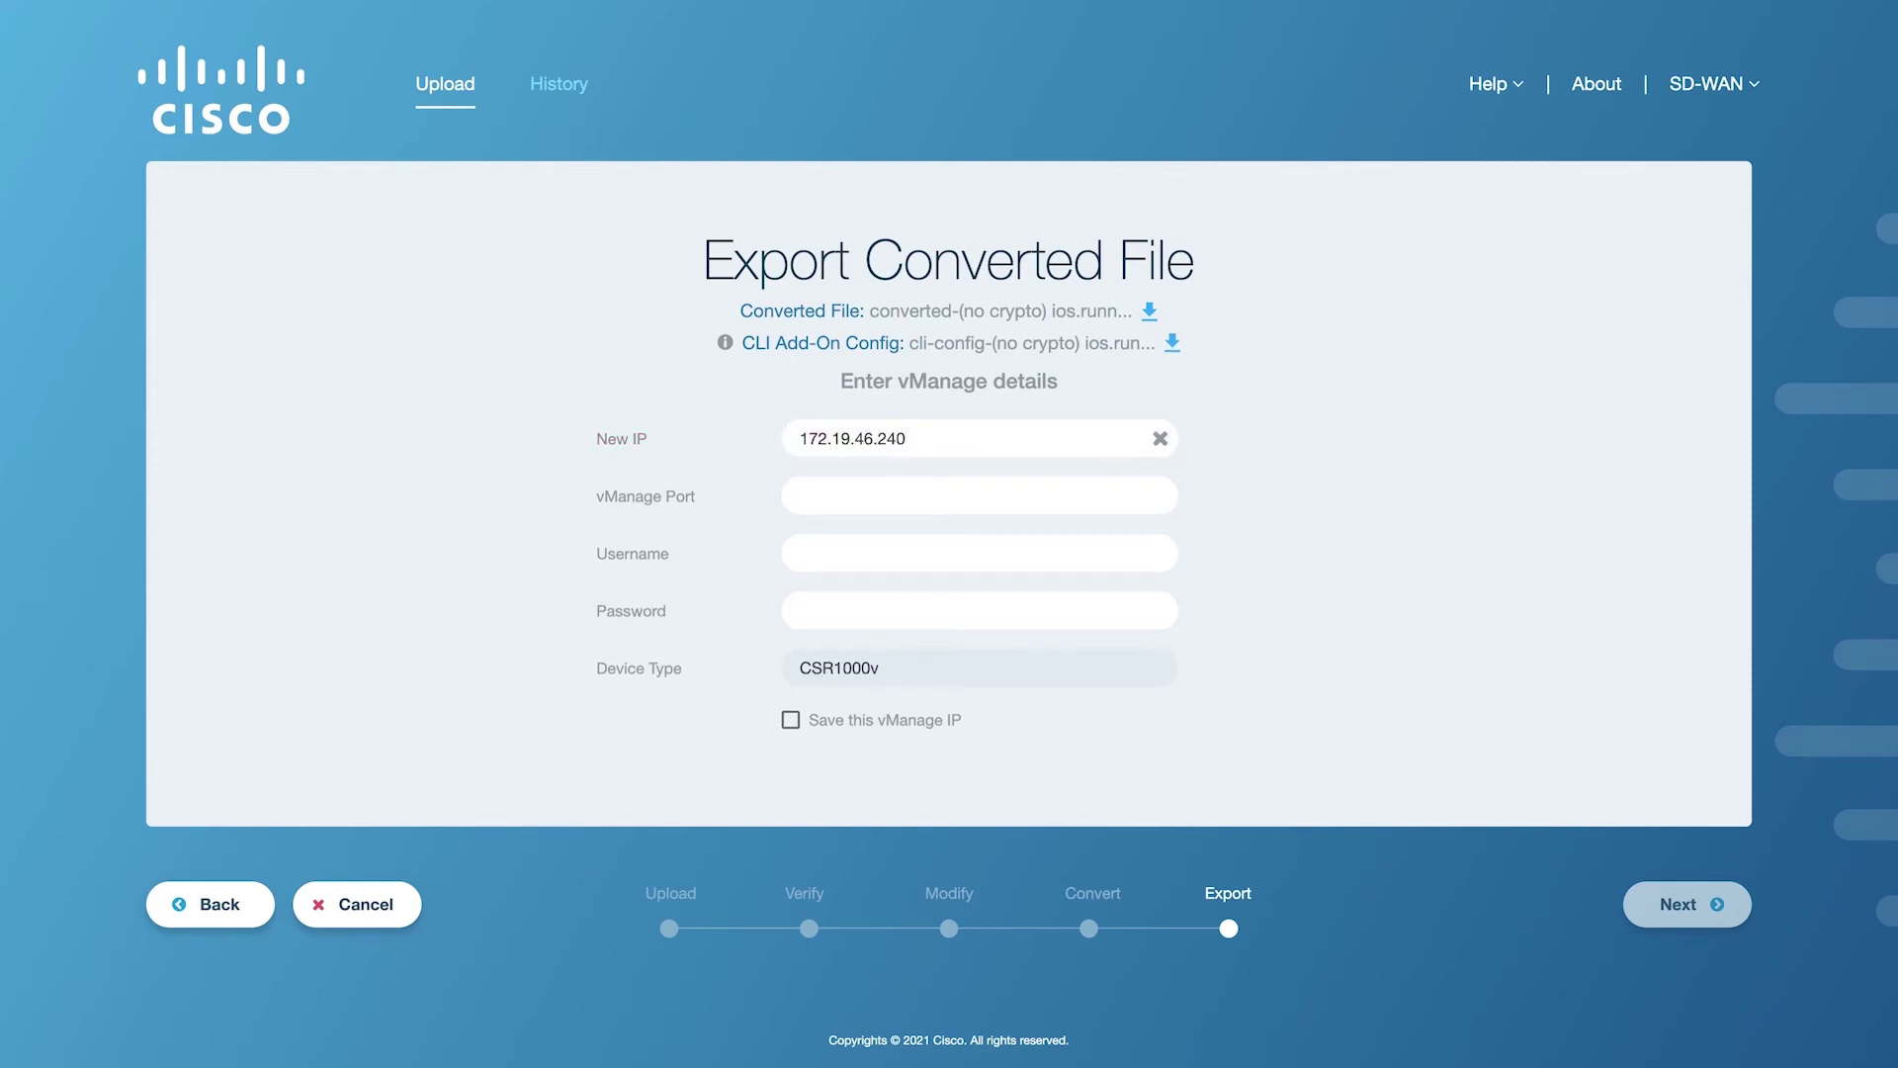
type("77adad")
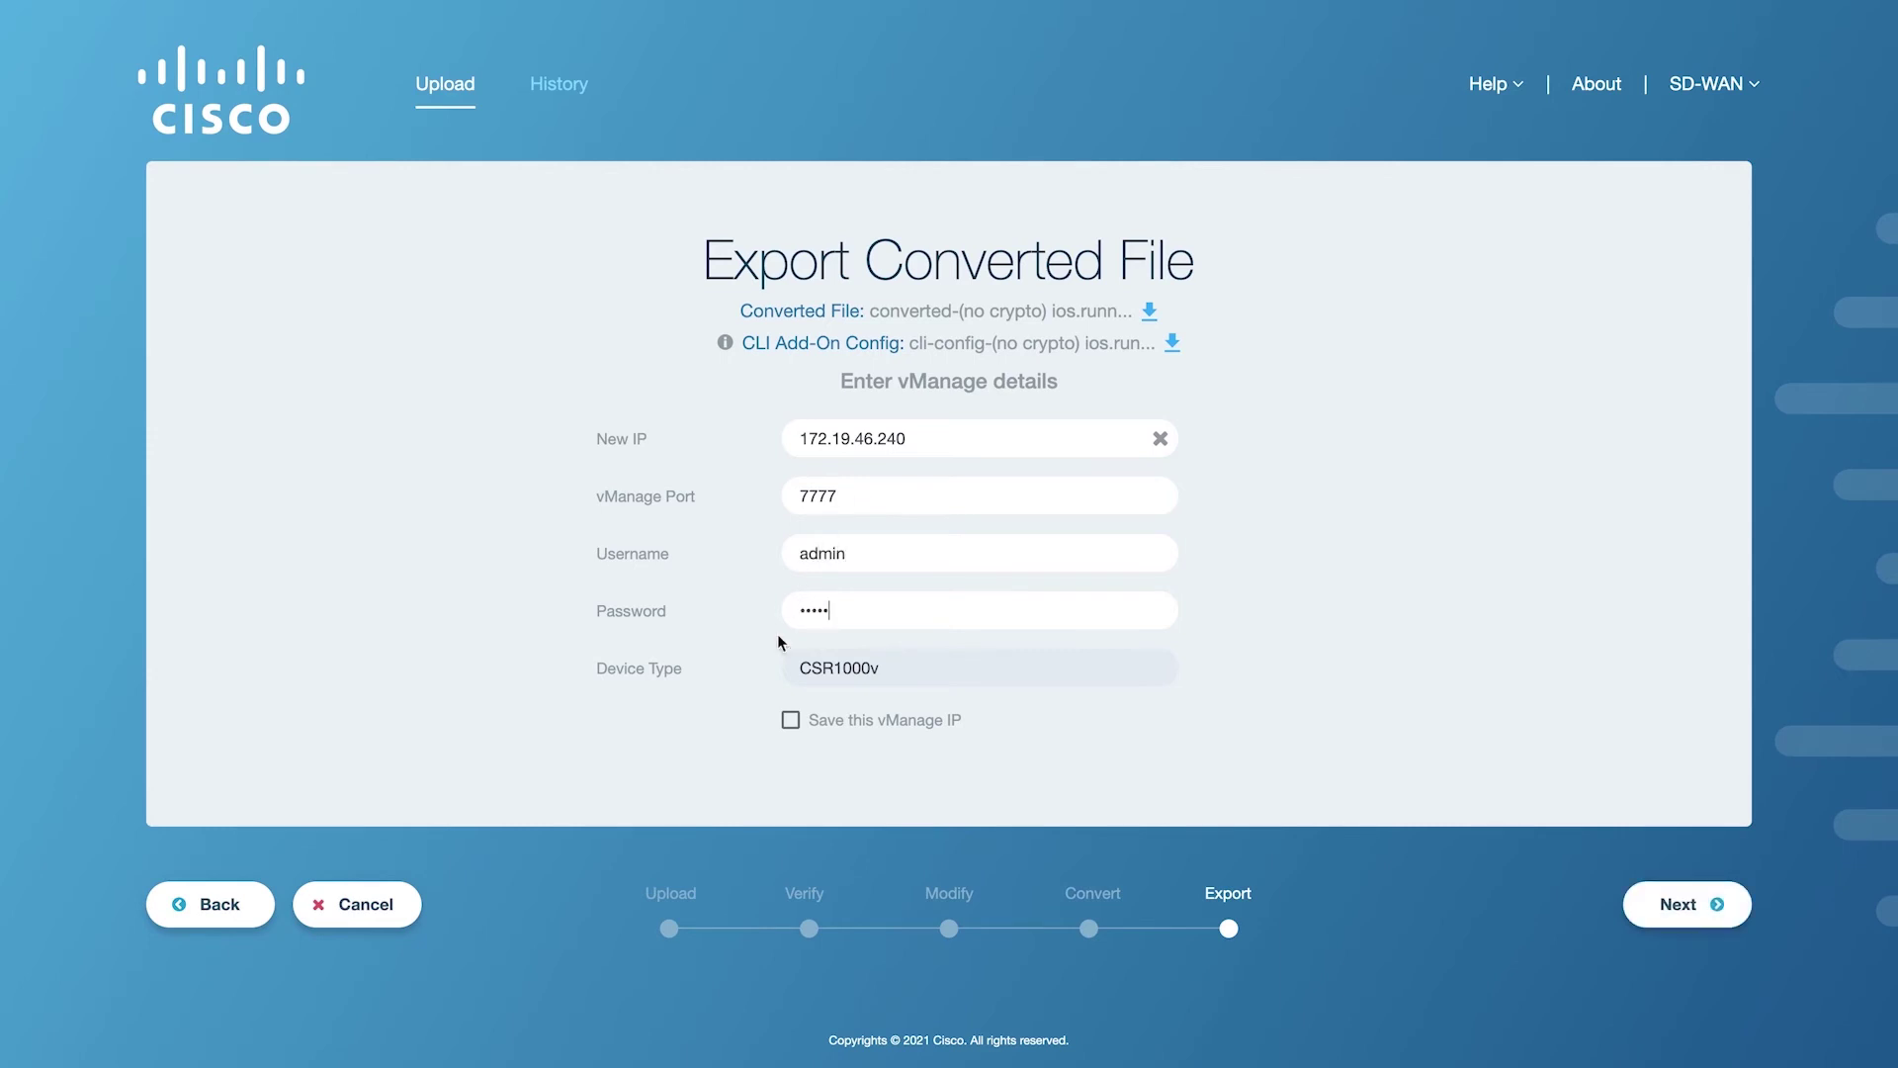
left_click(789, 720)
mouse_move(730, 346)
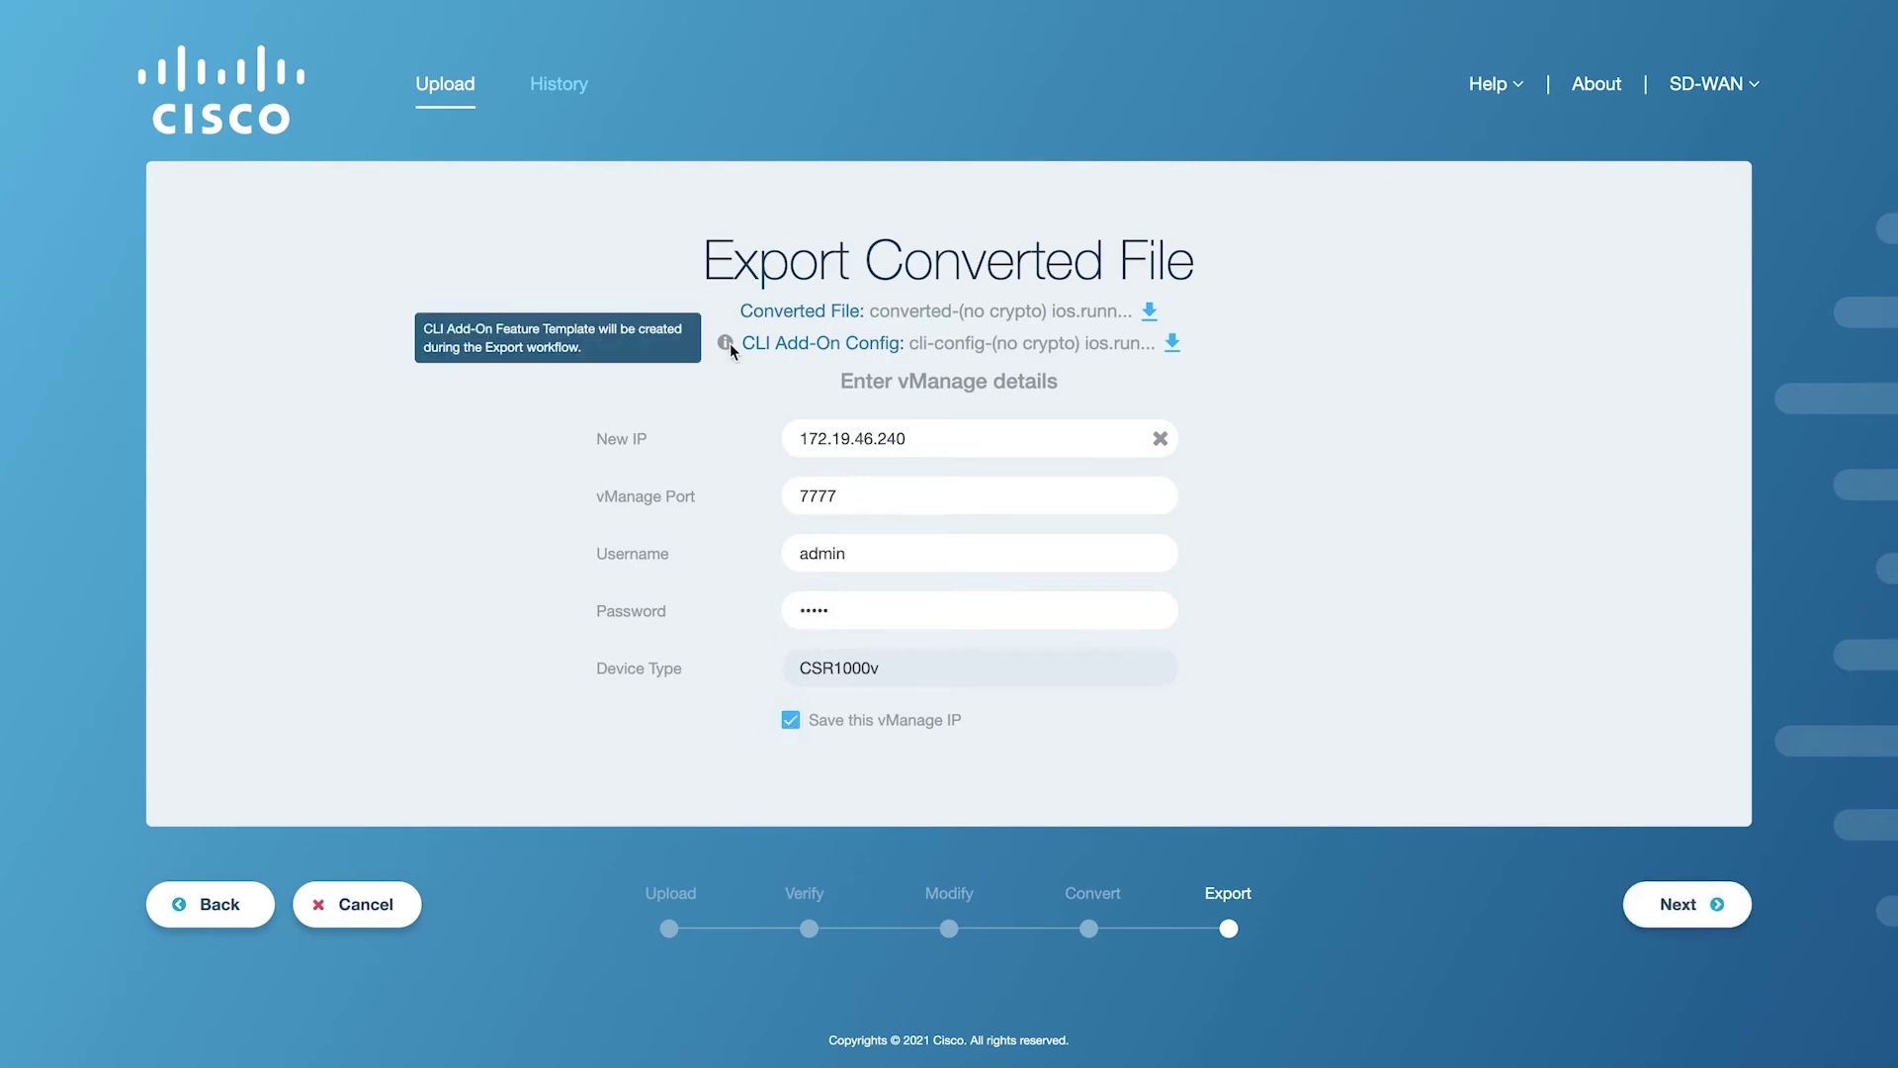
left_click(1661, 902)
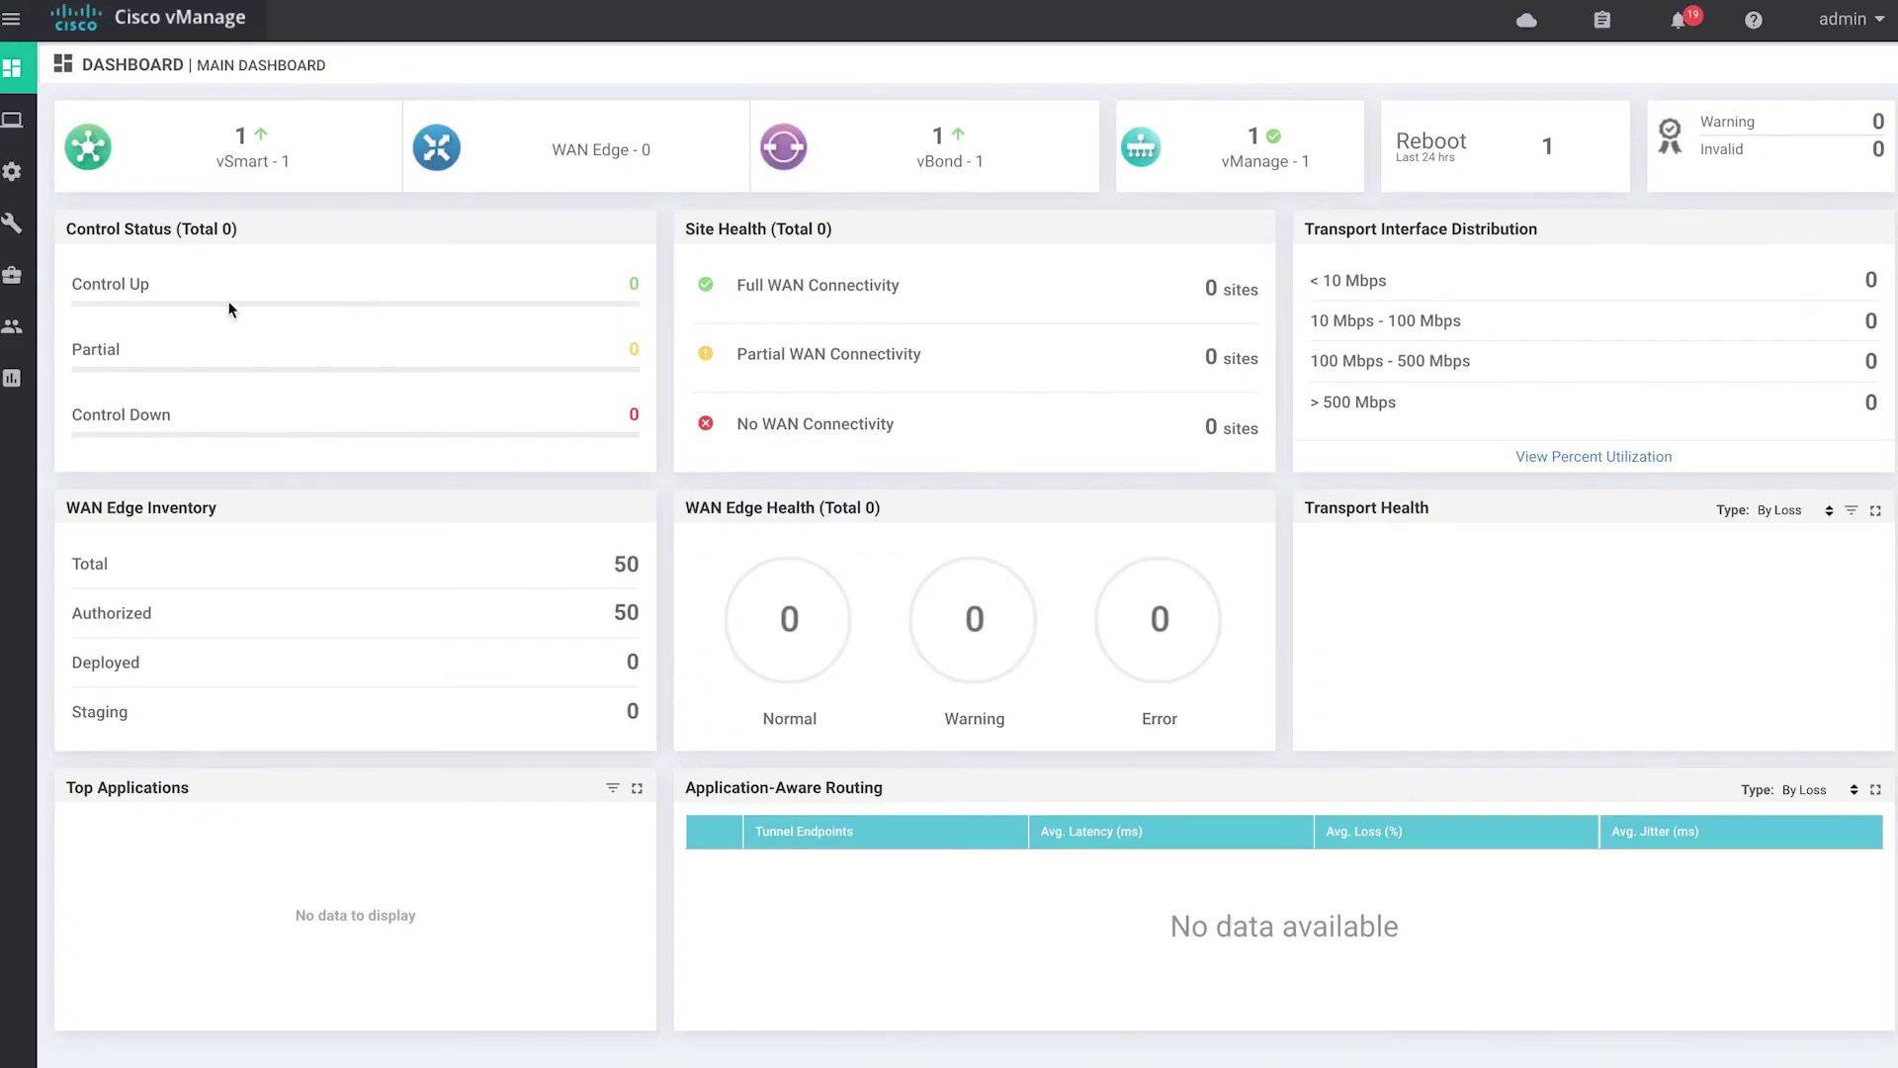
In vManage Configuration > Templates, view the SD-WANDemo_38 device template.
mouse_move(12, 171)
left_click(127, 431)
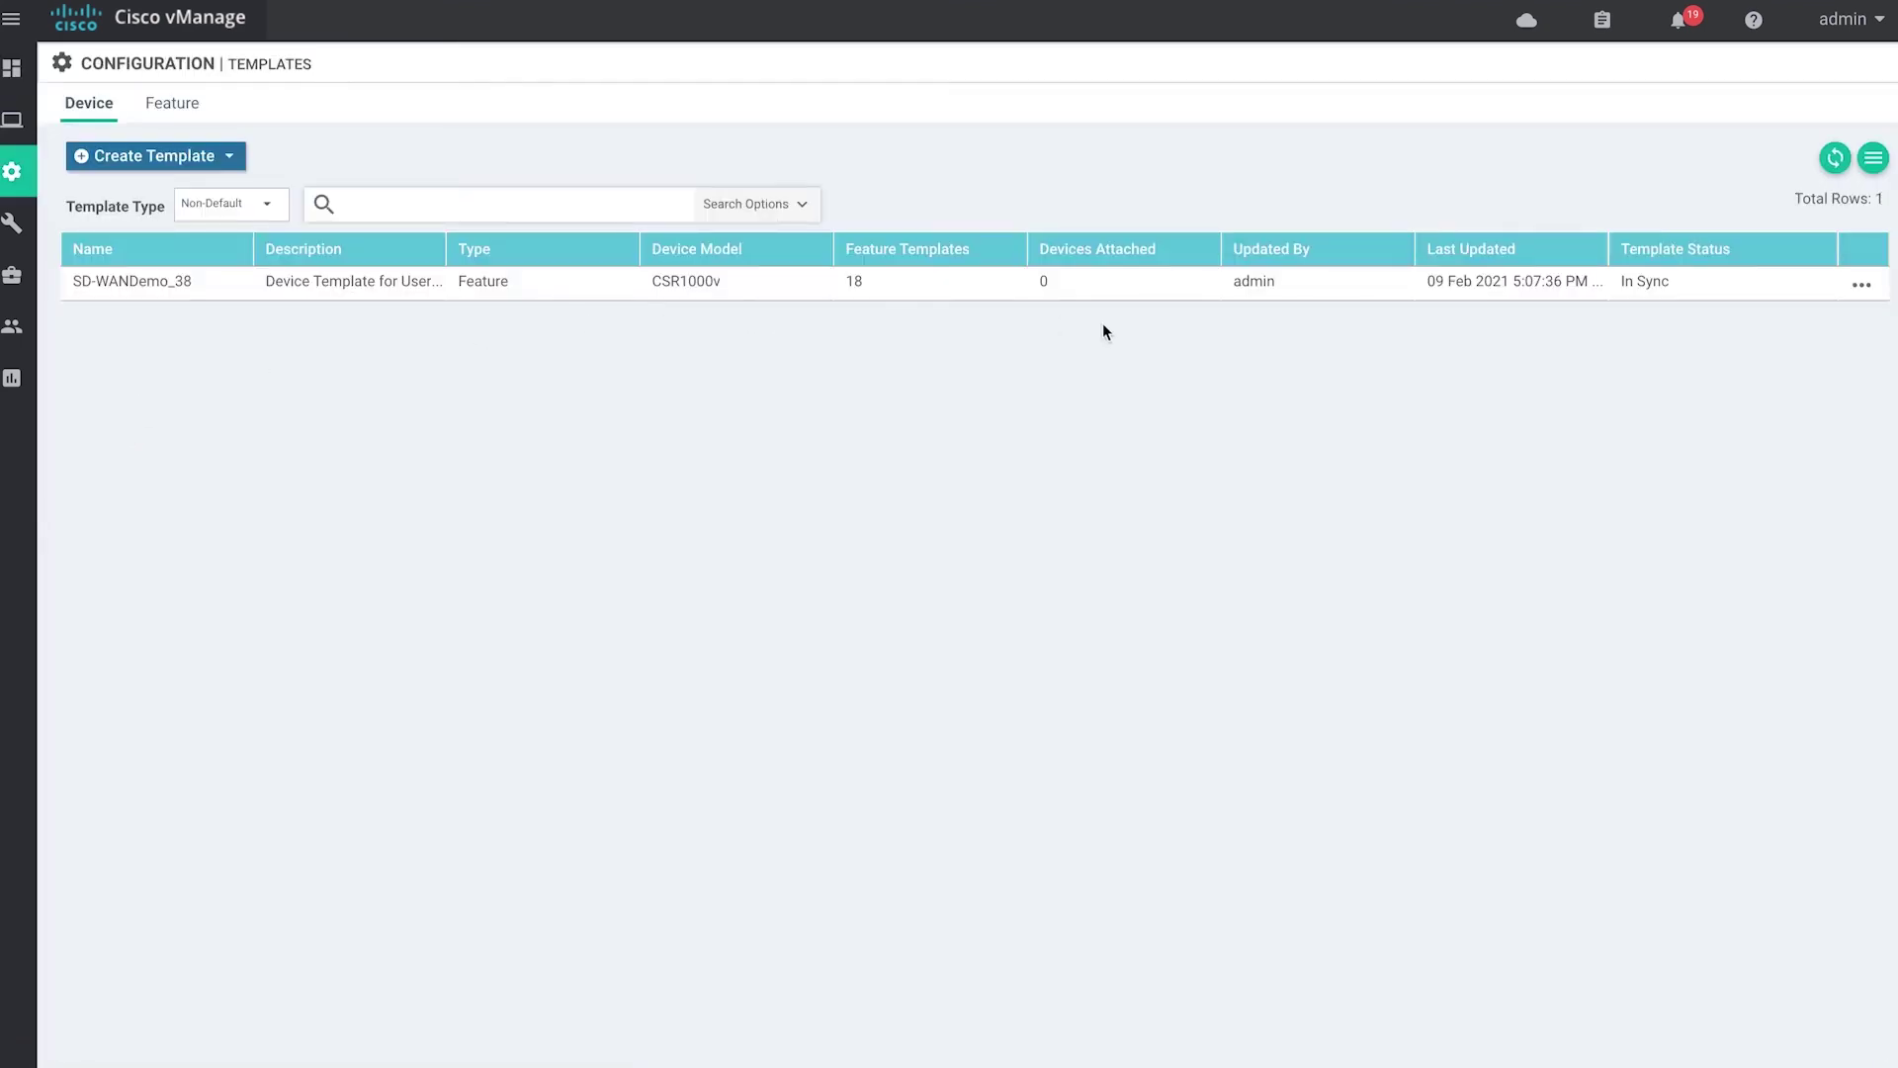
left_click(1858, 285)
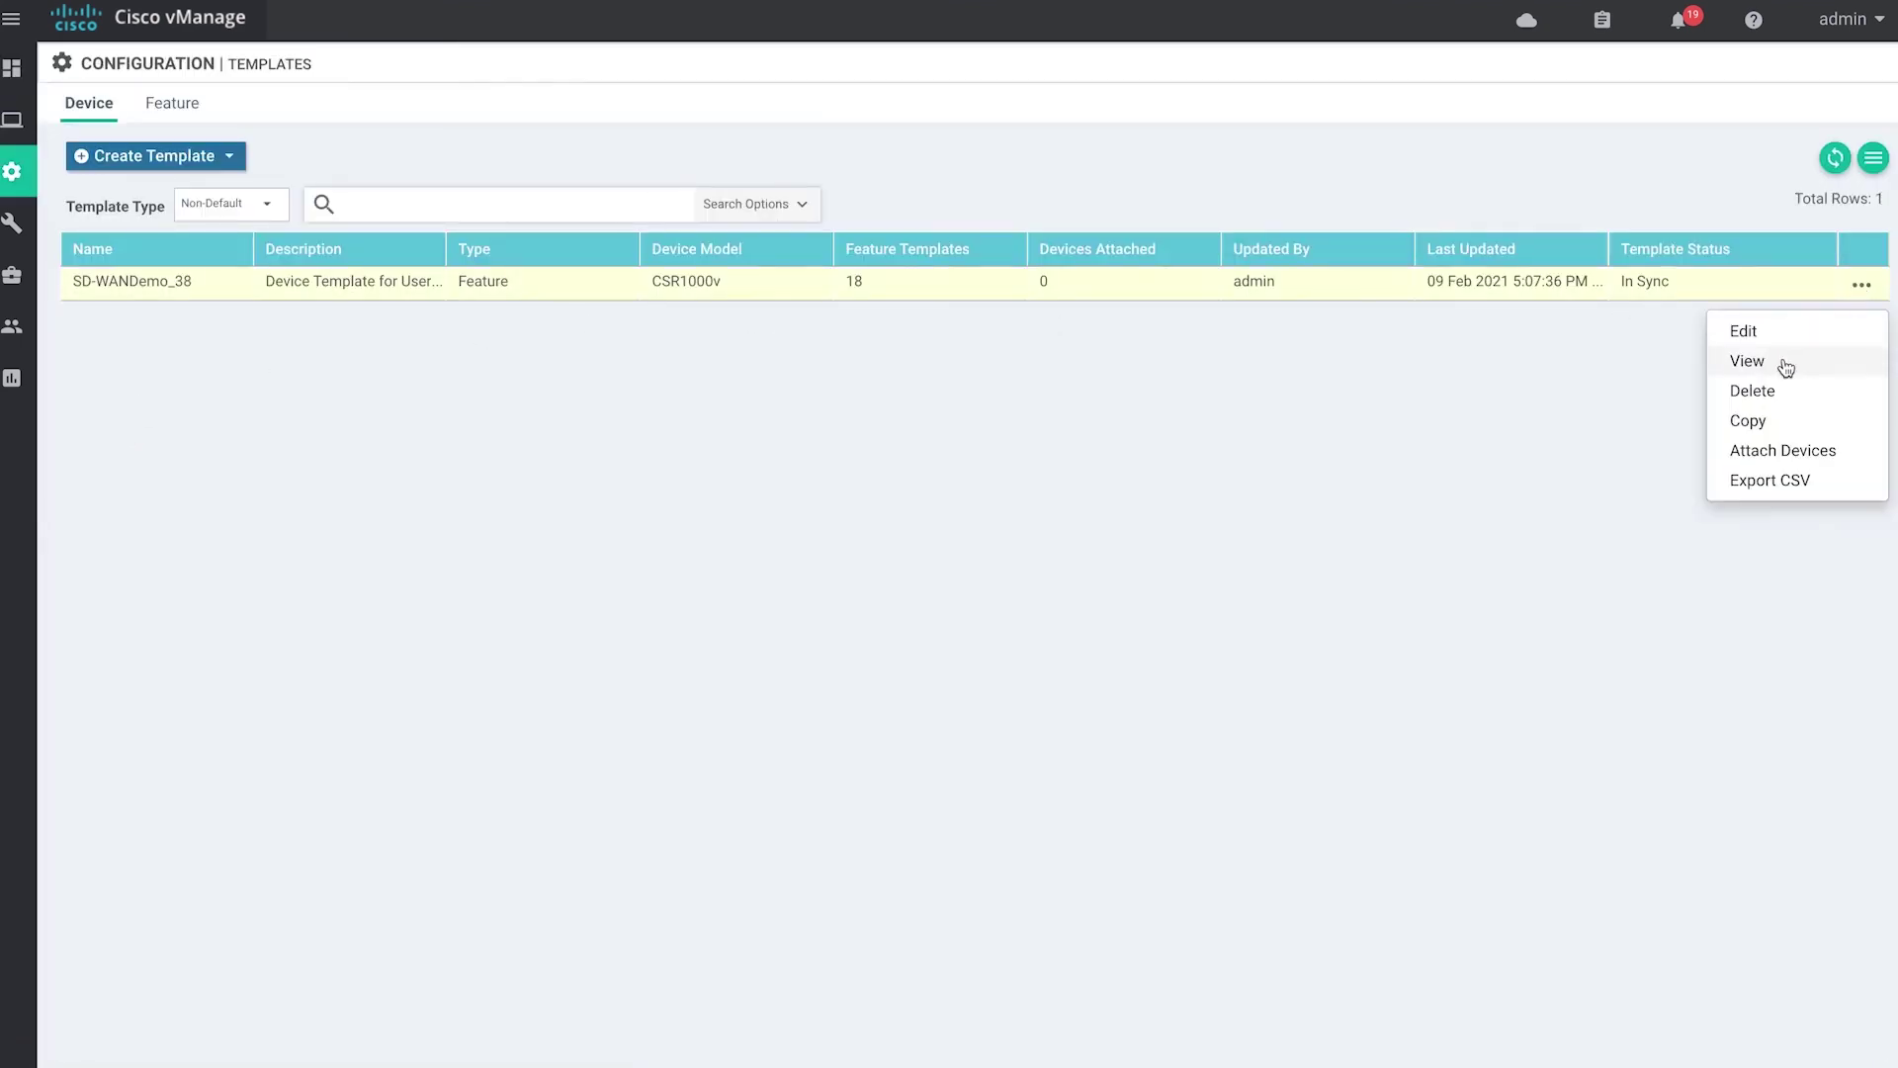
left_click(1788, 366)
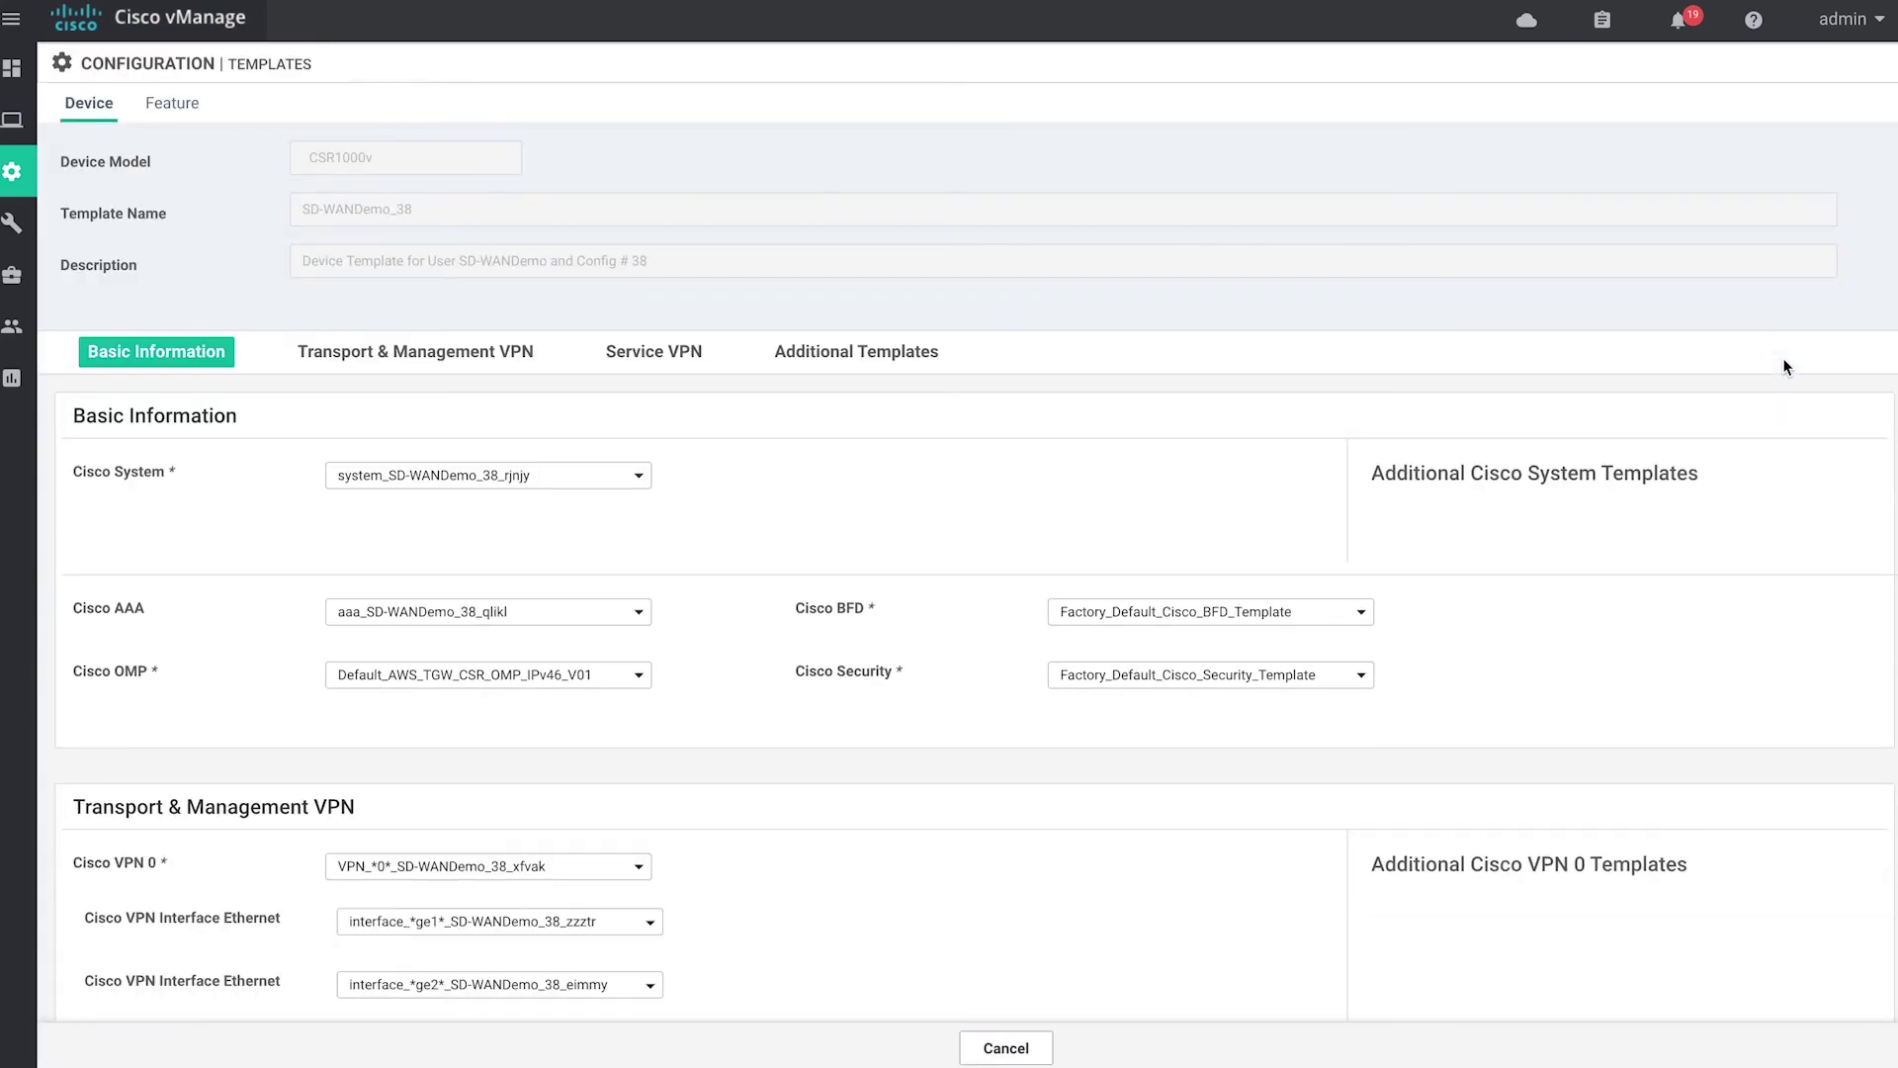
scroll(708, 639, "down", 10)
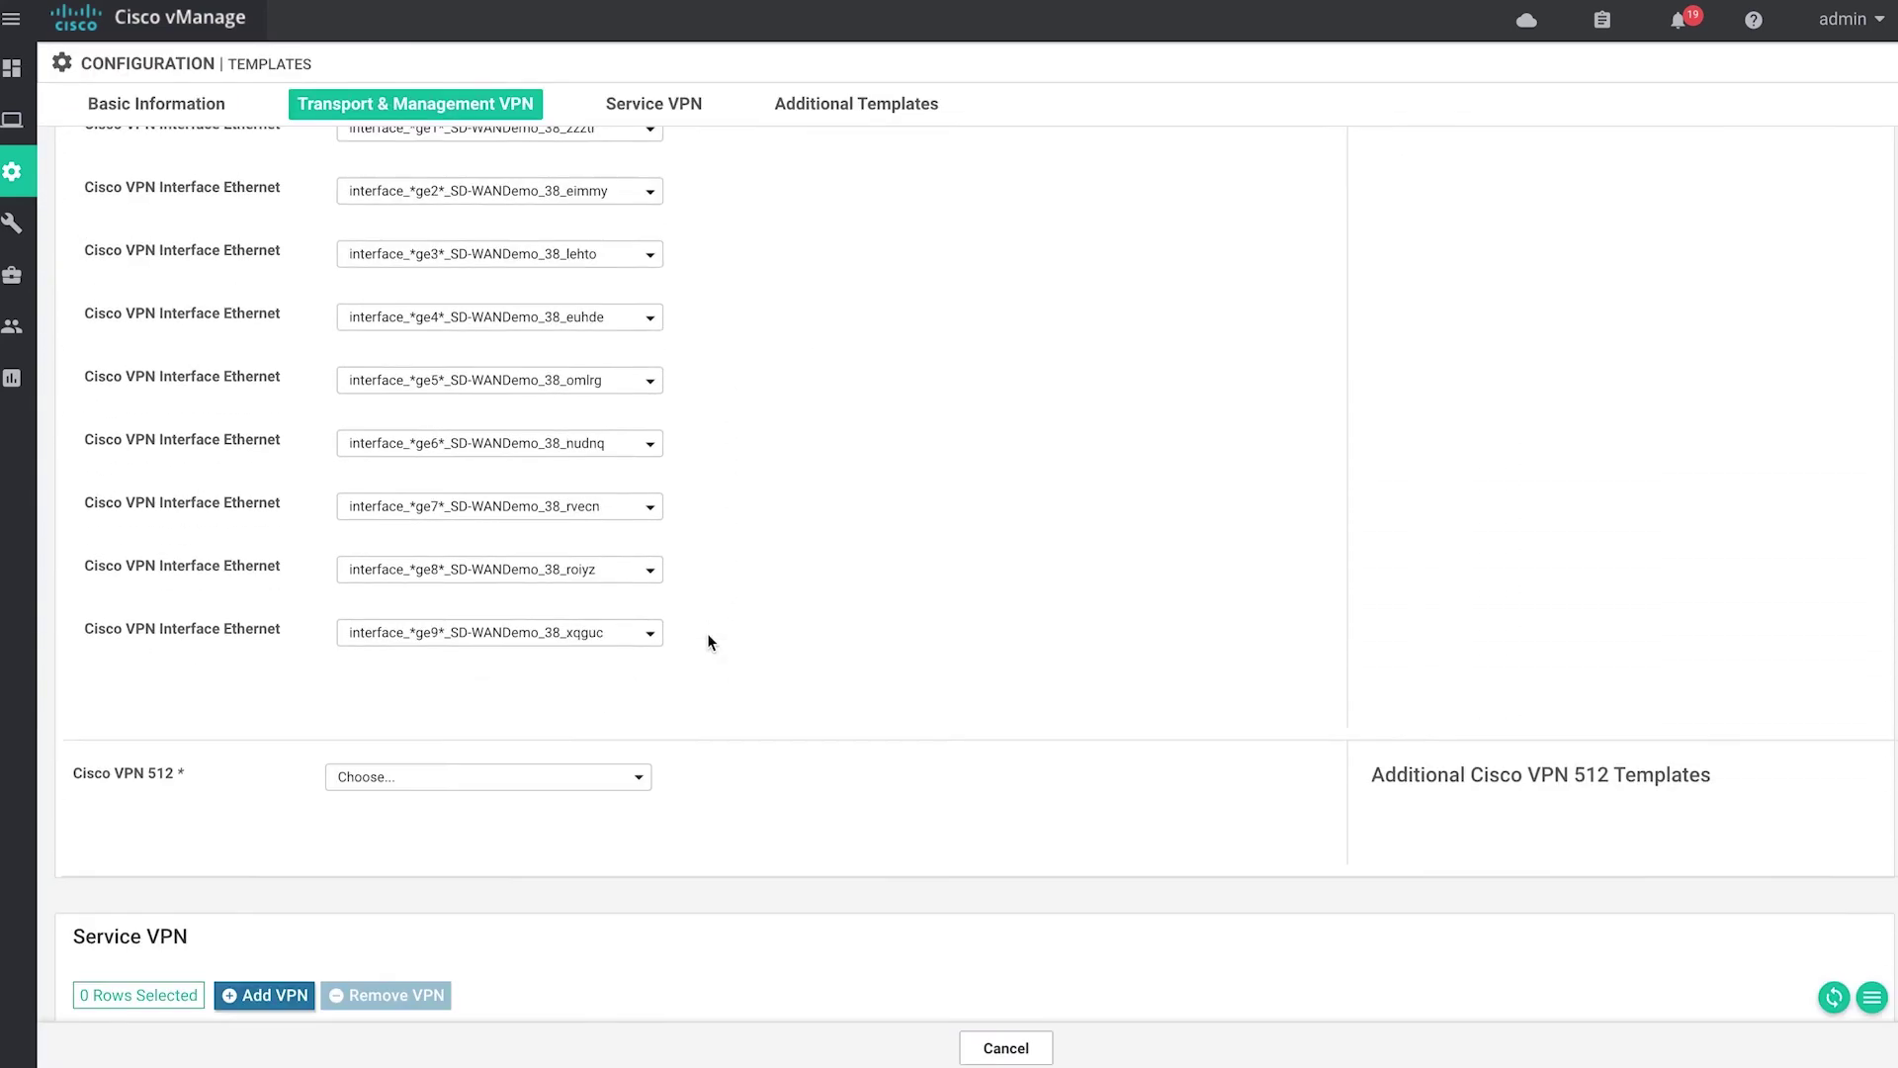
scroll(708, 641, "down", 5)
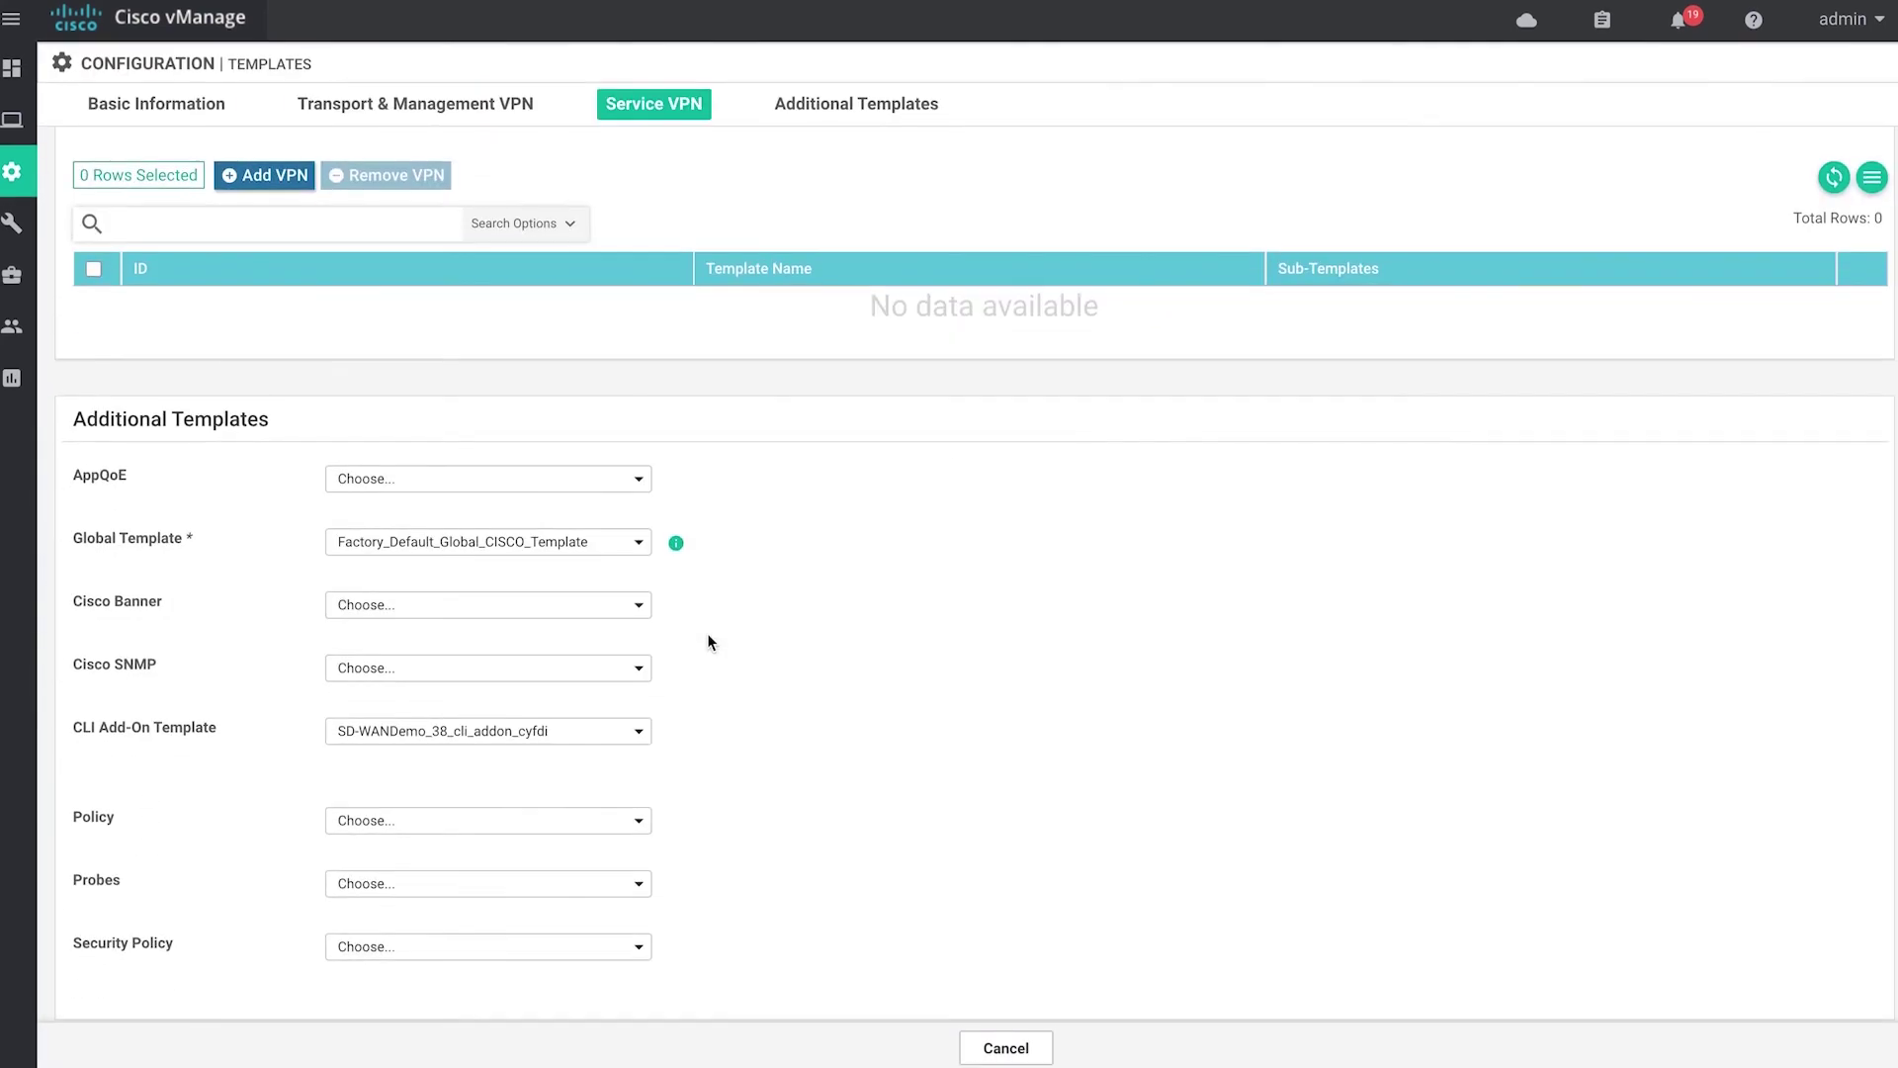
scroll(708, 640, "up", 2)
scroll(708, 640, "up", 12)
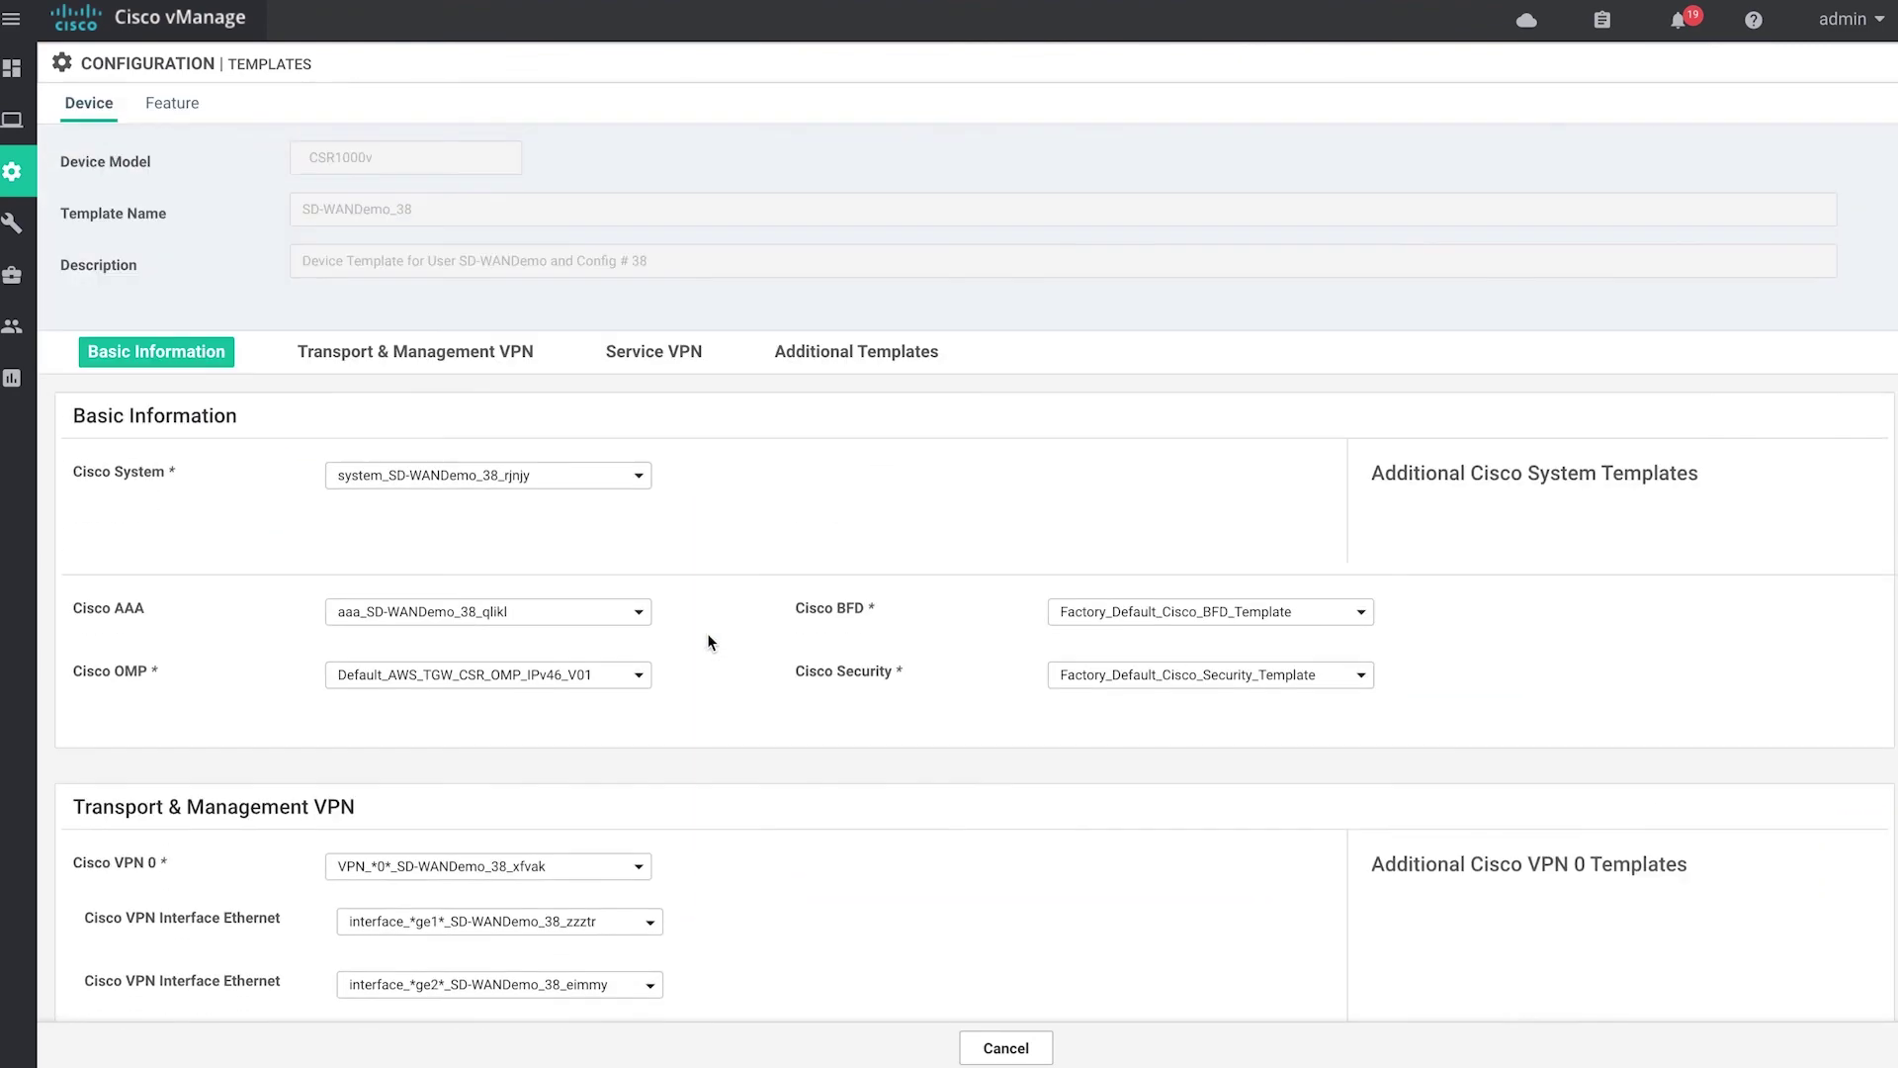
Open the ge4 interface feature template from the Feature templates list.
left_click(190, 107)
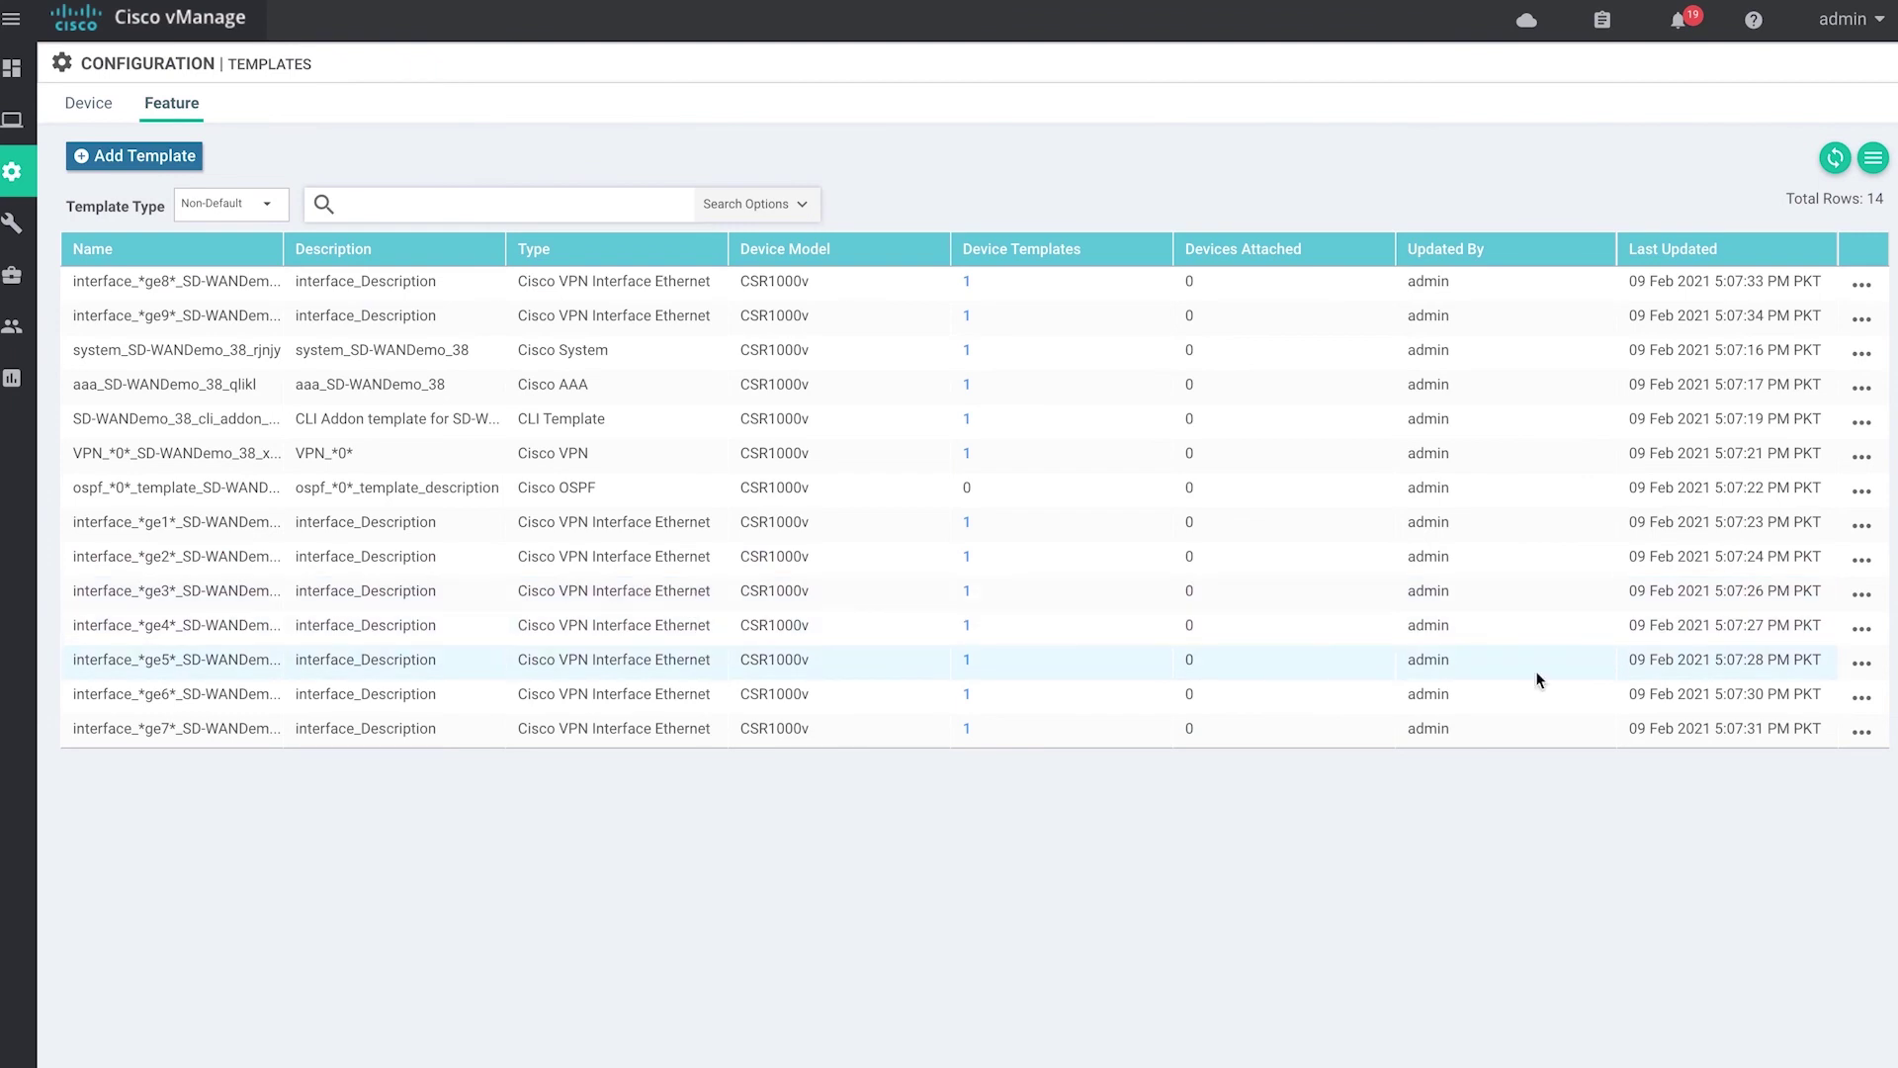
left_click(1862, 629)
left_click(1776, 701)
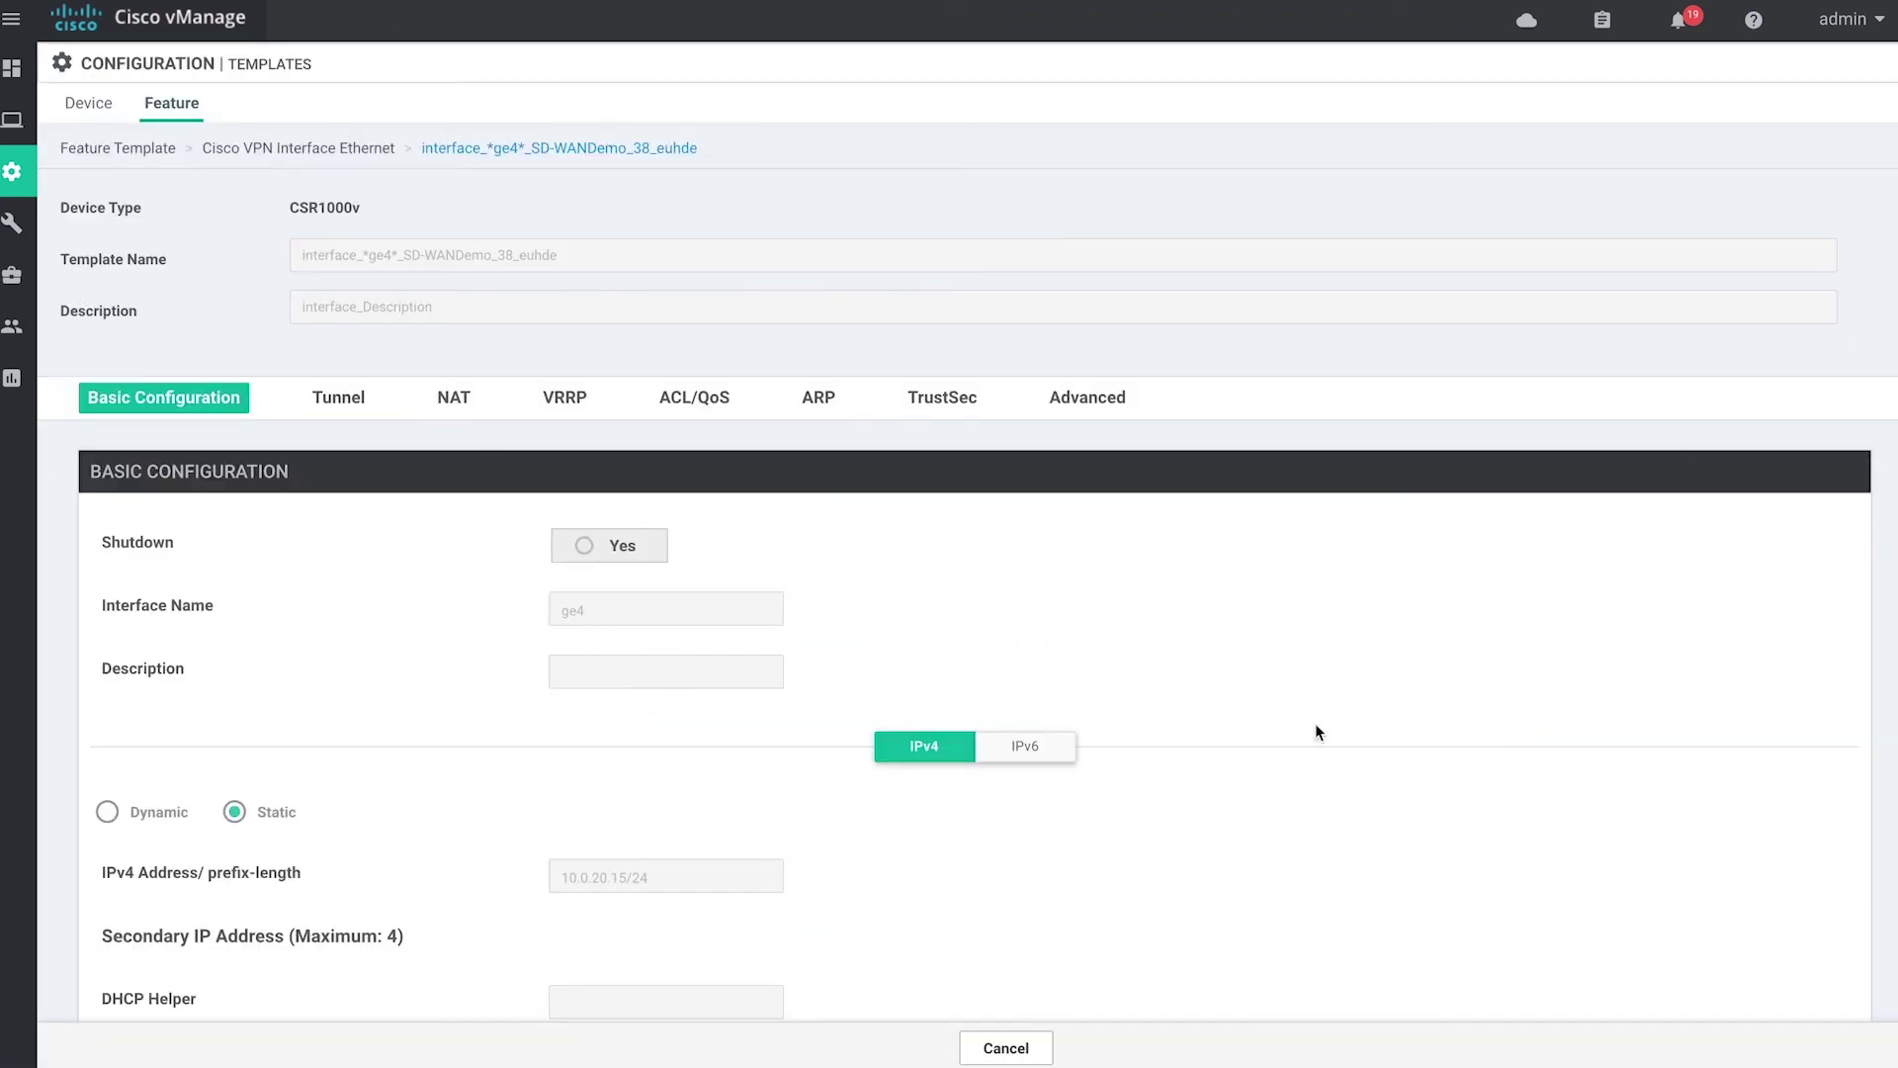
scroll(1315, 732, "down", 5)
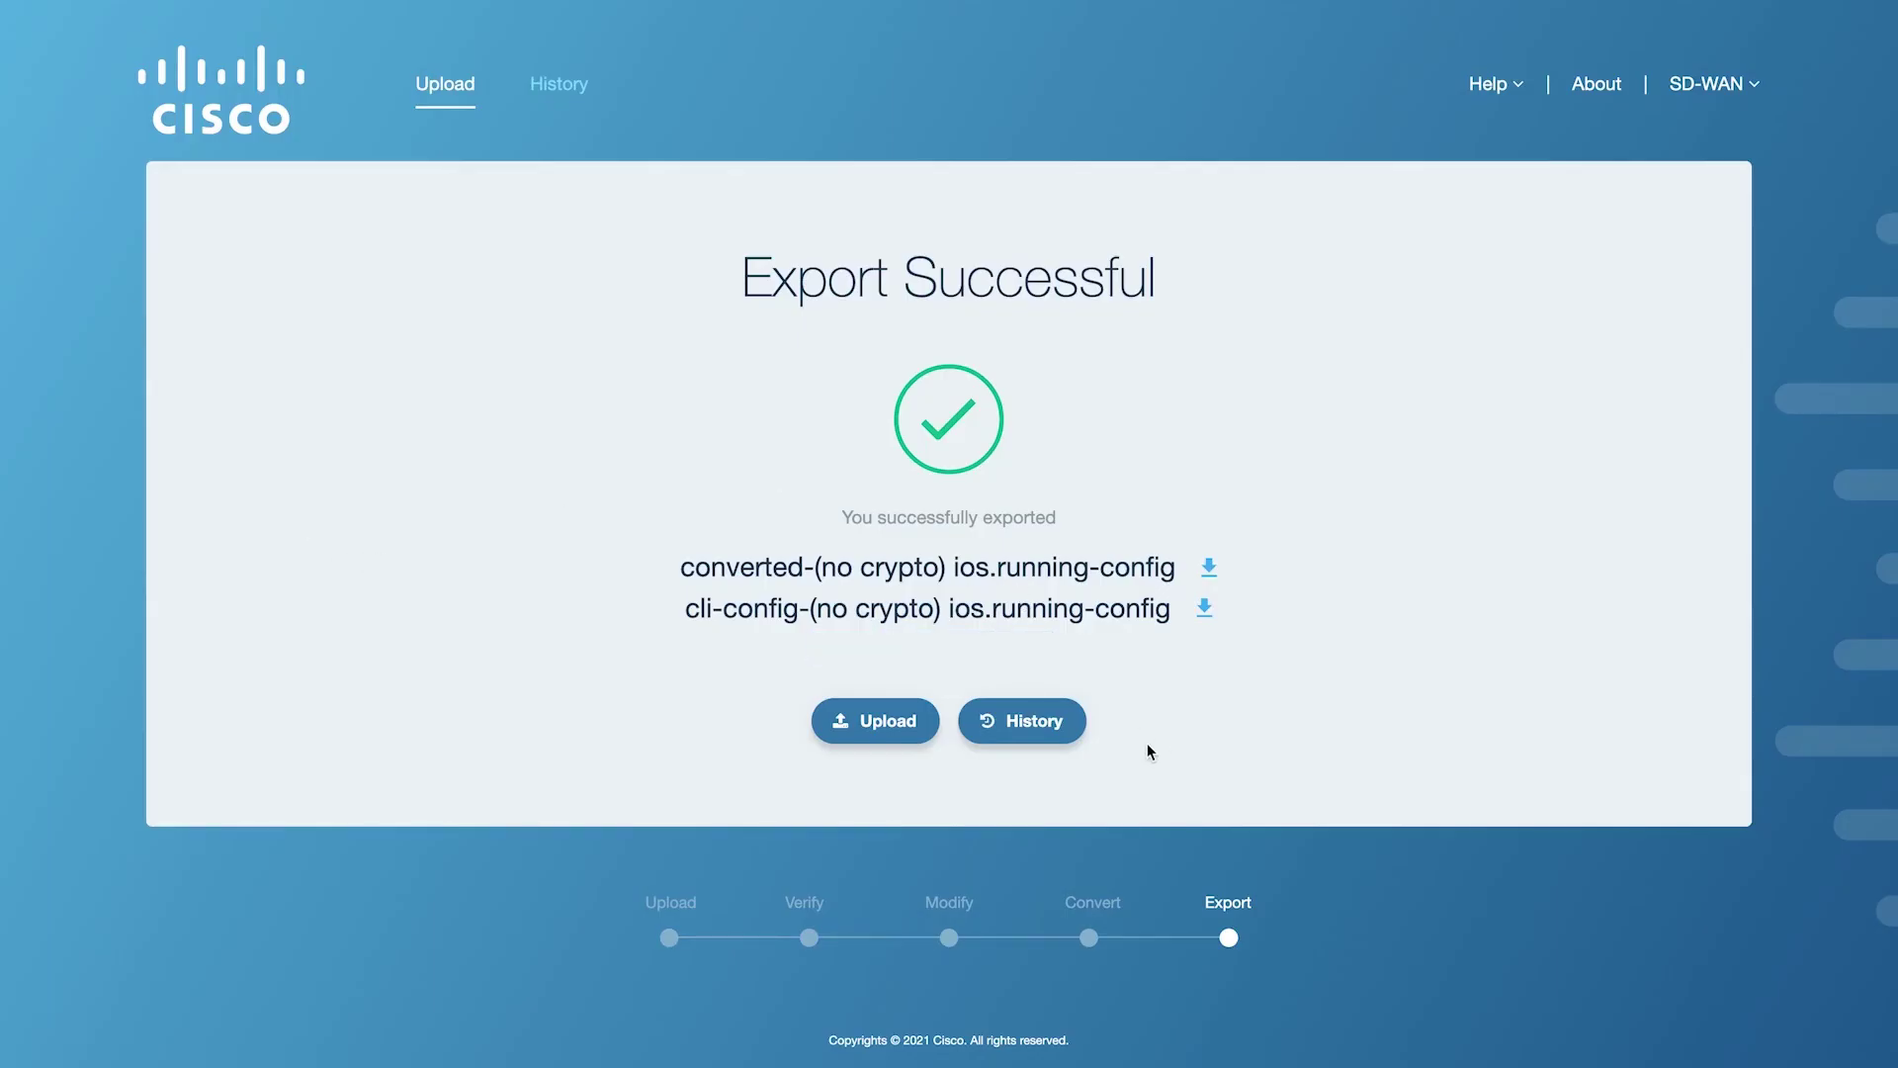
Check the history entry ID 38, exported to 172.19.46.240:7777, and its stage files.
left_click(1004, 720)
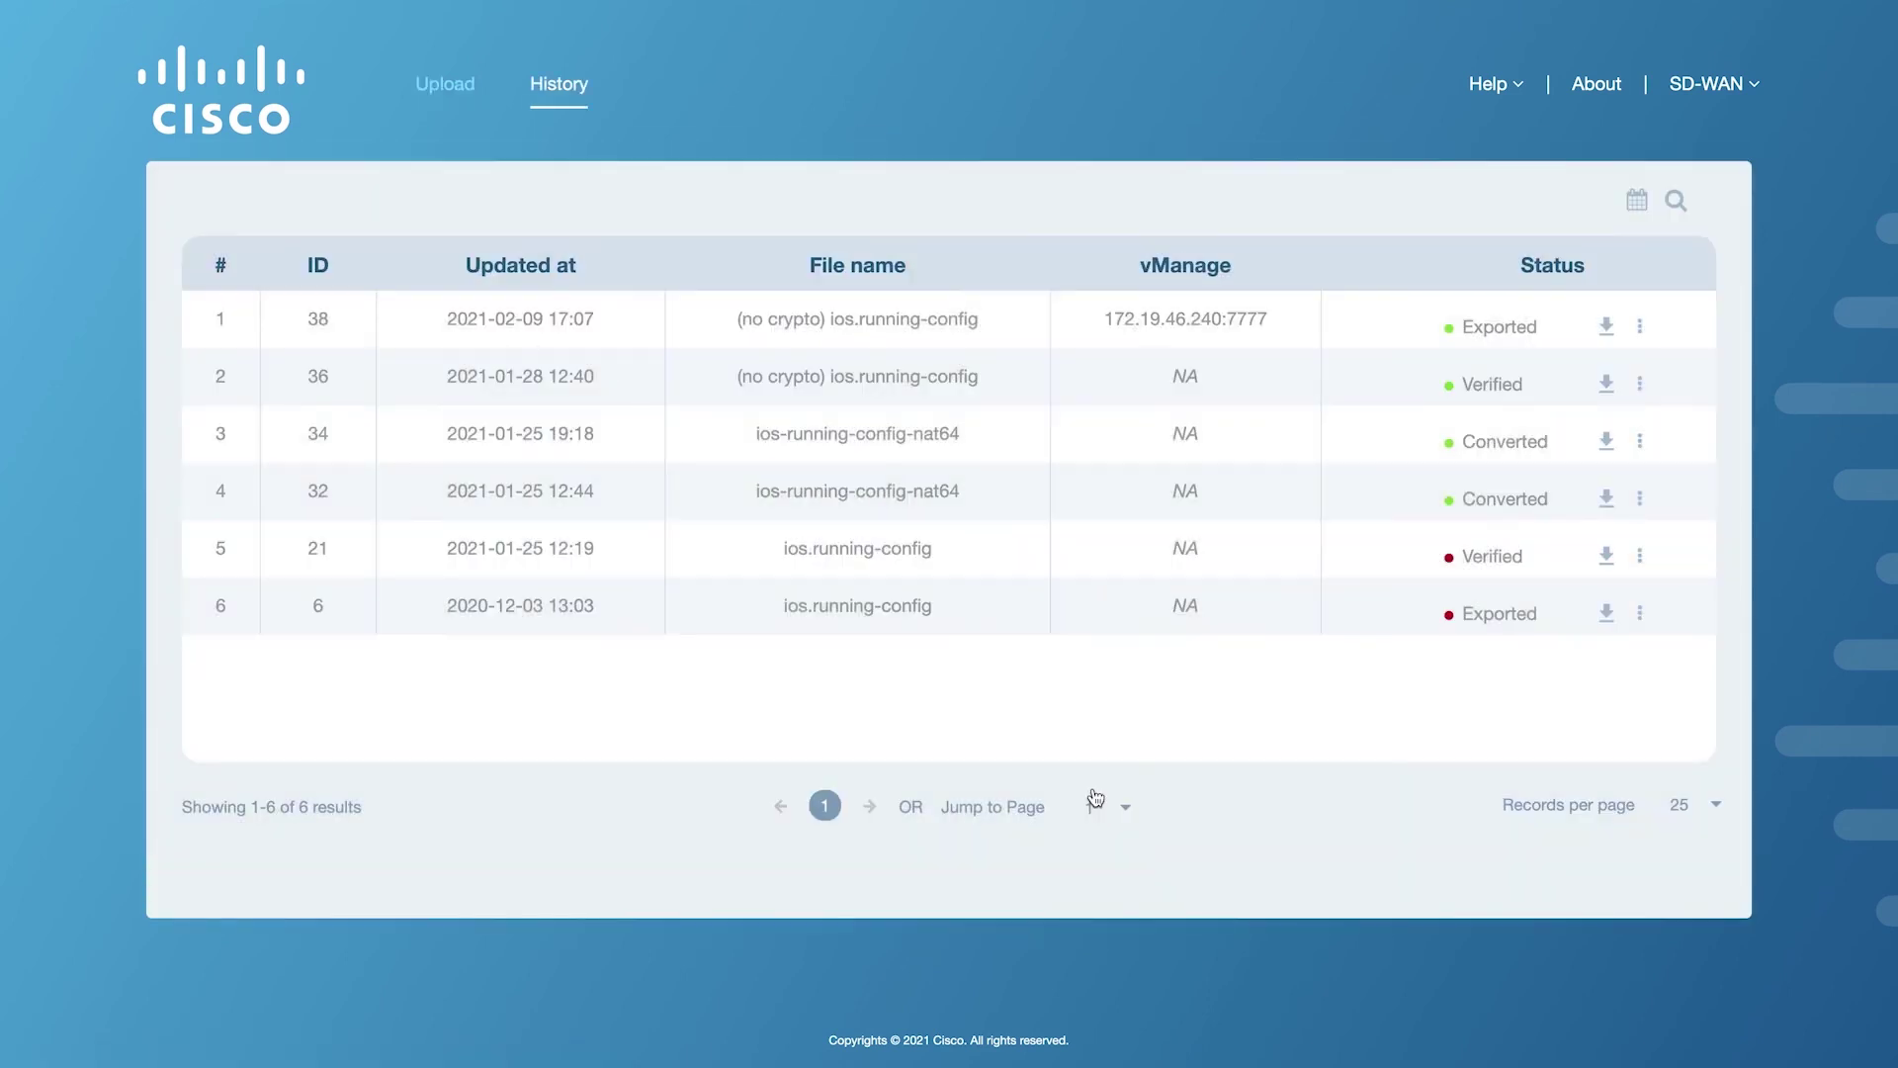
left_click(1639, 326)
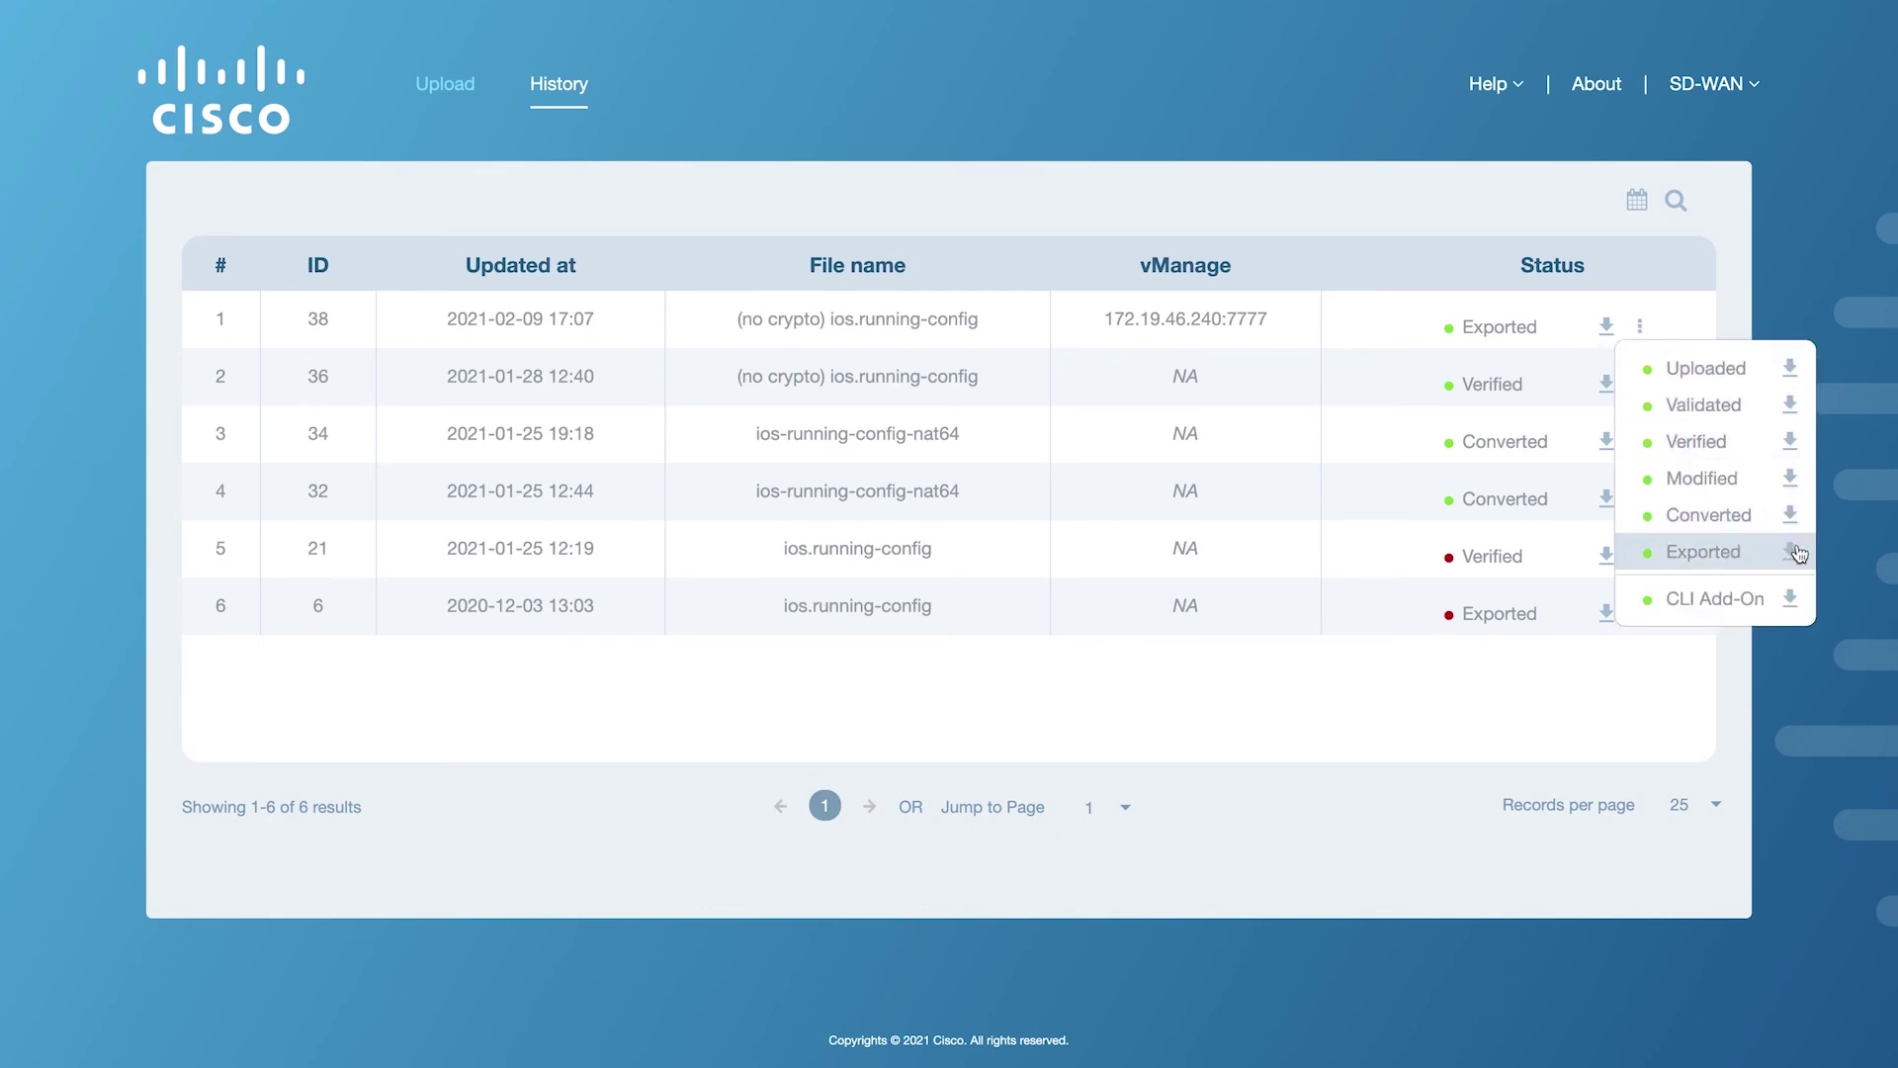
left_click(1449, 741)
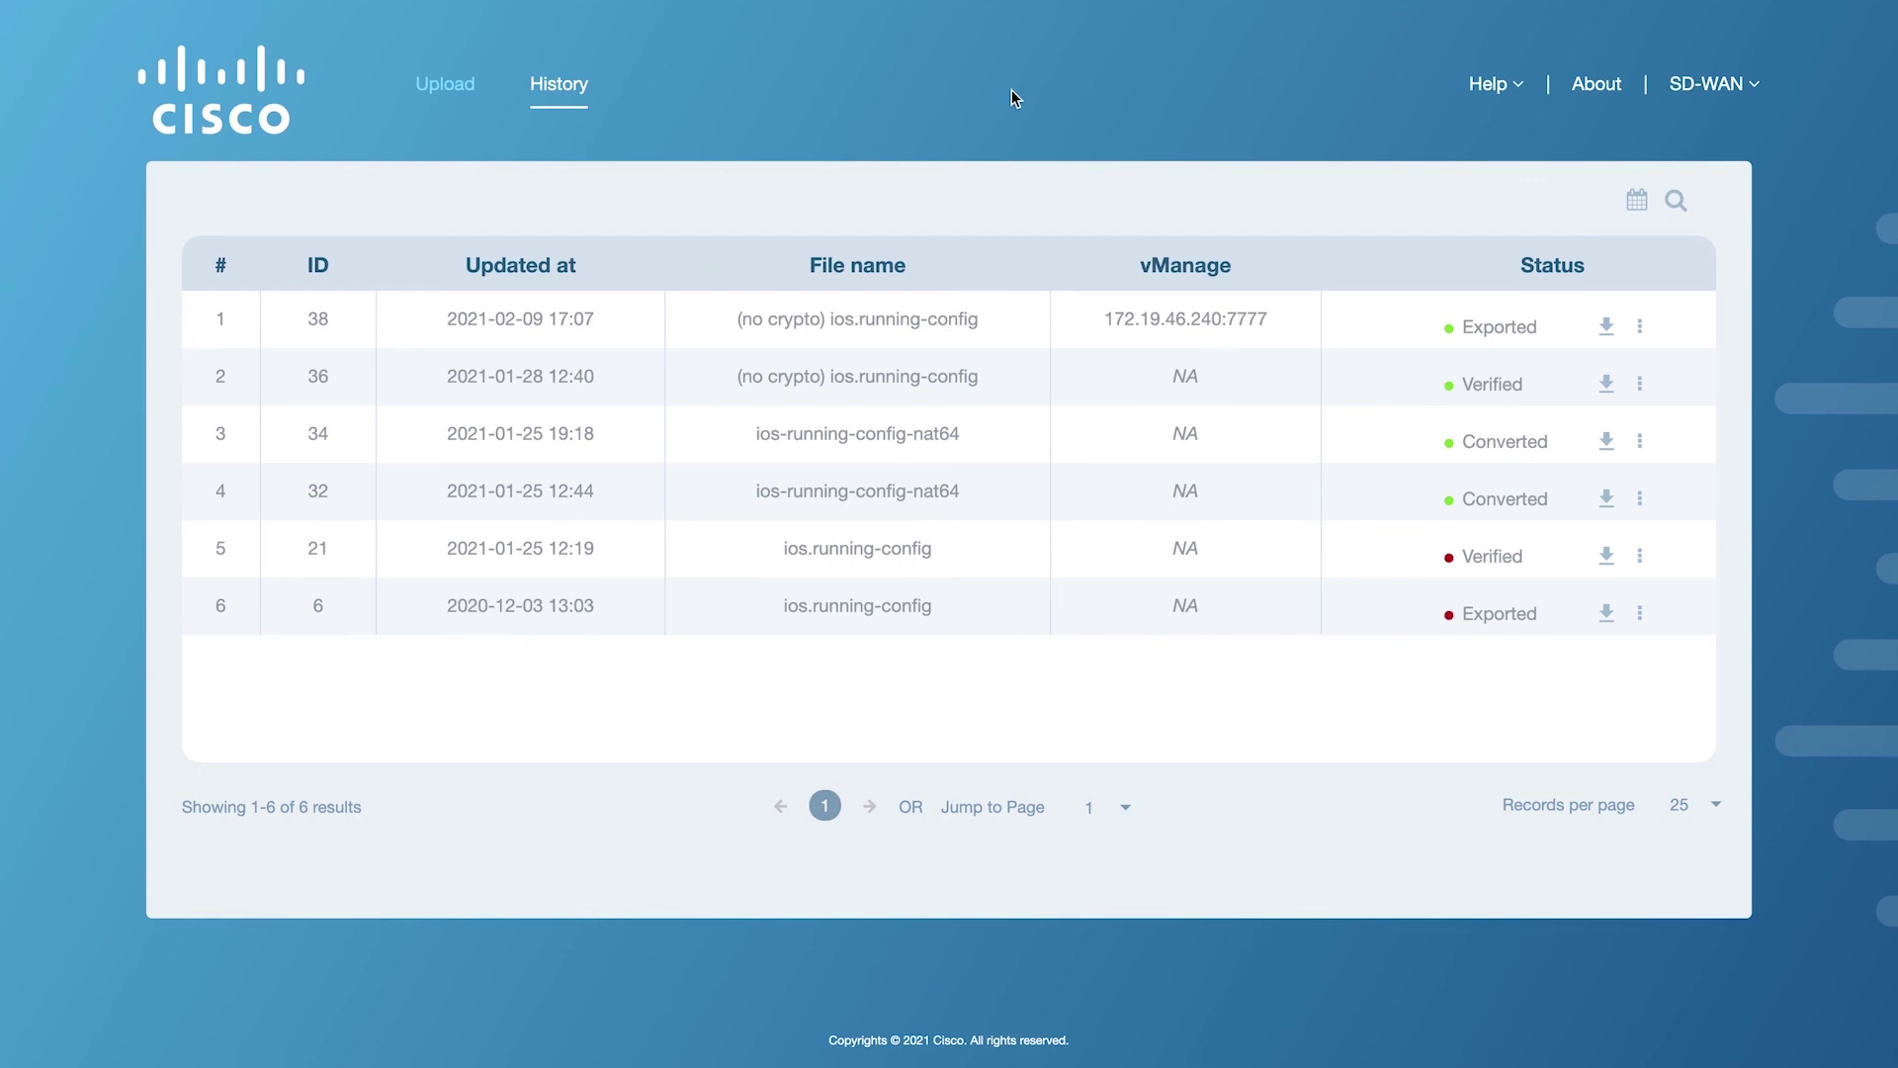
Choose Contact Support from the Help menu to reach the QA & Feedback page.
left_click(1488, 87)
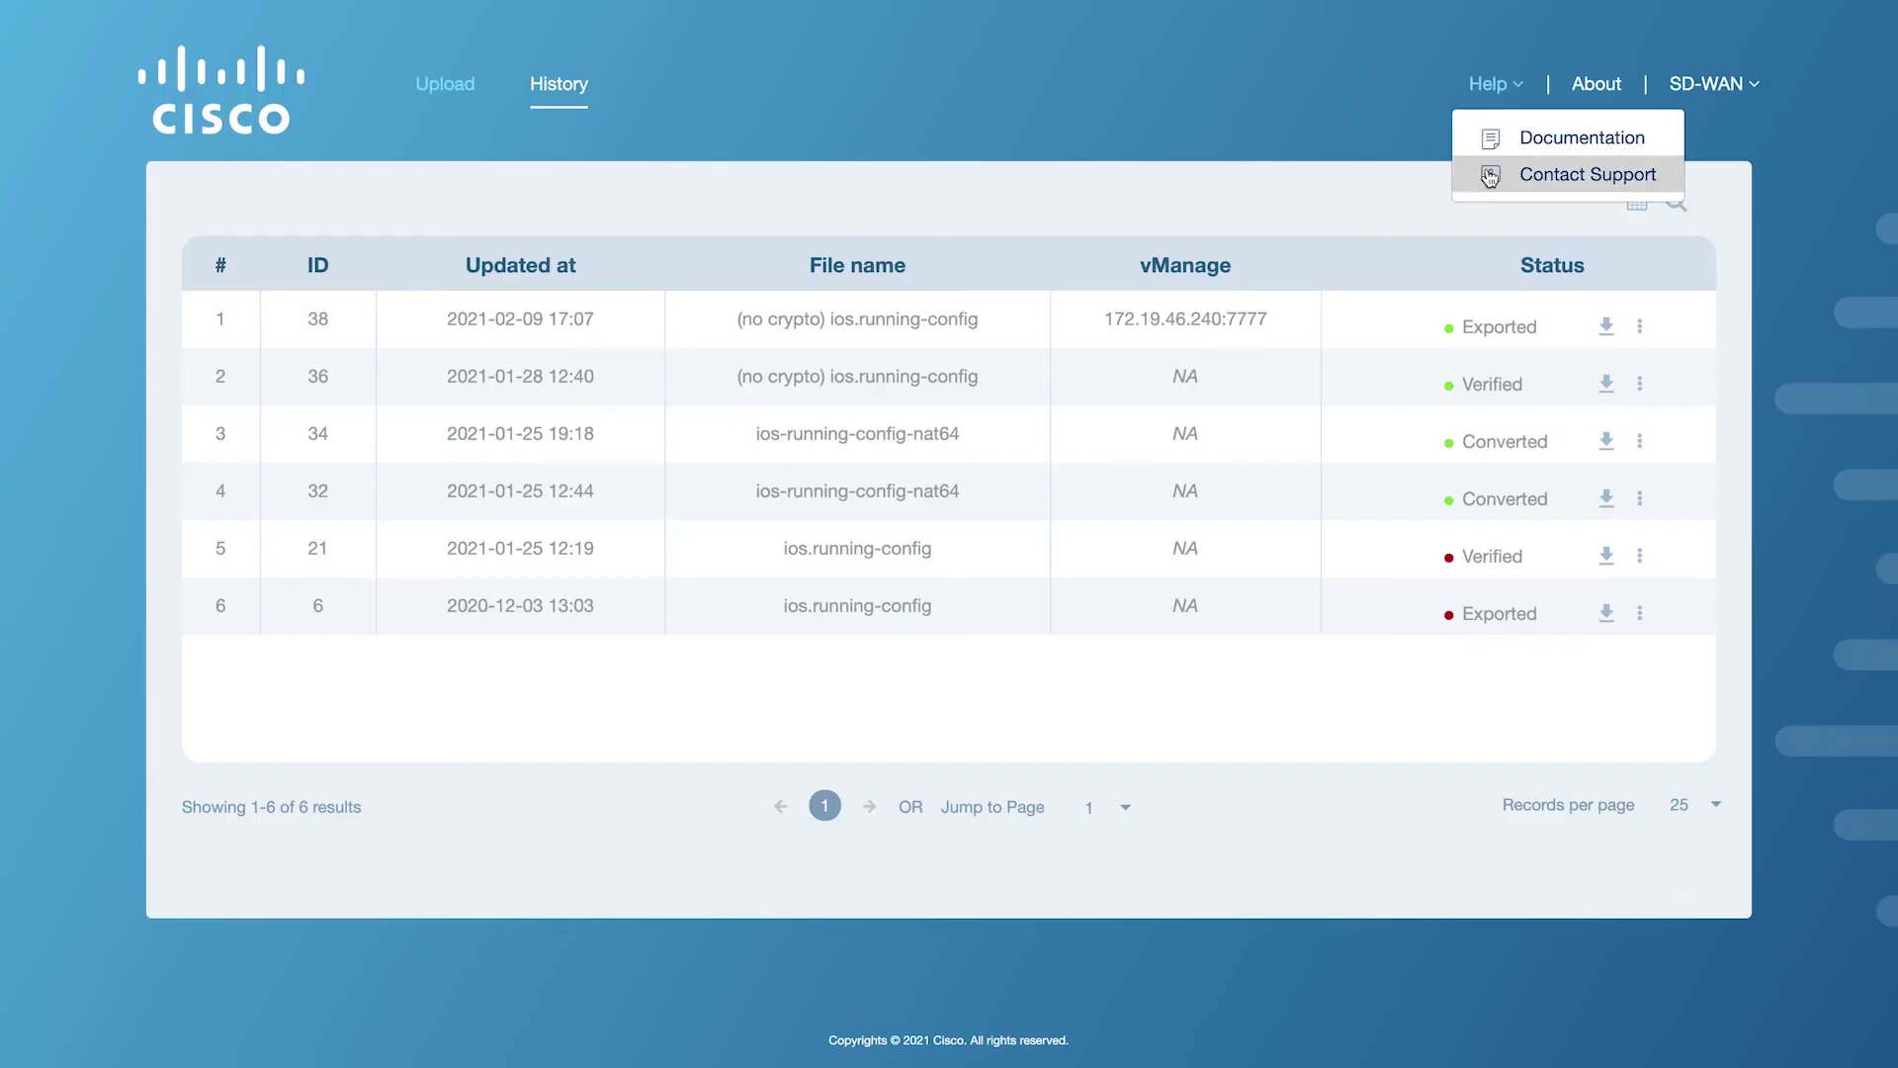
left_click(1489, 176)
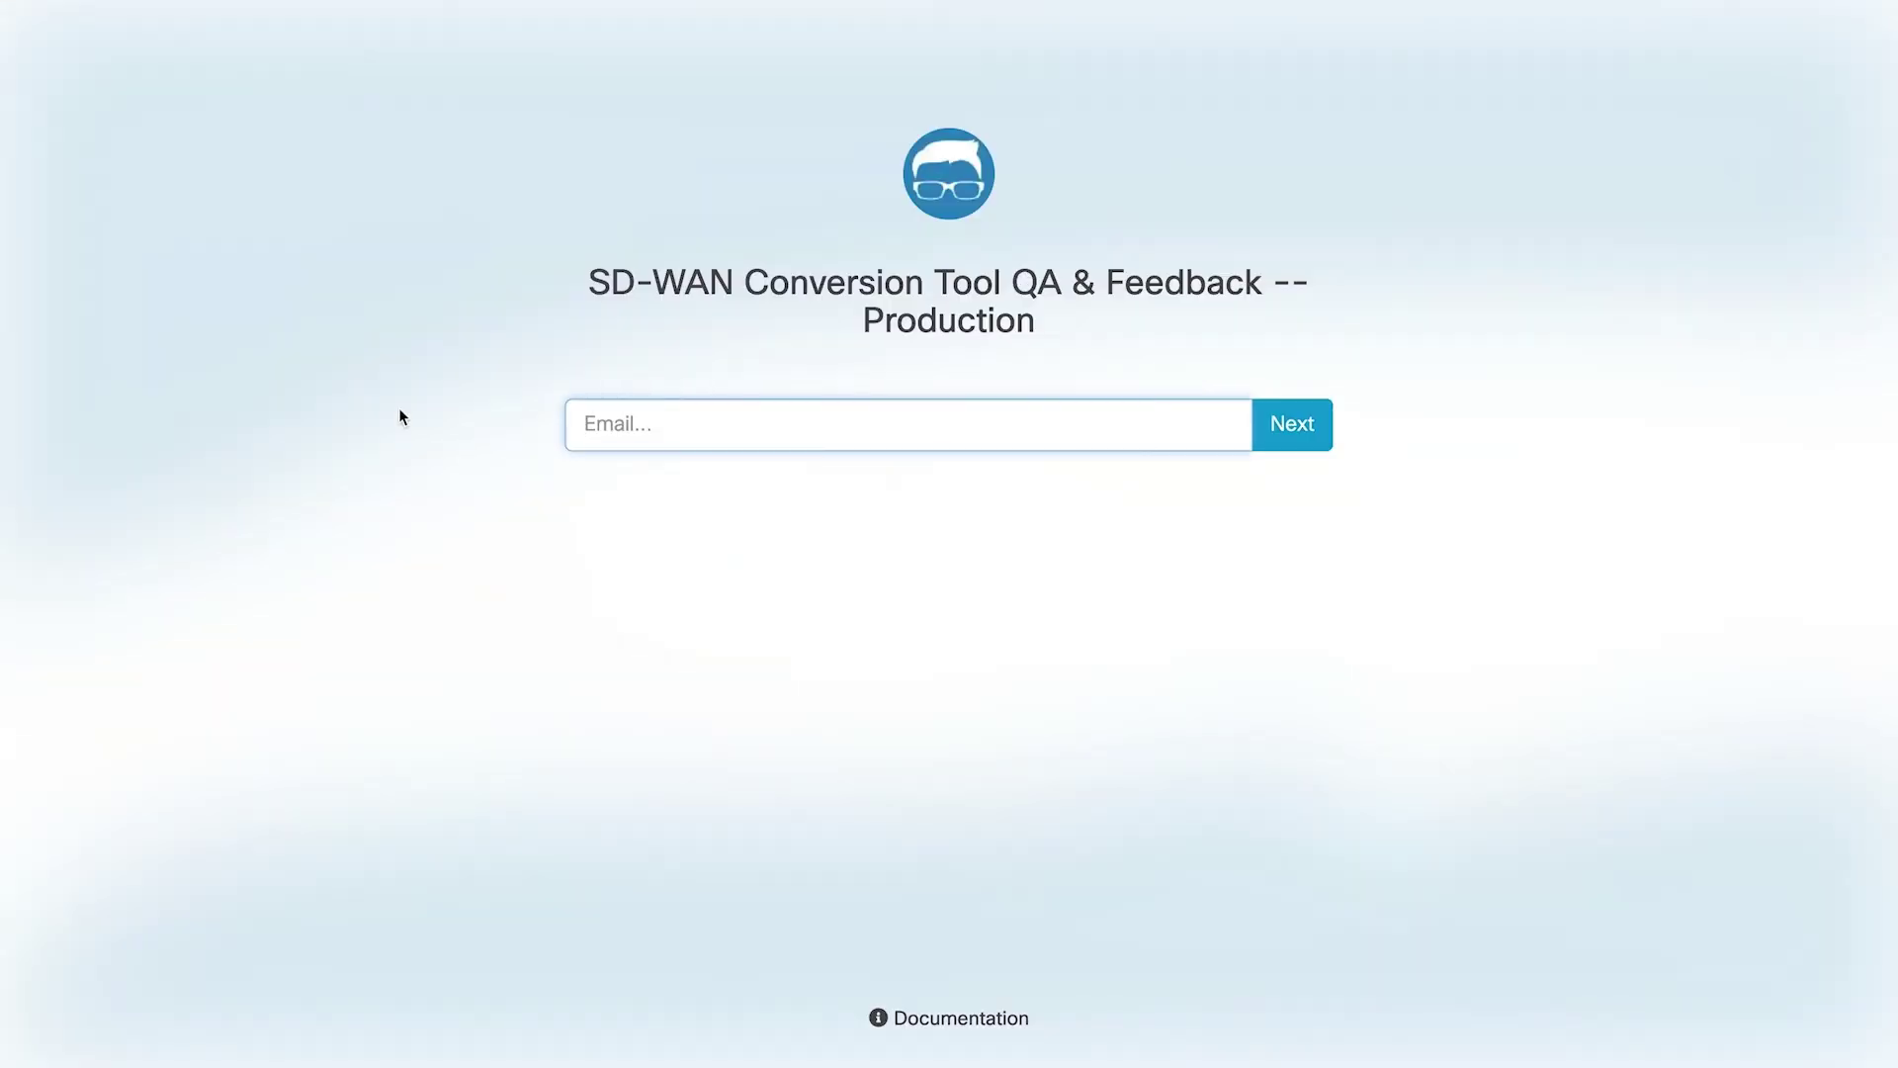
key("super+w")
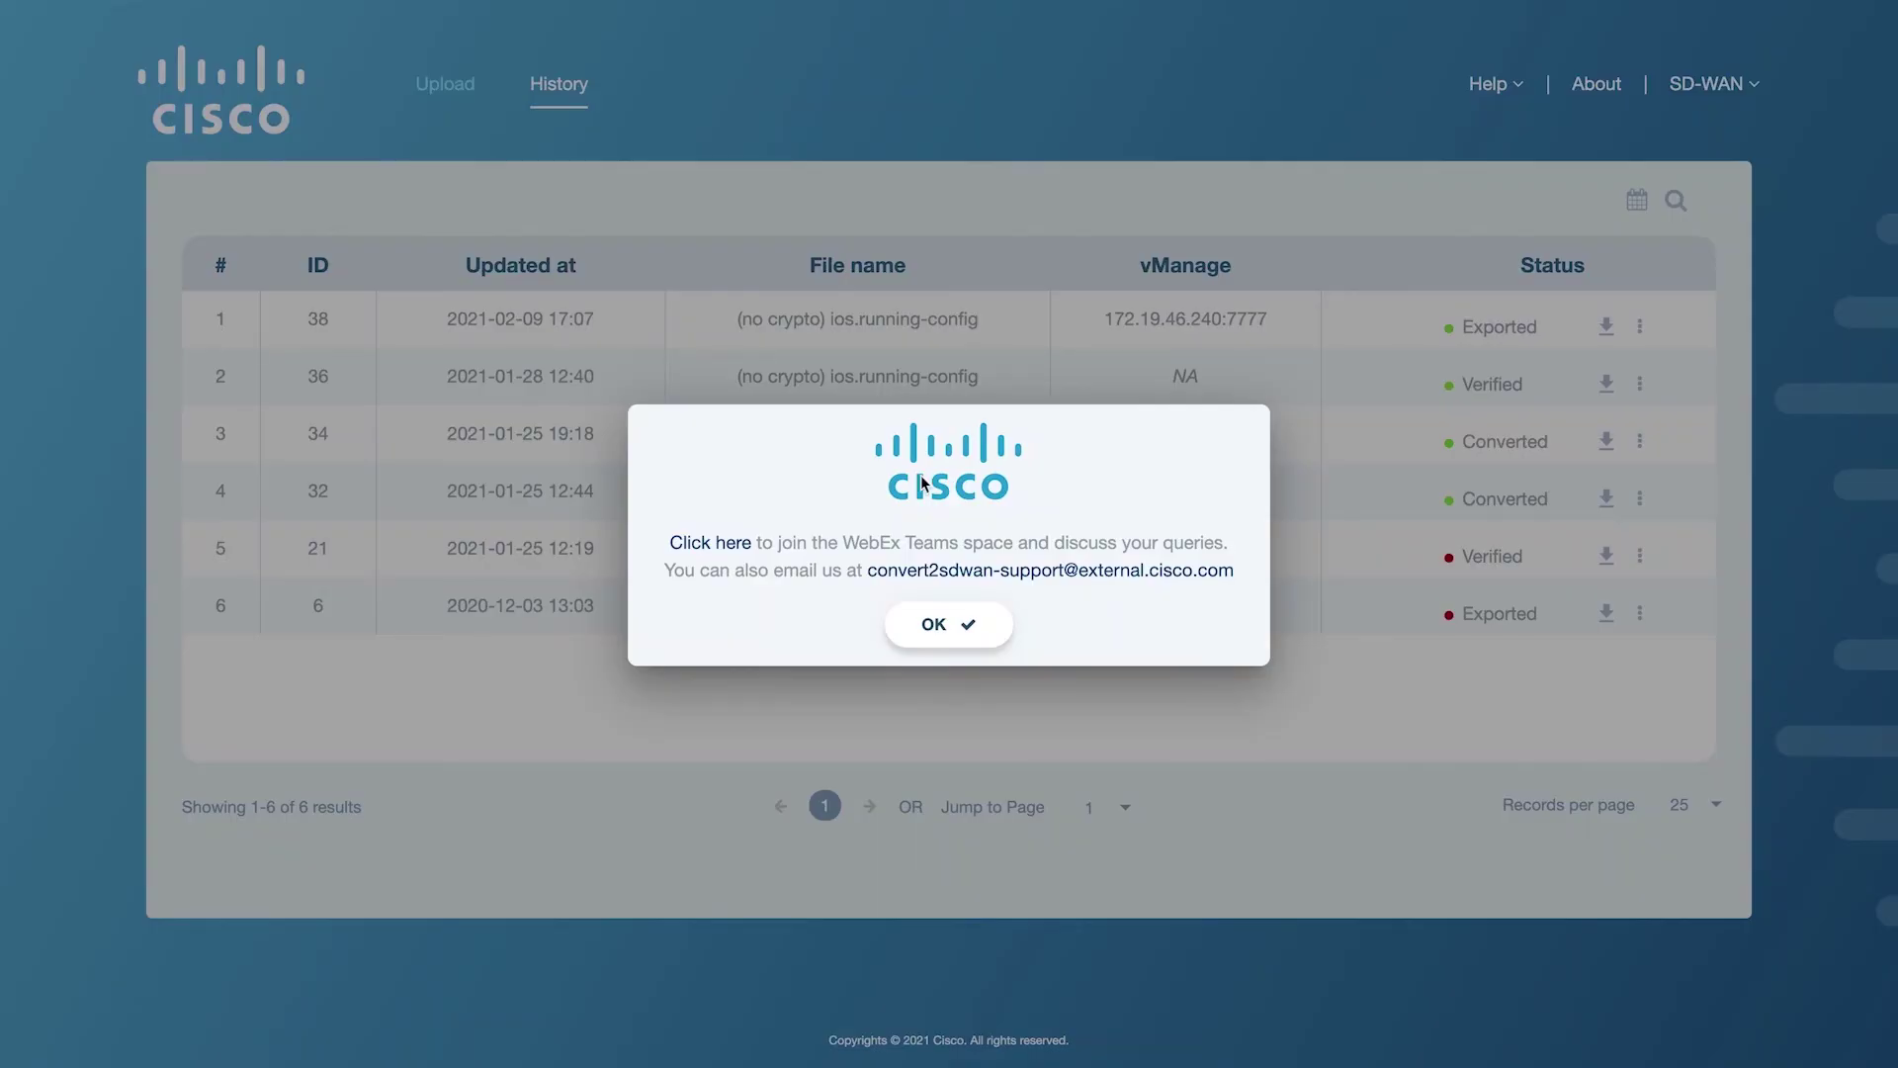